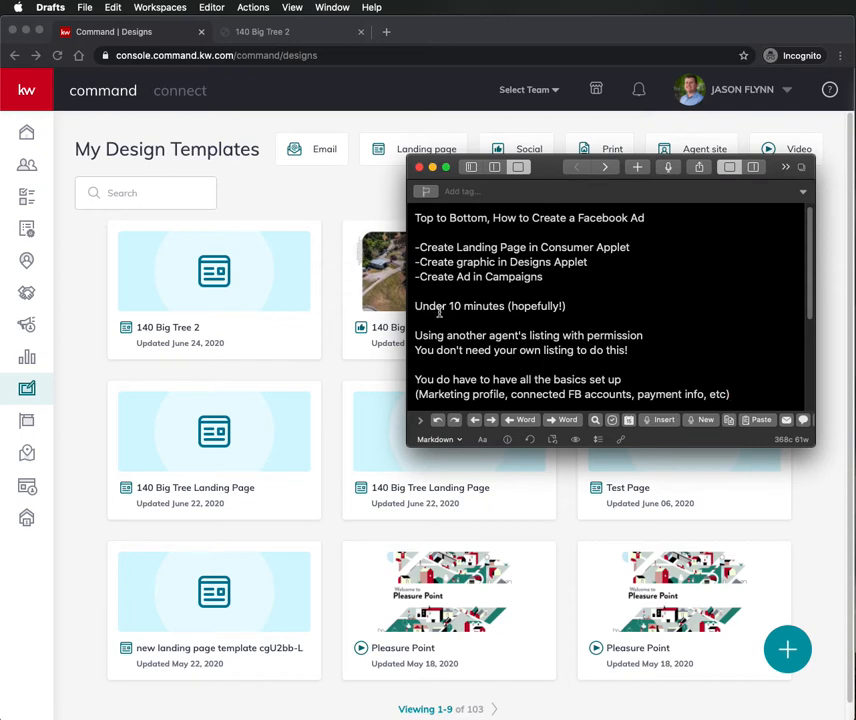
- Bring the browser stopwatch forward and start it to time the demo
{"action": "key", "text": "super+Tab"}
{"action": "key", "text": "super+Tab"}
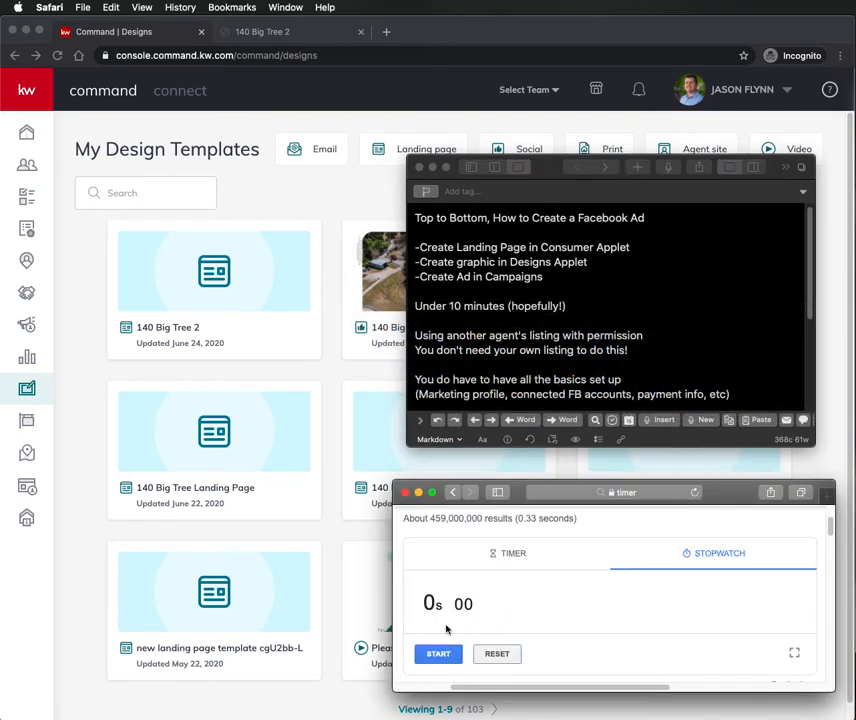
{"action": "left_click", "coordinate": [440, 654]}
- Create a new standalone page from the Consumer landing pages list
{"action": "left_click", "coordinate": [61, 463]}
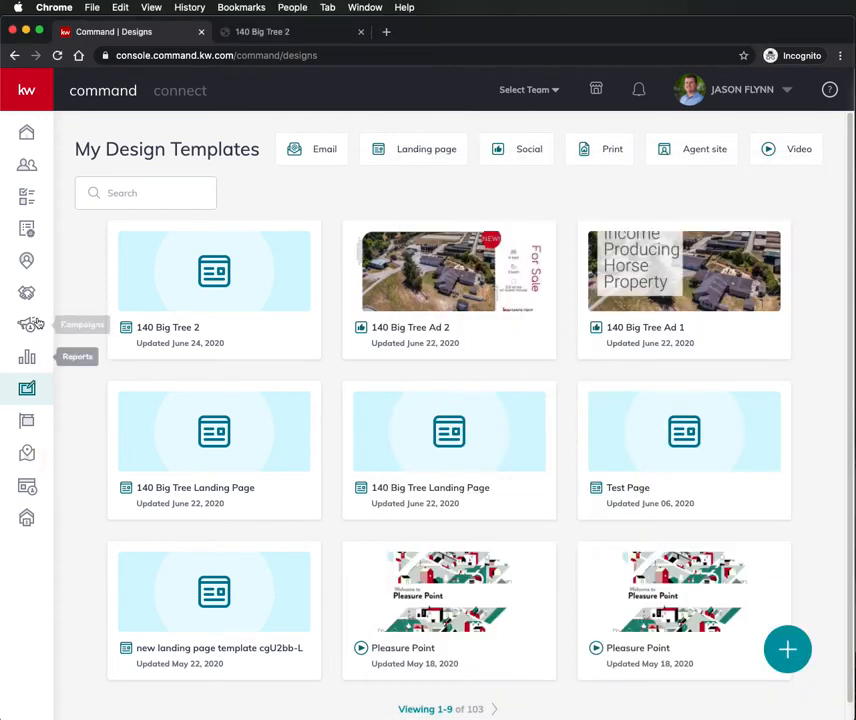
{"action": "left_click", "coordinate": [27, 89]}
{"action": "left_click", "coordinate": [84, 493]}
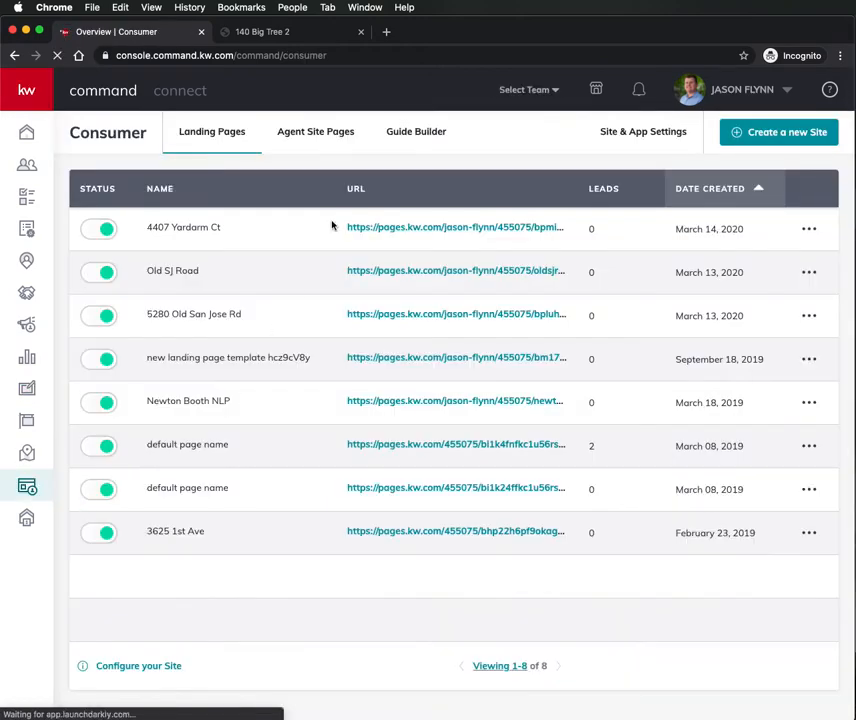
{"action": "left_click", "coordinate": [797, 133]}
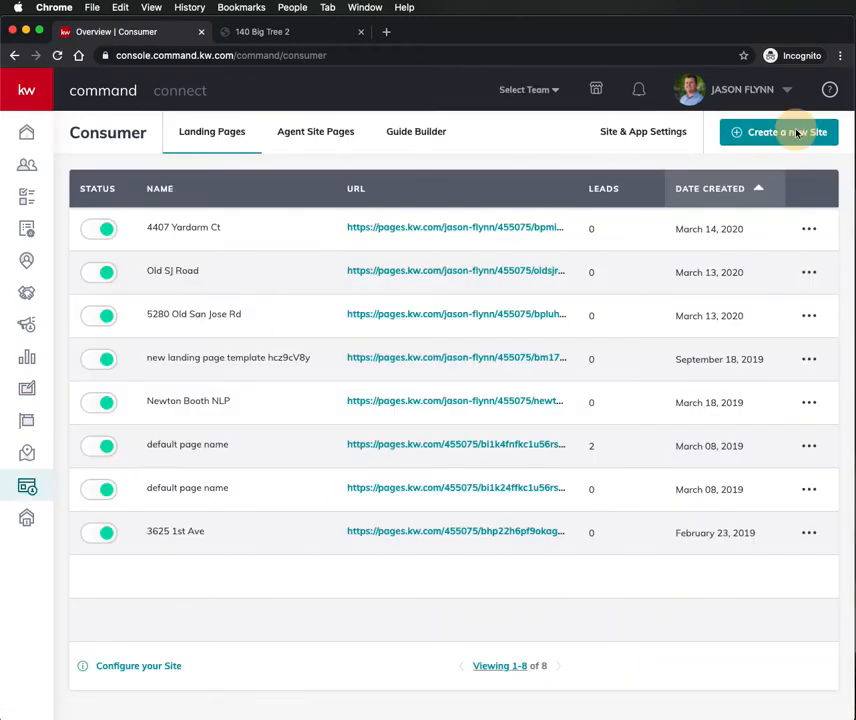
{"action": "left_click", "coordinate": [430, 450]}
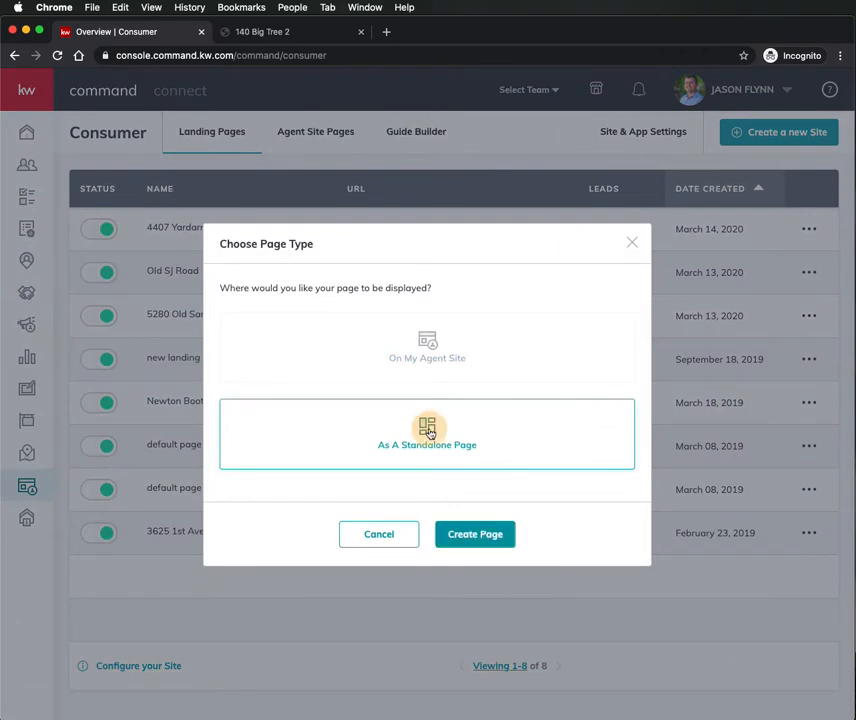
{"action": "left_click", "coordinate": [485, 541]}
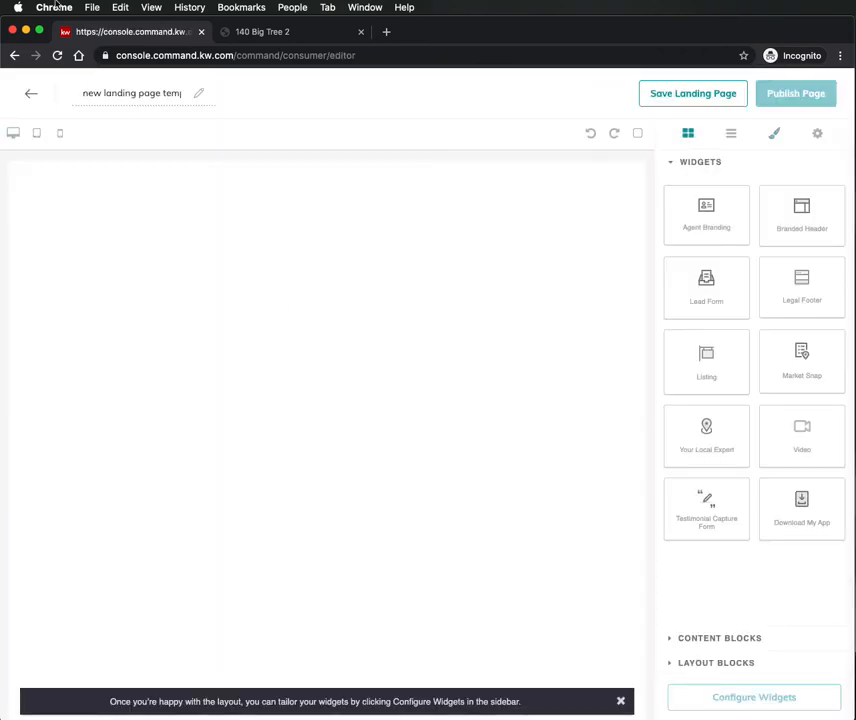
{"action": "triple_click", "coordinate": [108, 92]}
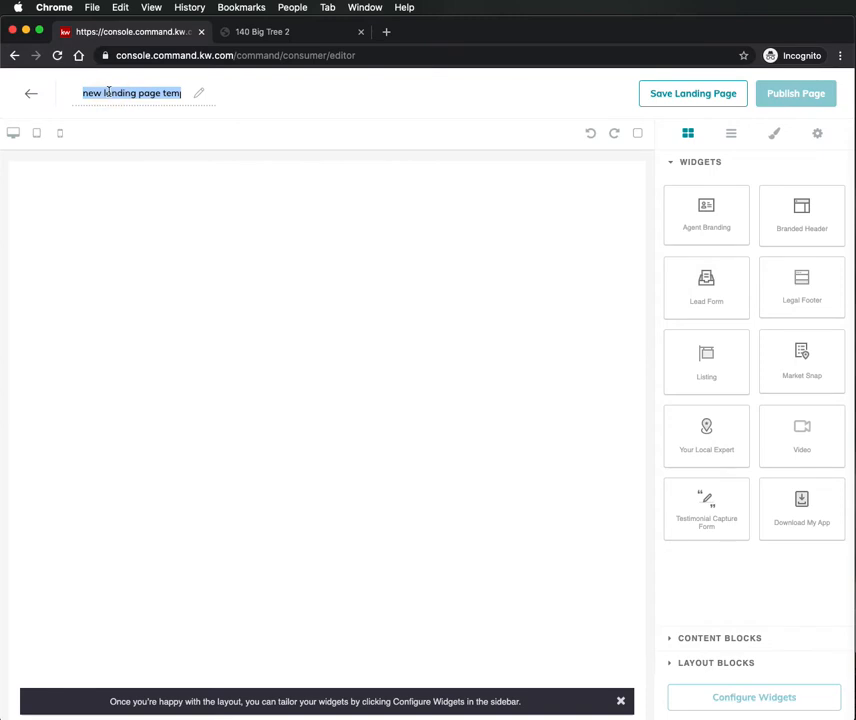
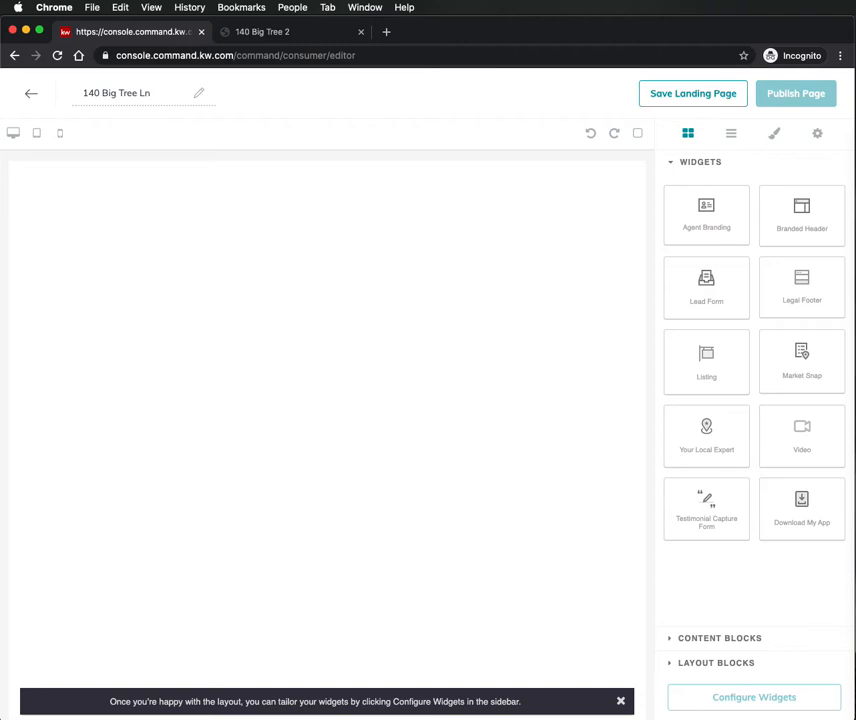
{"action": "left_click", "coordinate": [289, 243]}
- Add the Branded Header and Listing widgets at the top of the page
{"action": "left_click_drag", "start_coordinate": [772, 220], "coordinate": [417, 207]}
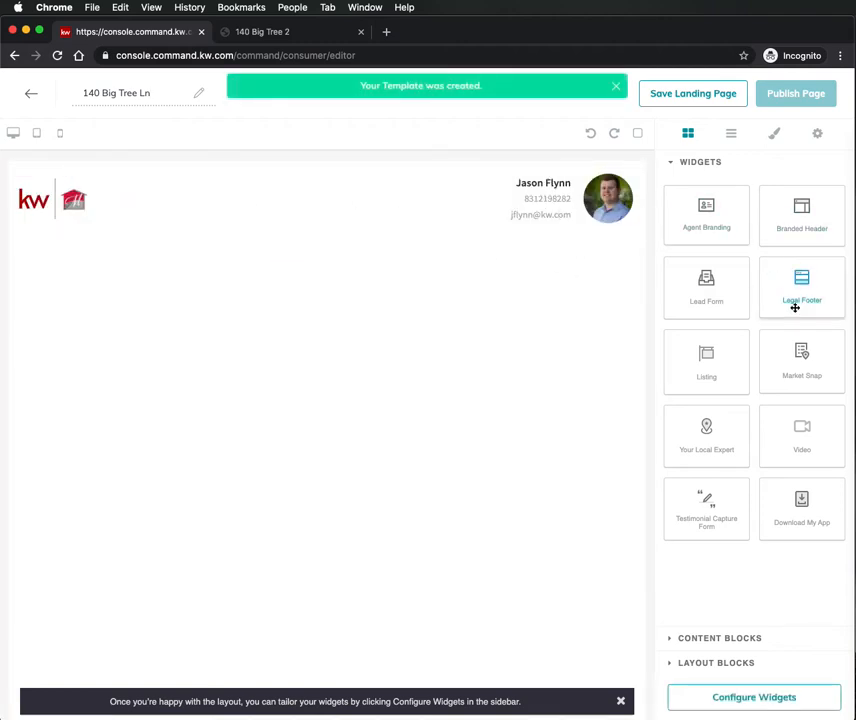
{"action": "left_click_drag", "start_coordinate": [706, 288], "coordinate": [439, 339]}
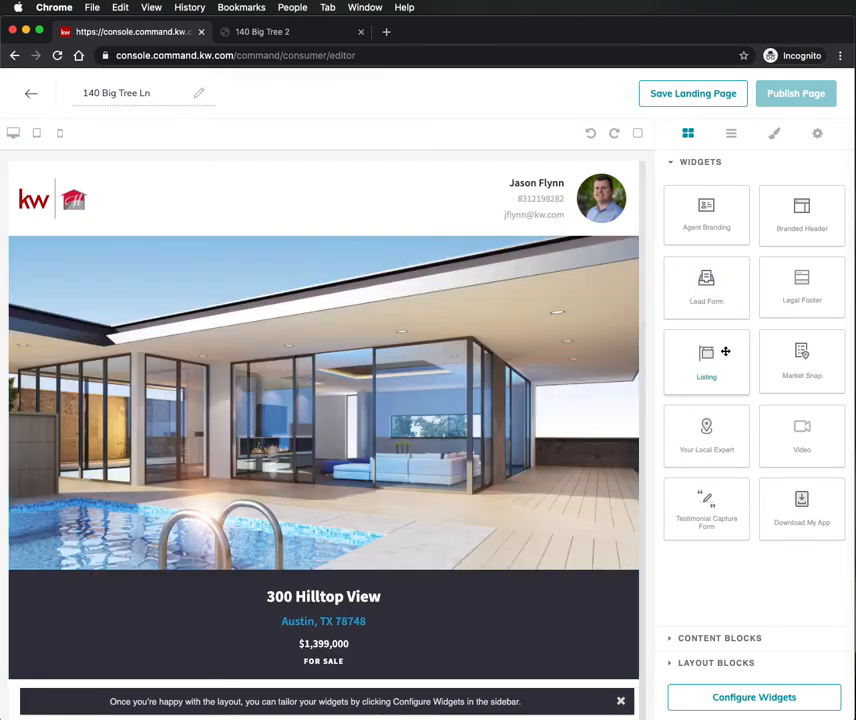
{"action": "scroll", "coordinate": [545, 441], "scroll_direction": "down", "scroll_amount": 10}
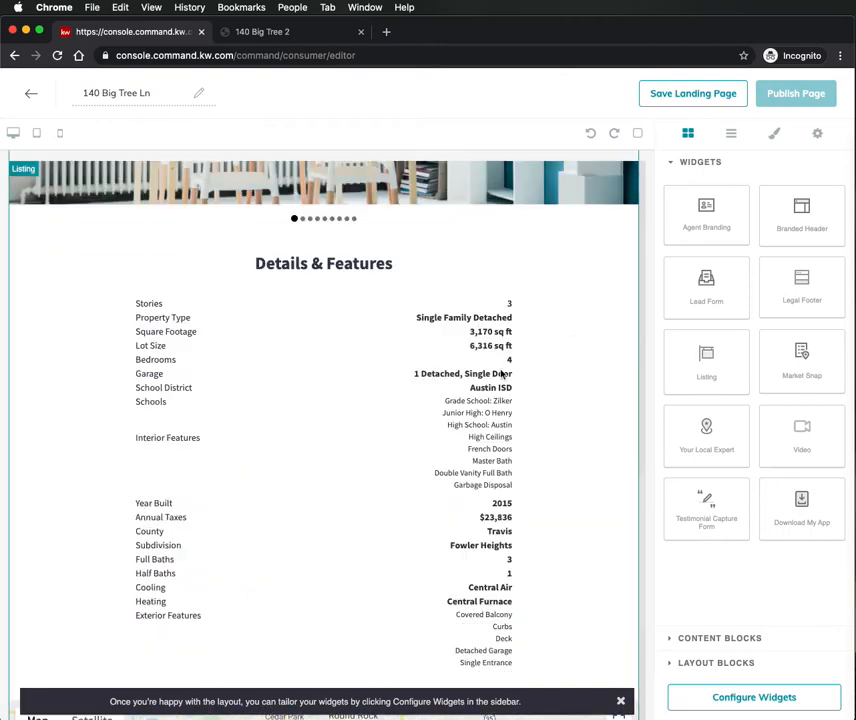
{"action": "scroll", "coordinate": [502, 370], "scroll_direction": "up", "scroll_amount": 5}
{"action": "scroll", "coordinate": [503, 363], "scroll_direction": "down", "scroll_amount": 10}
- Add the Lead Form and Legal Footer widgets, keeping the form above the footer
{"action": "left_click_drag", "start_coordinate": [704, 288], "coordinate": [440, 704]}
{"action": "left_click", "coordinate": [621, 702]}
{"action": "scroll", "coordinate": [438, 550], "scroll_direction": "down", "scroll_amount": 5}
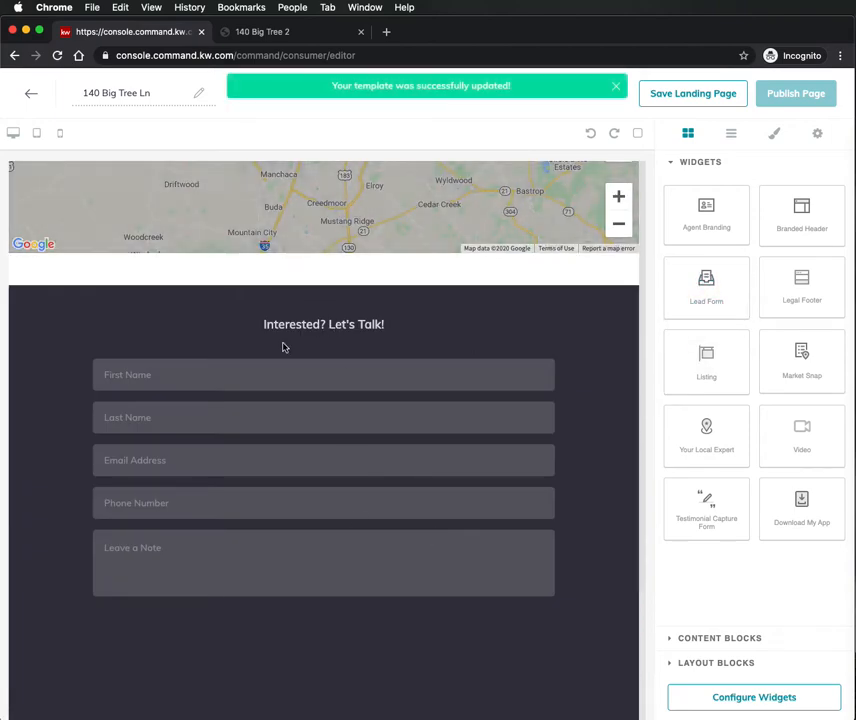
{"action": "left_click_drag", "start_coordinate": [768, 289], "coordinate": [300, 709]}
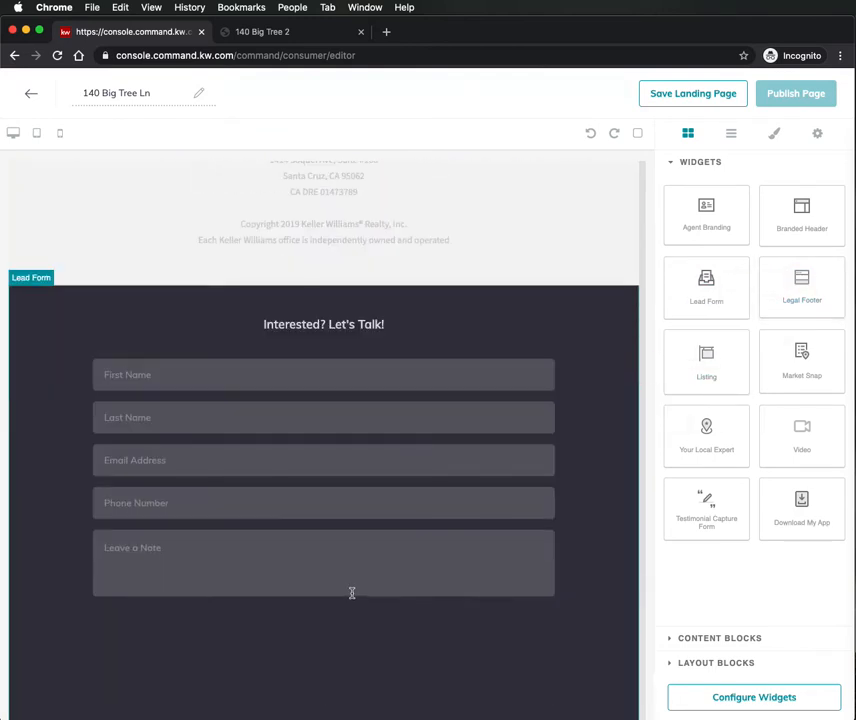
{"action": "scroll", "coordinate": [355, 382], "scroll_direction": "up", "scroll_amount": 3}
{"action": "left_click_drag", "start_coordinate": [412, 605], "coordinate": [445, 212]}
{"action": "scroll", "coordinate": [436, 440], "scroll_direction": "down", "scroll_amount": 3}
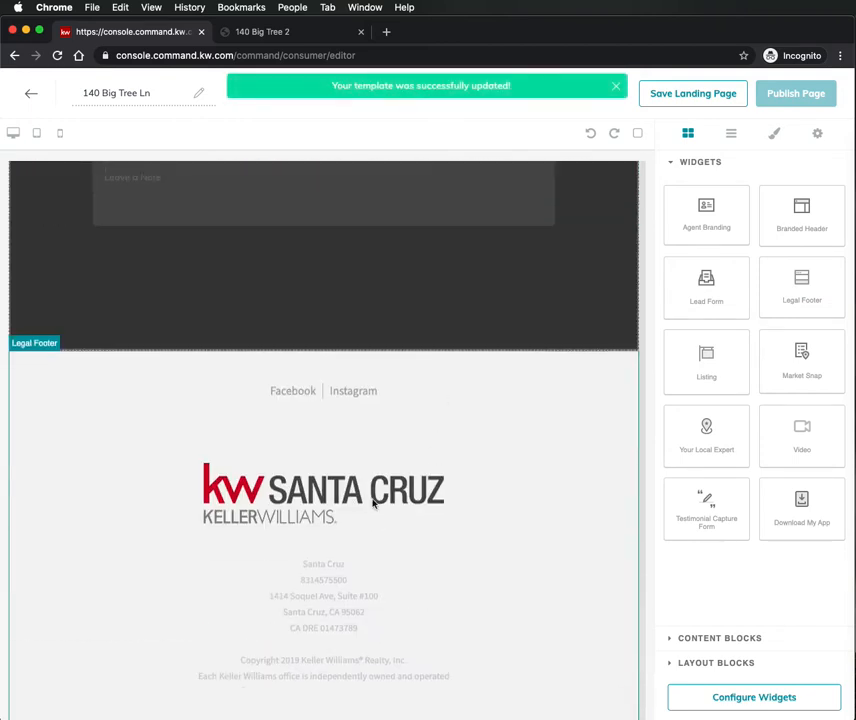
{"action": "left_click", "coordinate": [728, 586]}
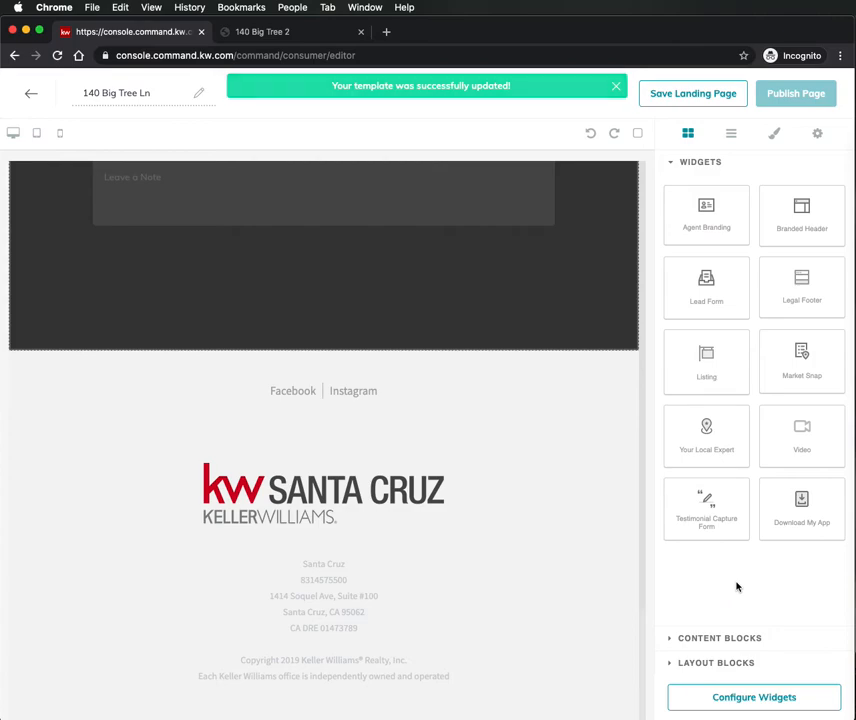
{"action": "left_click", "coordinate": [737, 697]}
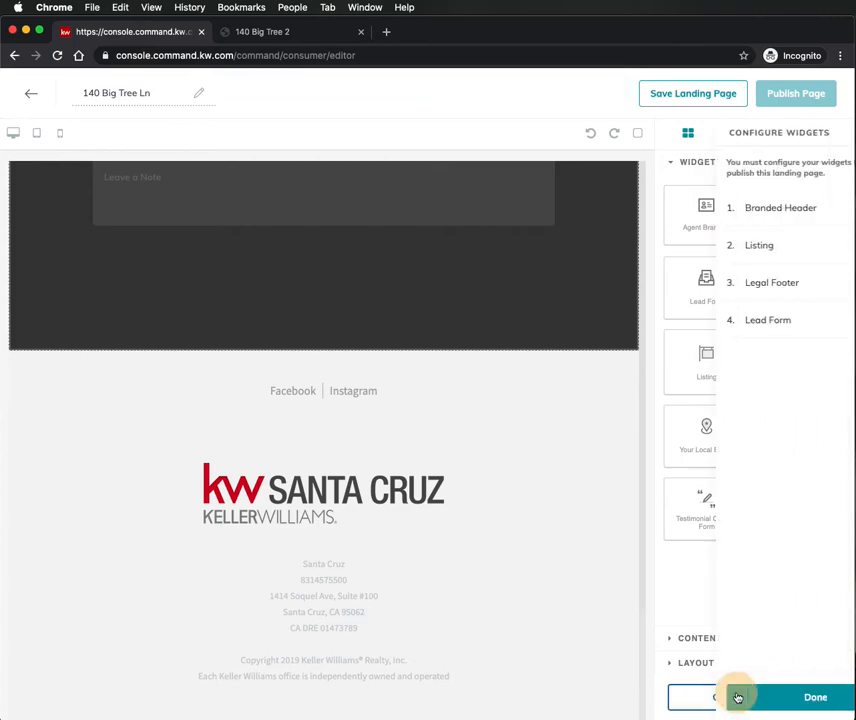
- Set the branded header text to 'Income Producing Property' and save it
{"action": "left_click", "coordinate": [741, 210]}
{"action": "left_click", "coordinate": [692, 192]}
{"action": "type", "text": "Income Producing Property"}
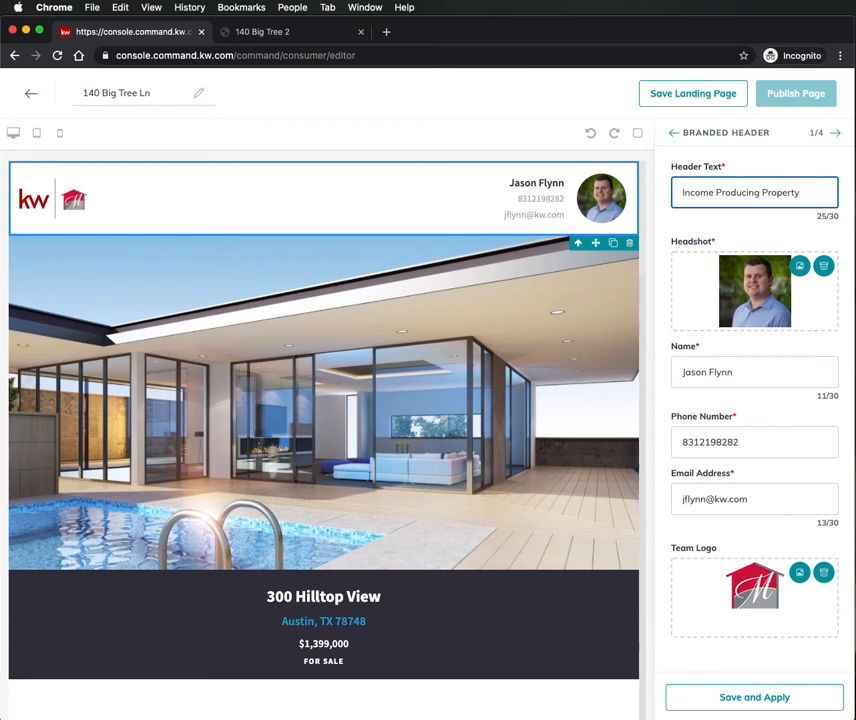
{"action": "left_click", "coordinate": [752, 227]}
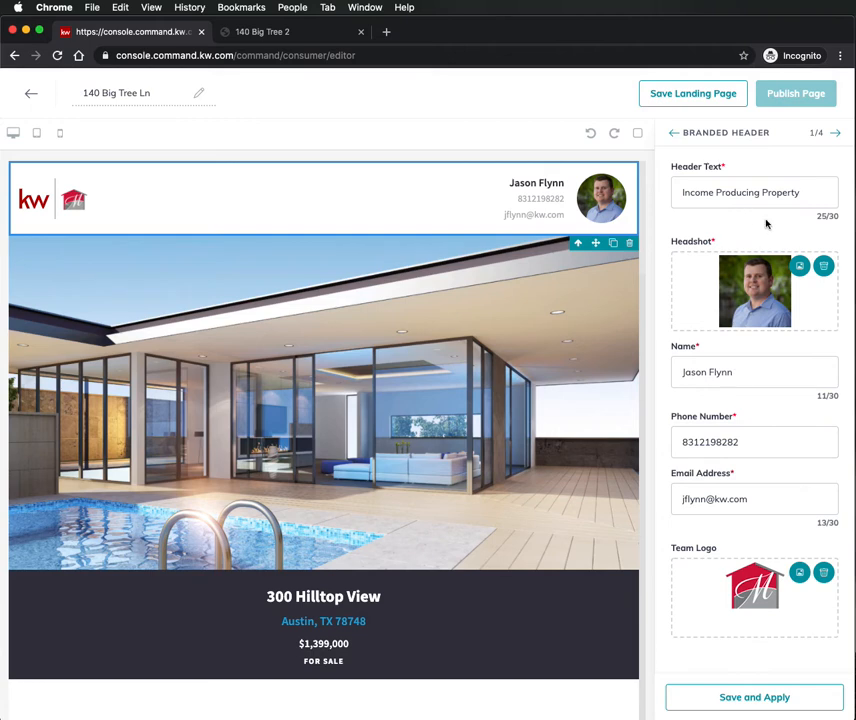
{"action": "left_click", "coordinate": [763, 700]}
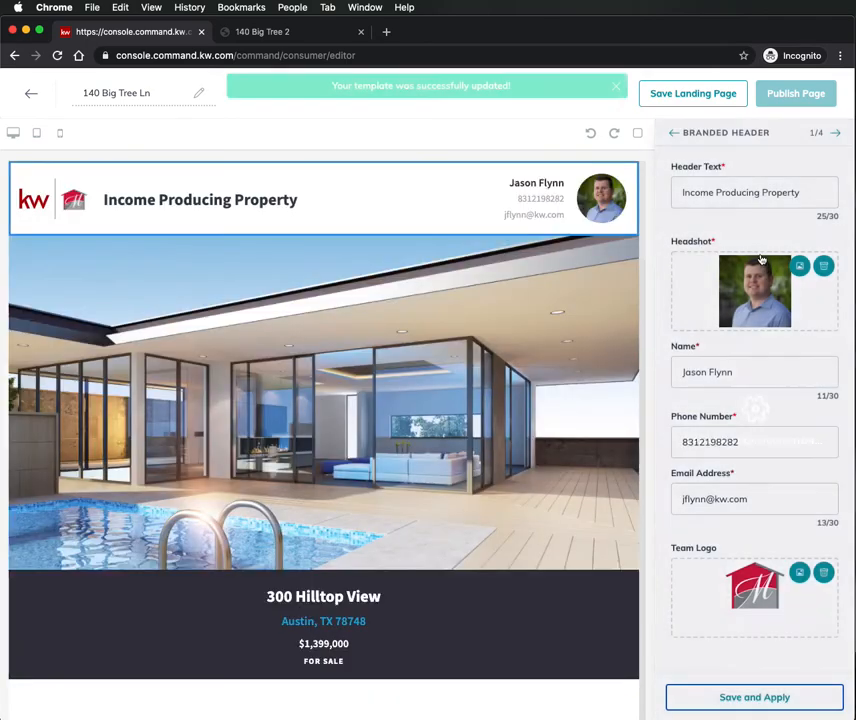
{"action": "left_click", "coordinate": [836, 132]}
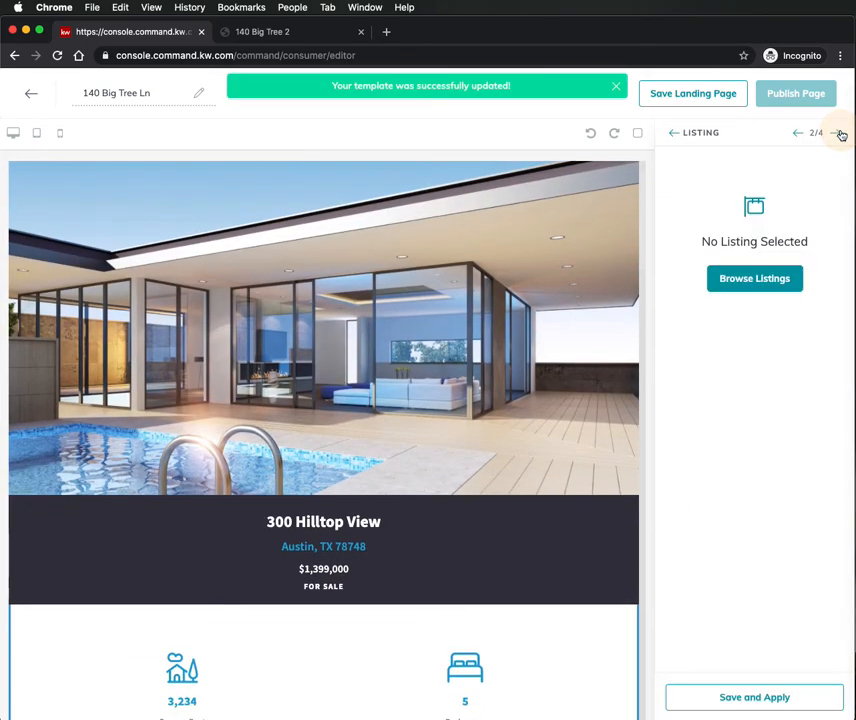
{"action": "left_click", "coordinate": [774, 278]}
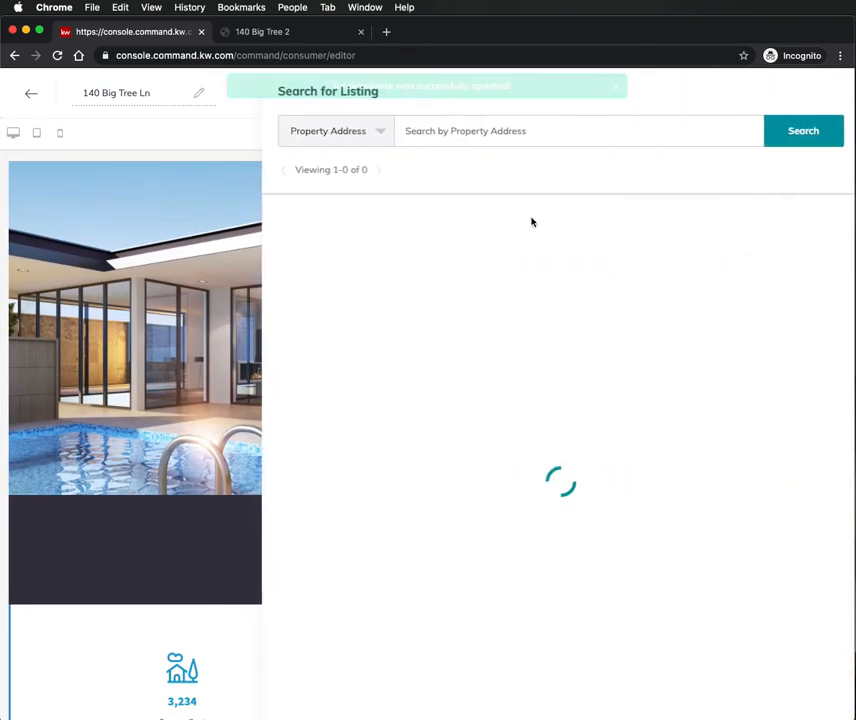
{"action": "left_click", "coordinate": [492, 130]}
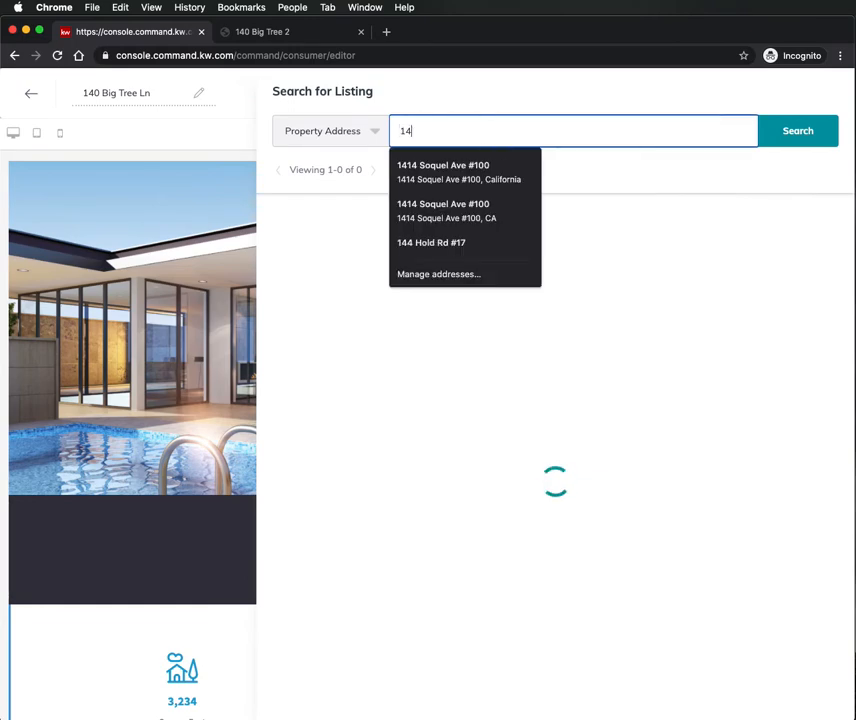
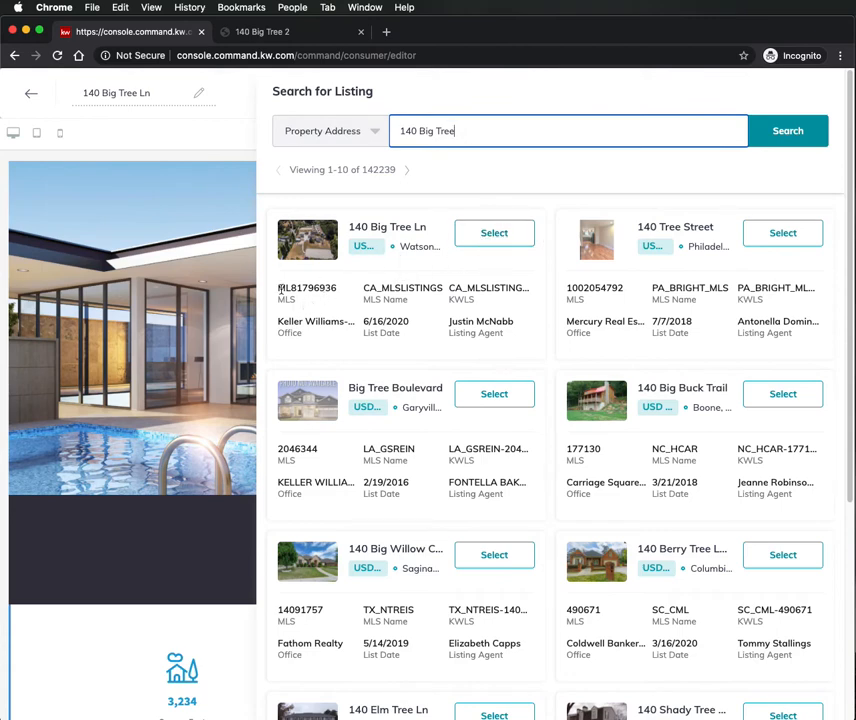
{"action": "left_click", "coordinate": [516, 242]}
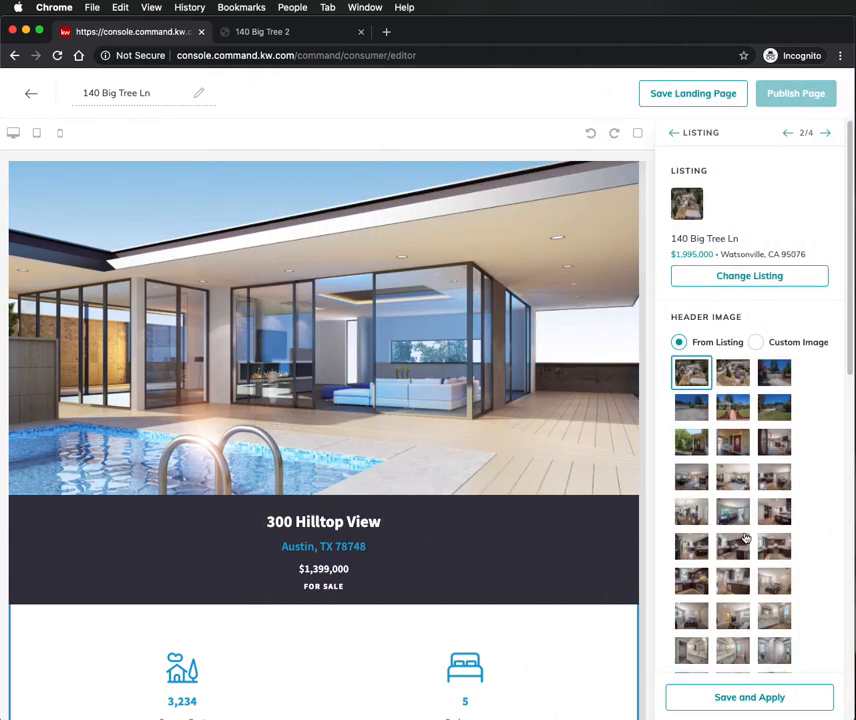
- Choose the aerial photo as the listing header image and save the settings
{"action": "scroll", "coordinate": [745, 538], "scroll_direction": "down", "scroll_amount": 3}
{"action": "scroll", "coordinate": [745, 538], "scroll_direction": "down", "scroll_amount": 5}
{"action": "scroll", "coordinate": [740, 520], "scroll_direction": "up", "scroll_amount": 10}
{"action": "left_click", "coordinate": [733, 373]}
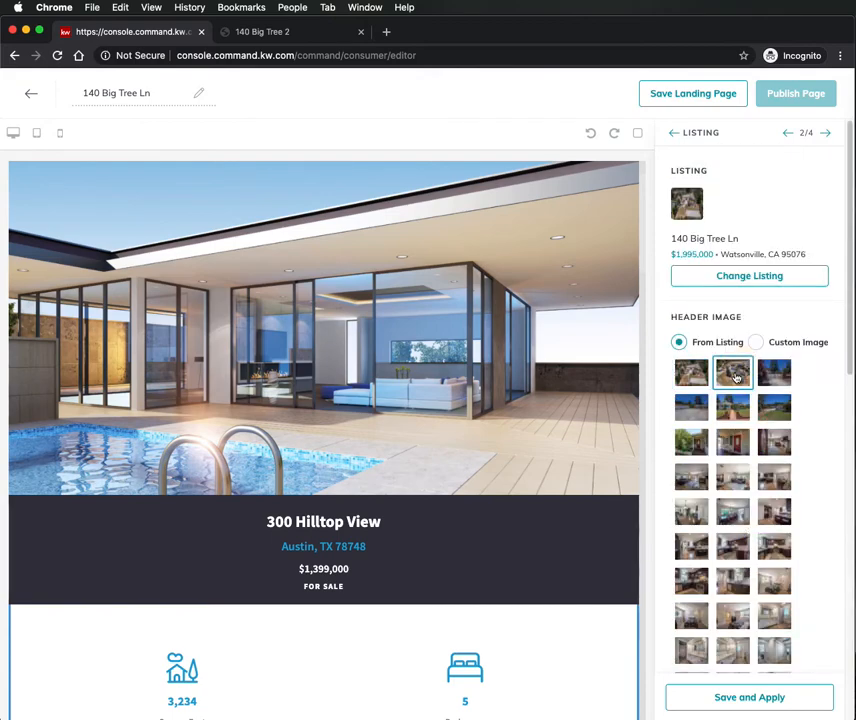
{"action": "left_click", "coordinate": [756, 697]}
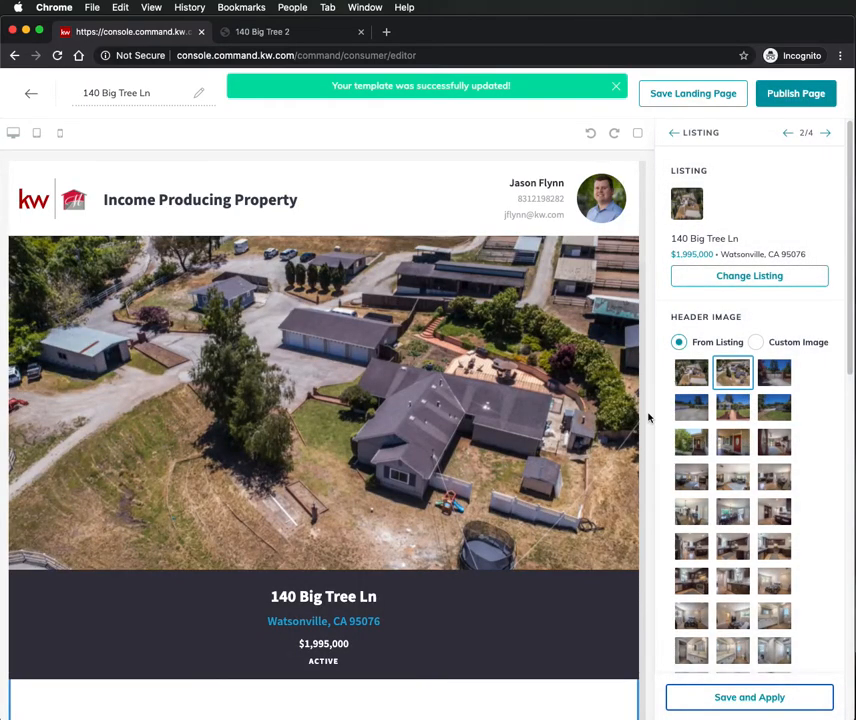
{"action": "scroll", "coordinate": [771, 410], "scroll_direction": "down", "scroll_amount": 10}
{"action": "scroll", "coordinate": [775, 425], "scroll_direction": "up", "scroll_amount": 10}
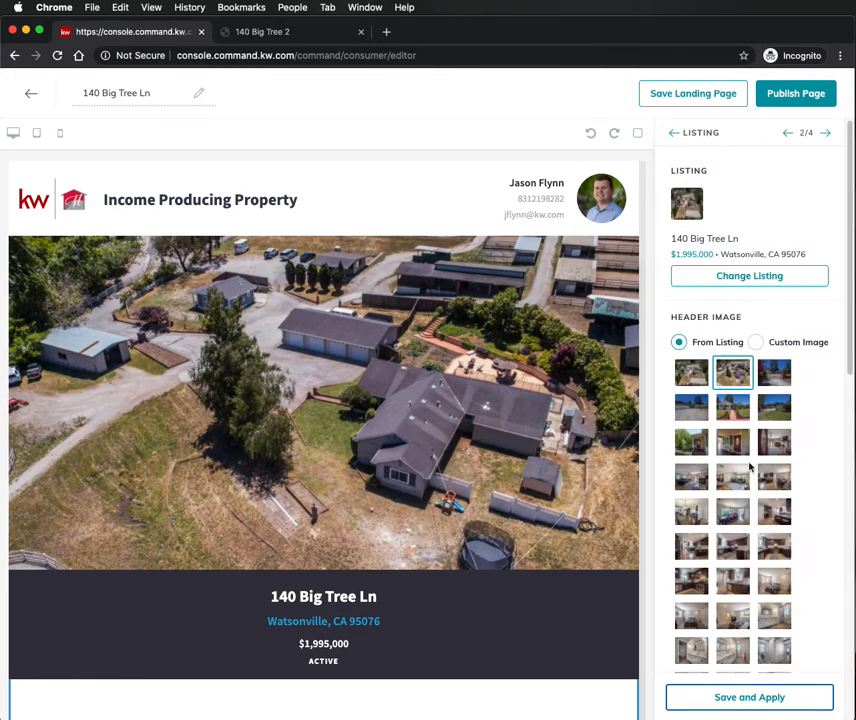
{"action": "left_click", "coordinate": [746, 703]}
{"action": "left_click", "coordinate": [826, 133]}
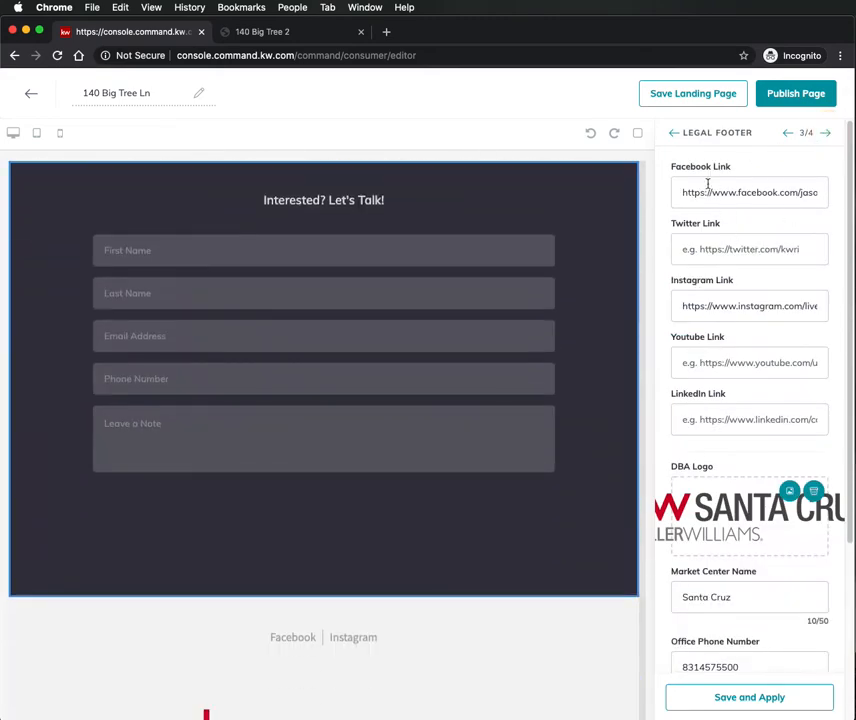
- Apply the lead form with header text 'Interested? Let's Talk!'
{"action": "scroll", "coordinate": [781, 305], "scroll_direction": "down", "scroll_amount": 5}
{"action": "scroll", "coordinate": [775, 380], "scroll_direction": "up", "scroll_amount": 5}
{"action": "left_click", "coordinate": [829, 134]}
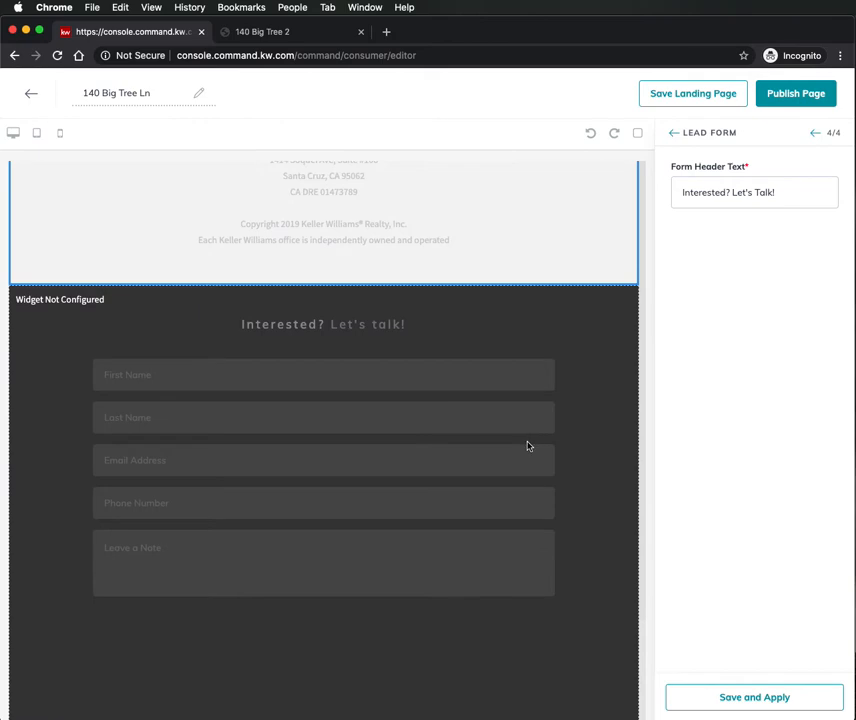
{"action": "left_click", "coordinate": [572, 347]}
{"action": "left_click", "coordinate": [433, 326]}
{"action": "scroll", "coordinate": [432, 340], "scroll_direction": "up", "scroll_amount": 3}
{"action": "scroll", "coordinate": [433, 370], "scroll_direction": "down", "scroll_amount": 3}
{"action": "scroll", "coordinate": [406, 401], "scroll_direction": "up", "scroll_amount": 20}
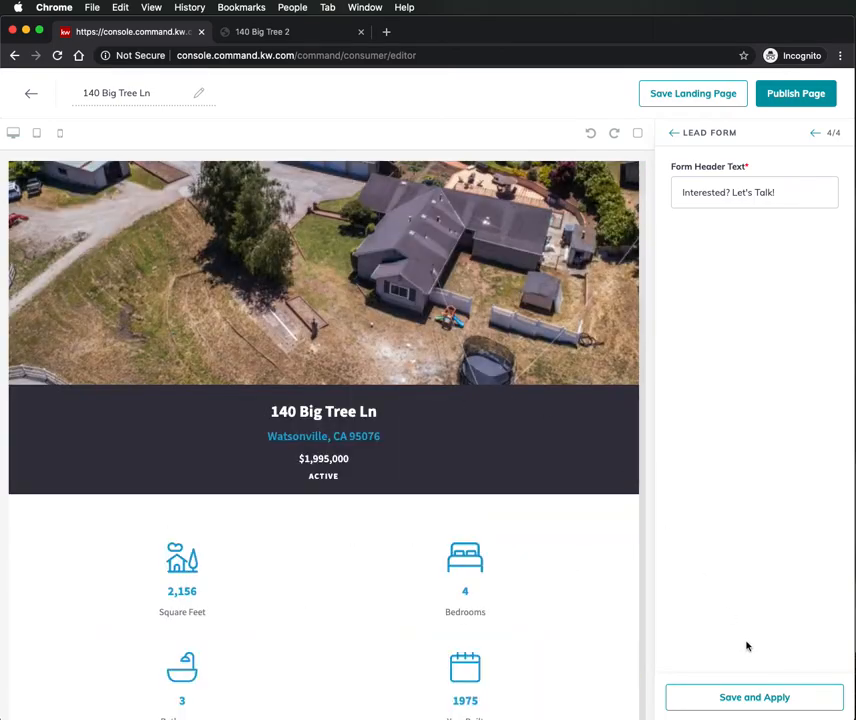
{"action": "left_click", "coordinate": [774, 700]}
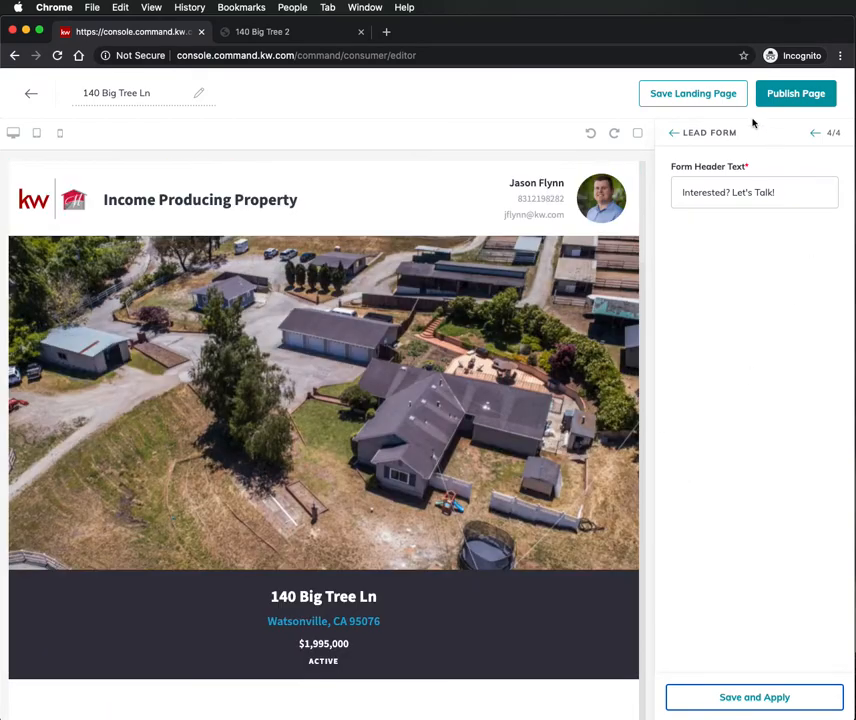
{"action": "left_click", "coordinate": [814, 96]}
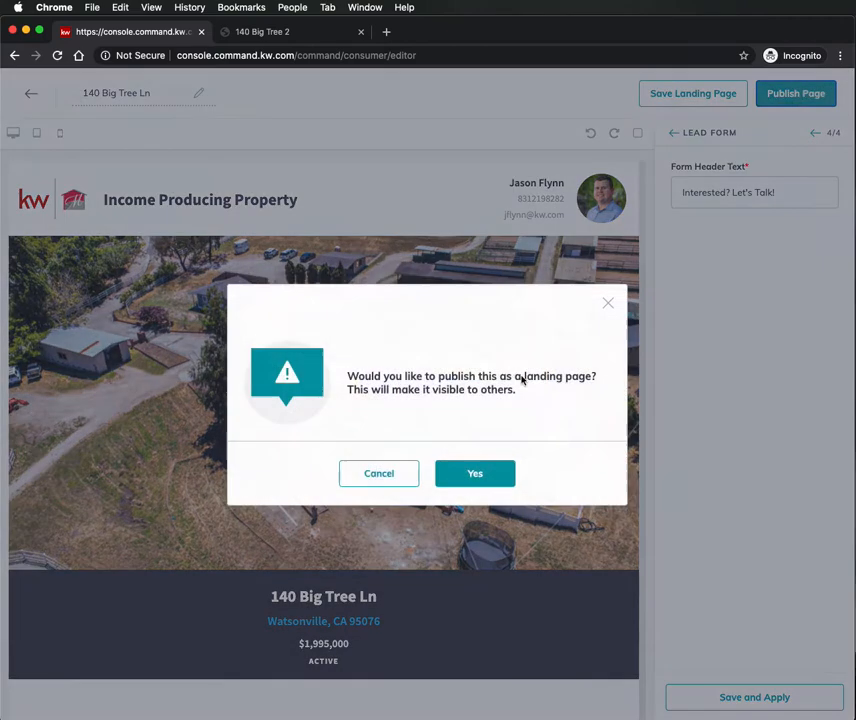
{"action": "left_click", "coordinate": [500, 478]}
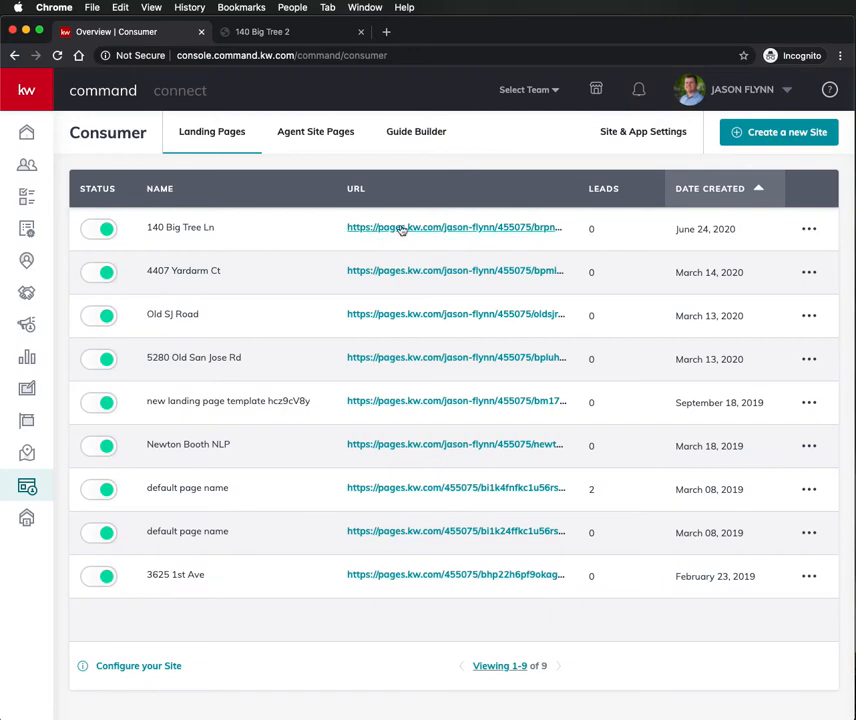
{"action": "left_click", "coordinate": [806, 230]}
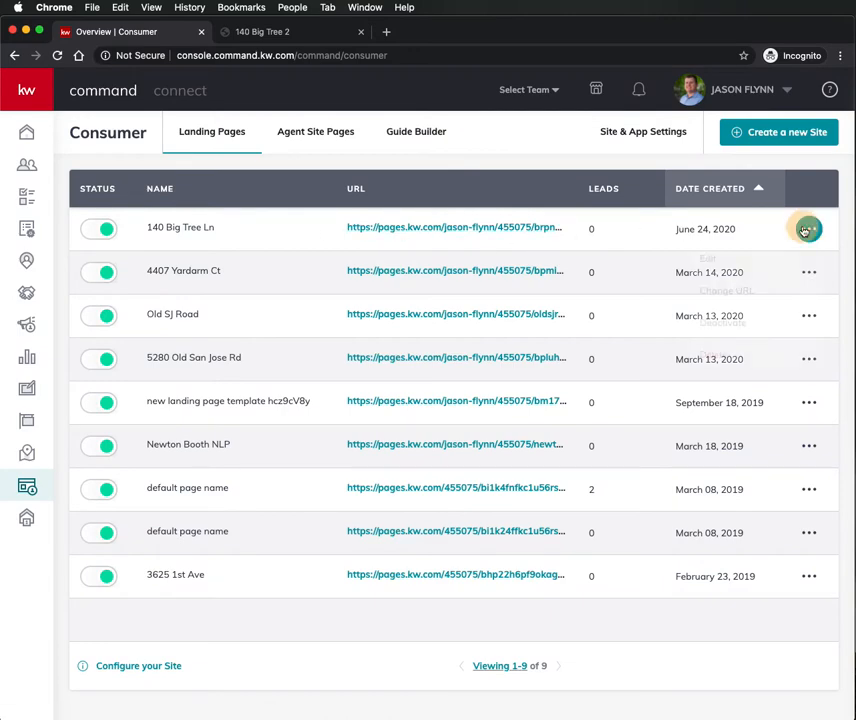
{"action": "left_click", "coordinate": [728, 297]}
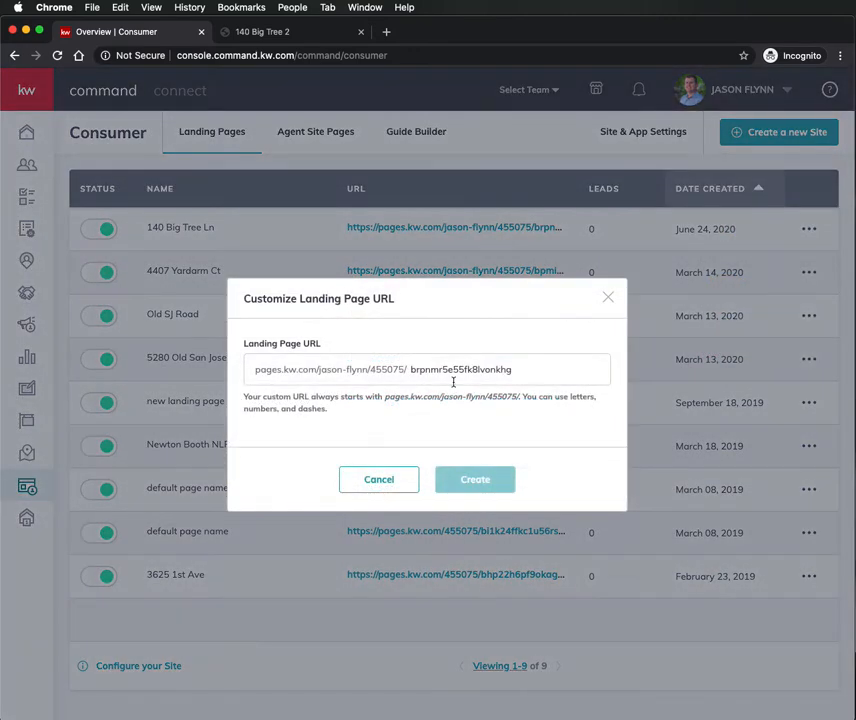
{"action": "left_click", "coordinate": [376, 370]}
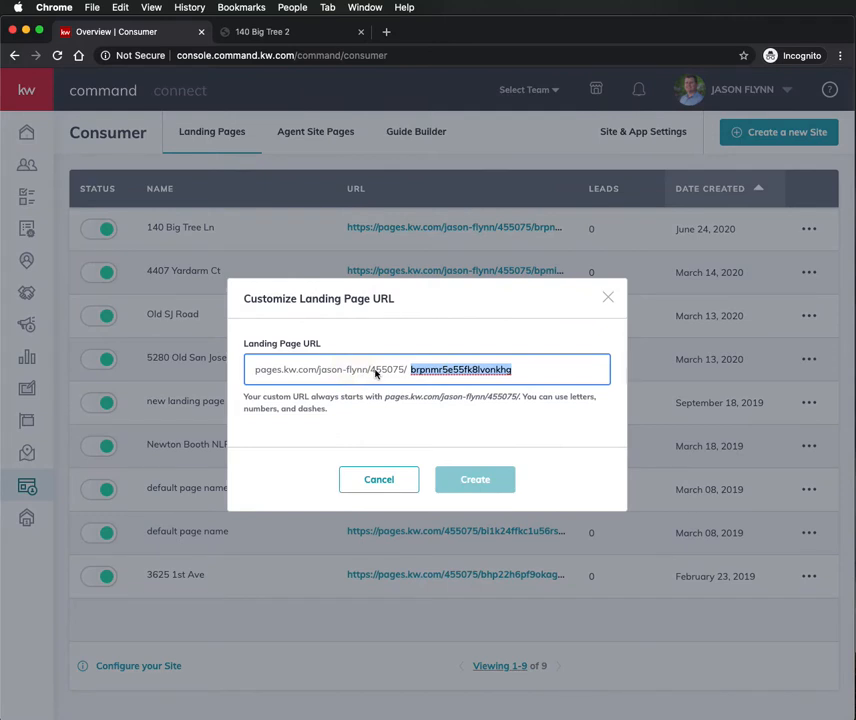
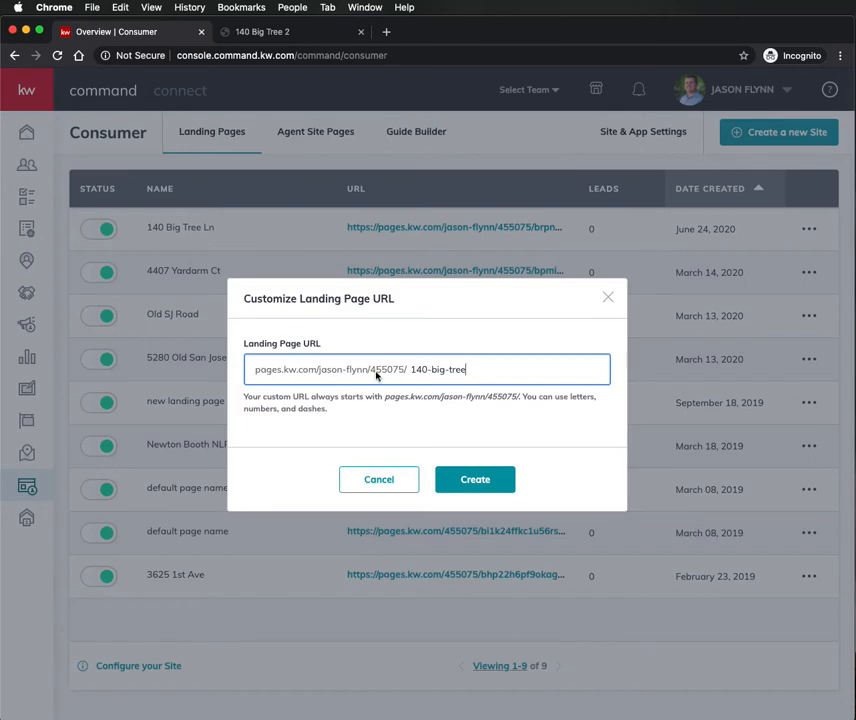
{"action": "left_click", "coordinate": [489, 483]}
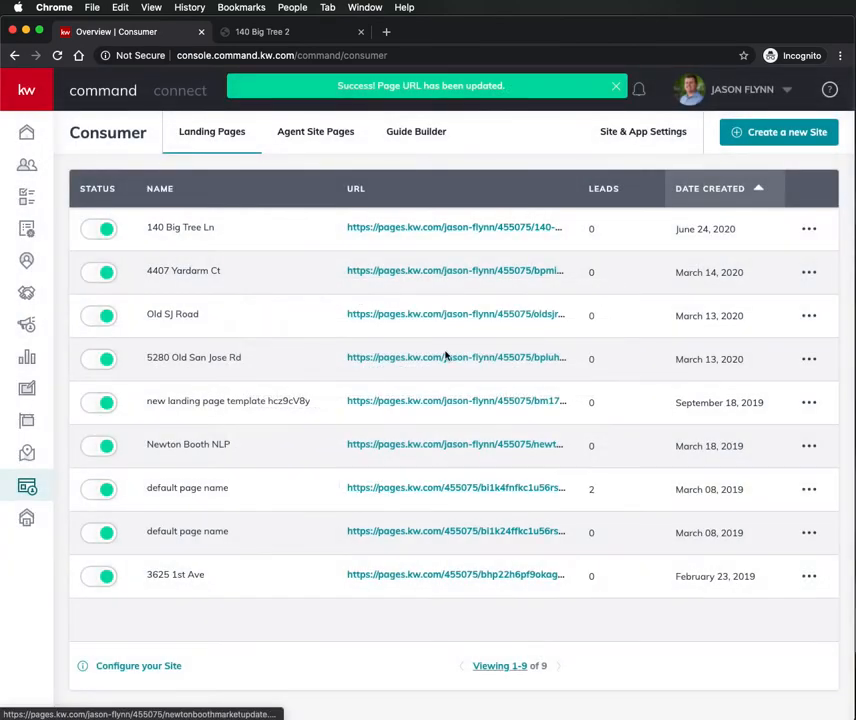
{"action": "left_click", "coordinate": [481, 227]}
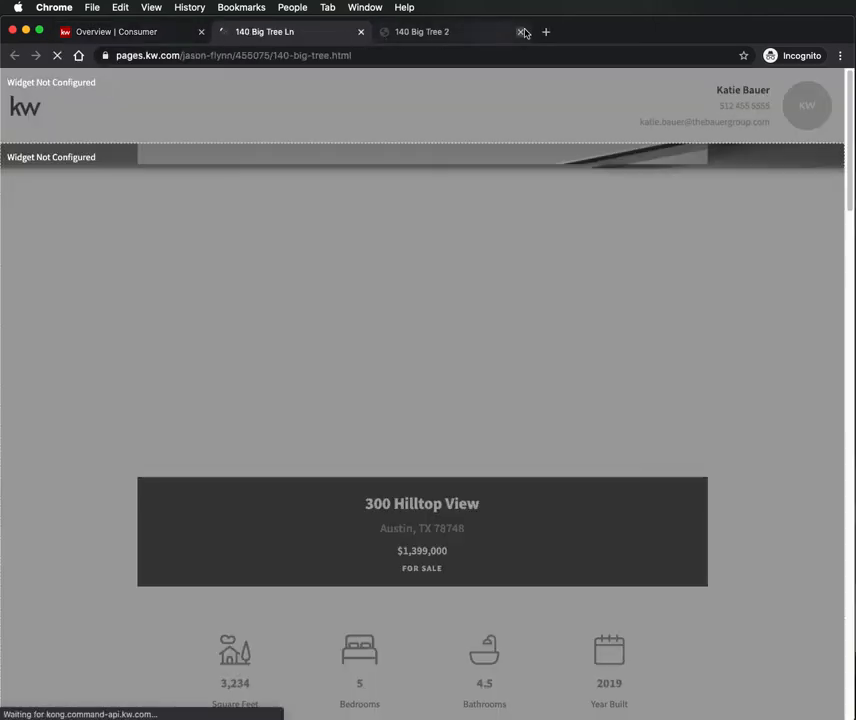
{"action": "left_click", "coordinate": [520, 31]}
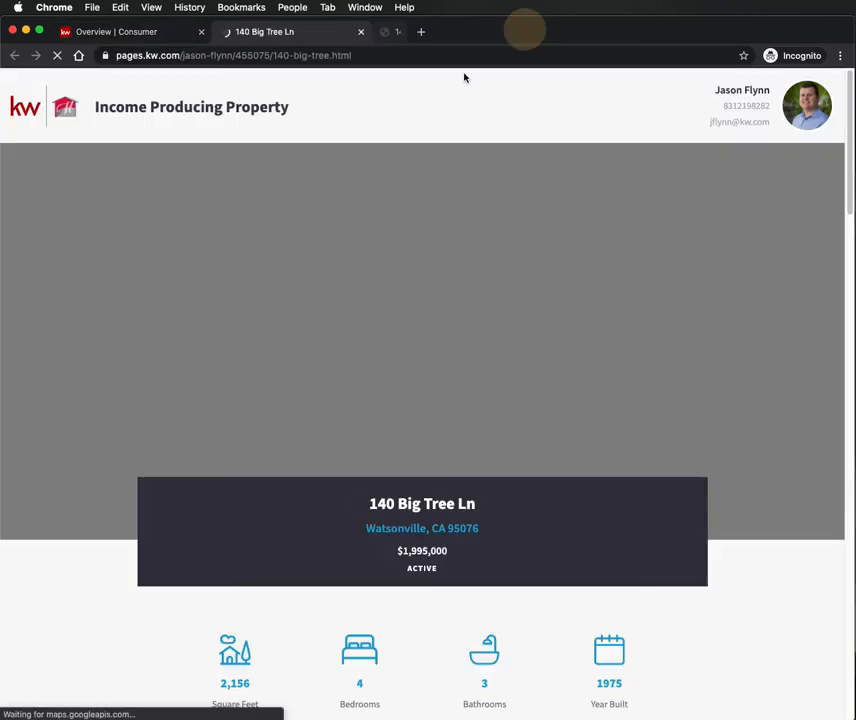
{"action": "scroll", "coordinate": [406, 232], "scroll_direction": "down", "scroll_amount": 5}
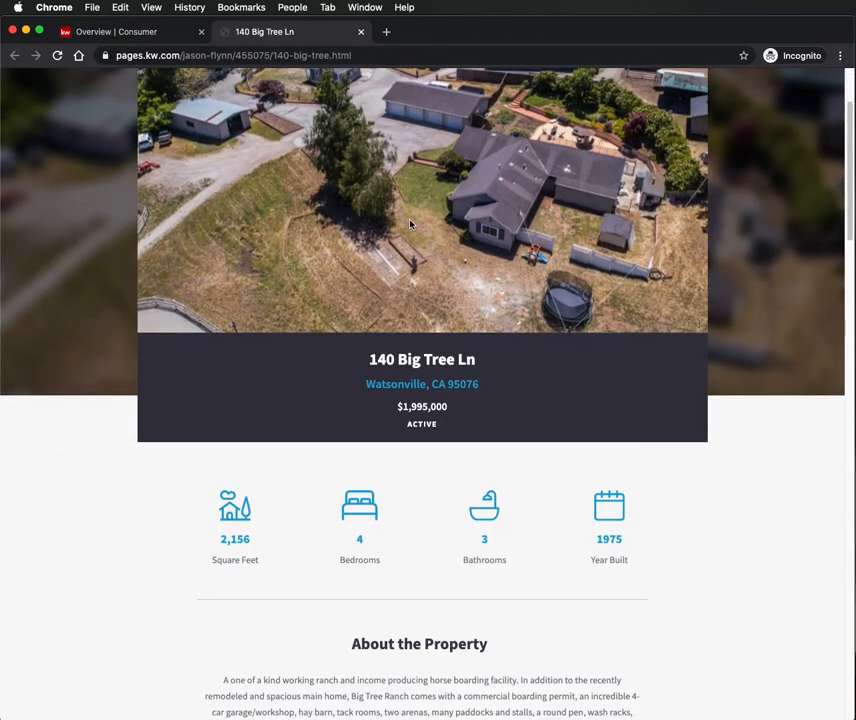
{"action": "scroll", "coordinate": [410, 280], "scroll_direction": "down", "scroll_amount": 10}
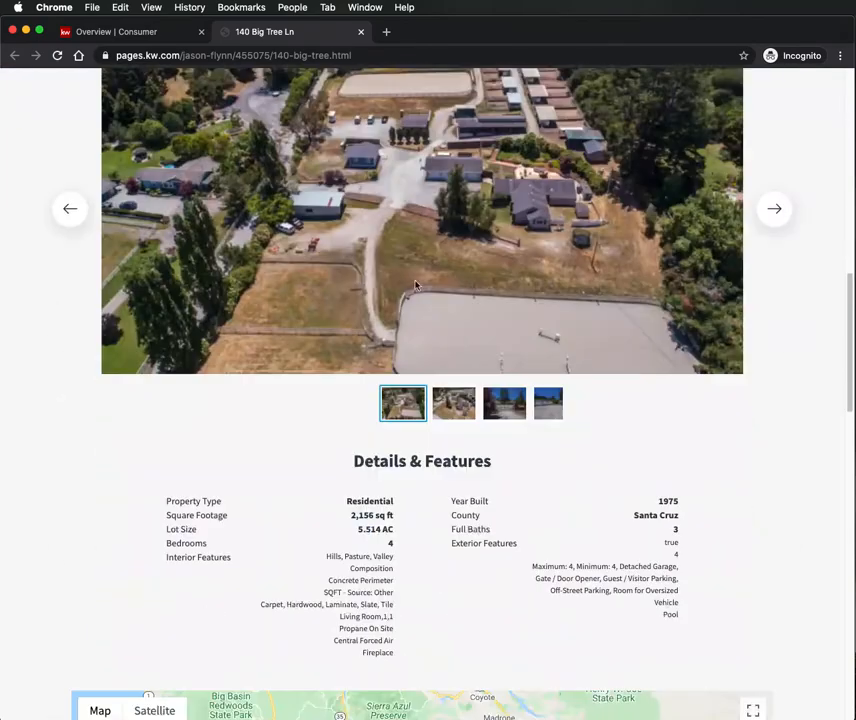
{"action": "scroll", "coordinate": [413, 290], "scroll_direction": "down", "scroll_amount": 20}
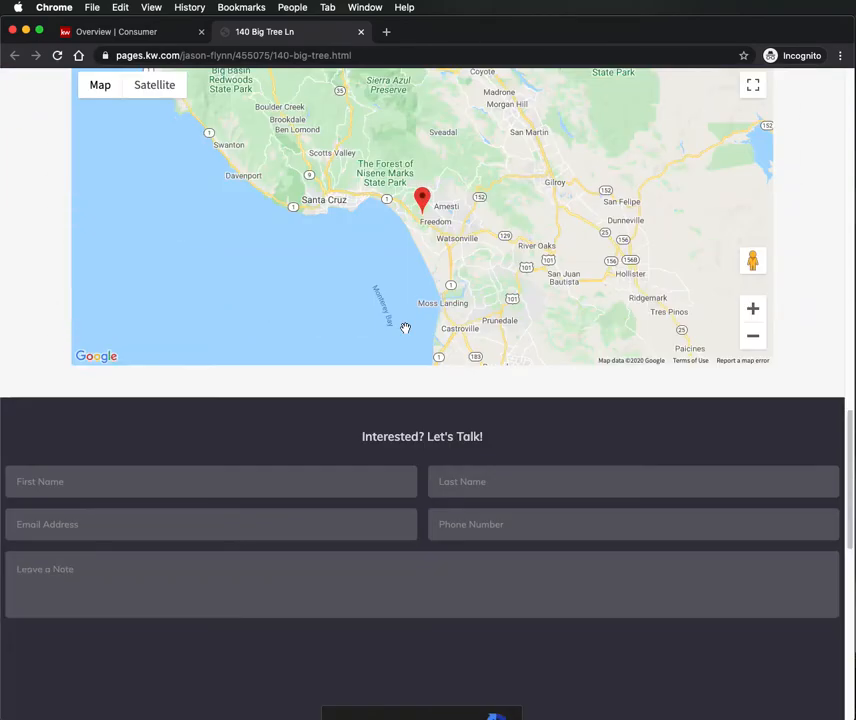
{"action": "scroll", "coordinate": [406, 331], "scroll_direction": "down", "scroll_amount": 5}
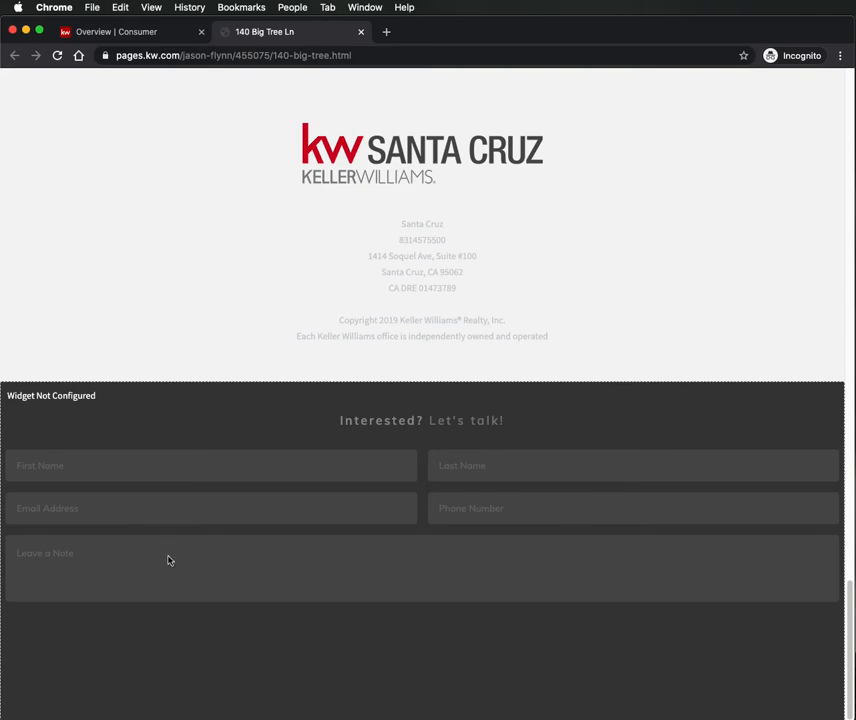
{"action": "scroll", "coordinate": [405, 590], "scroll_direction": "up", "scroll_amount": 20}
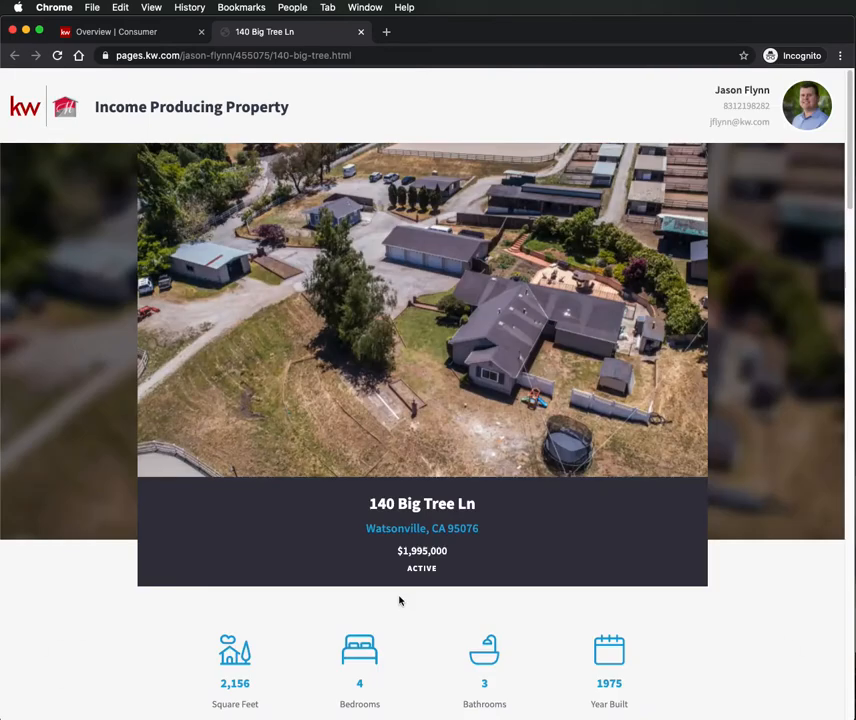
- Start a new Social design from My Design Templates
{"action": "left_click", "coordinate": [140, 33]}
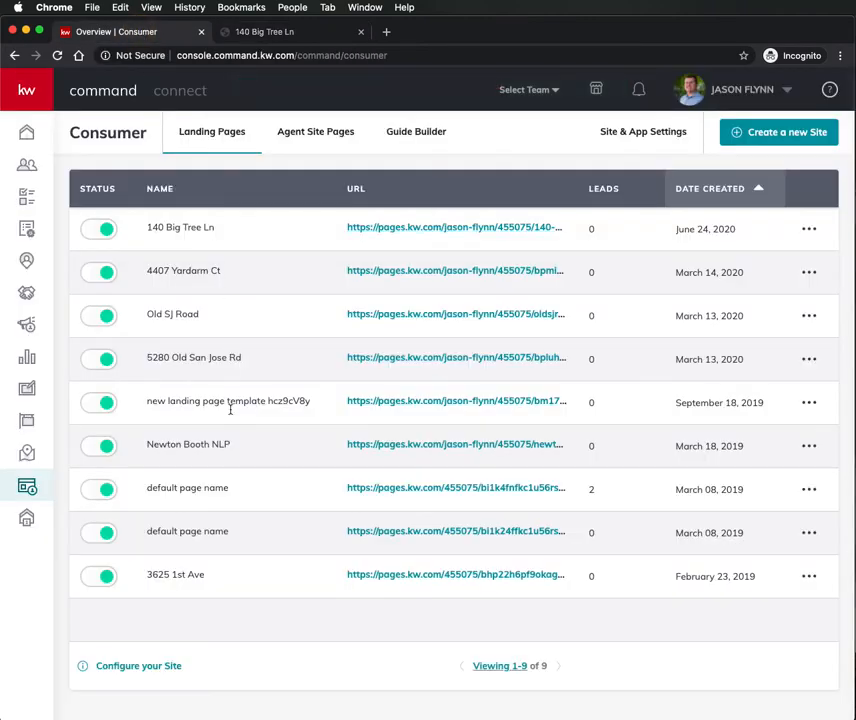
{"action": "left_click", "coordinate": [28, 393]}
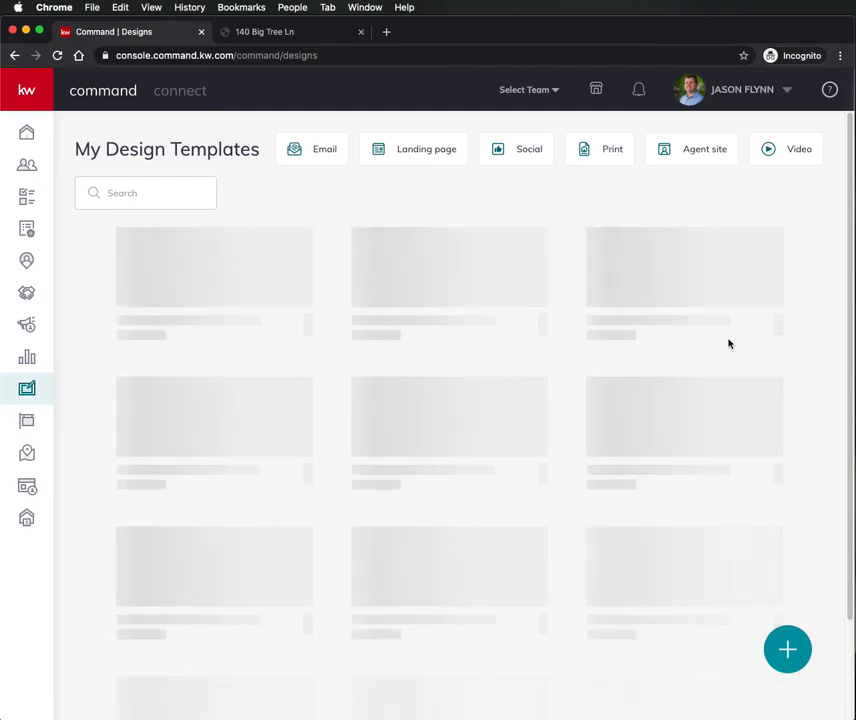
{"action": "left_click", "coordinate": [788, 649]}
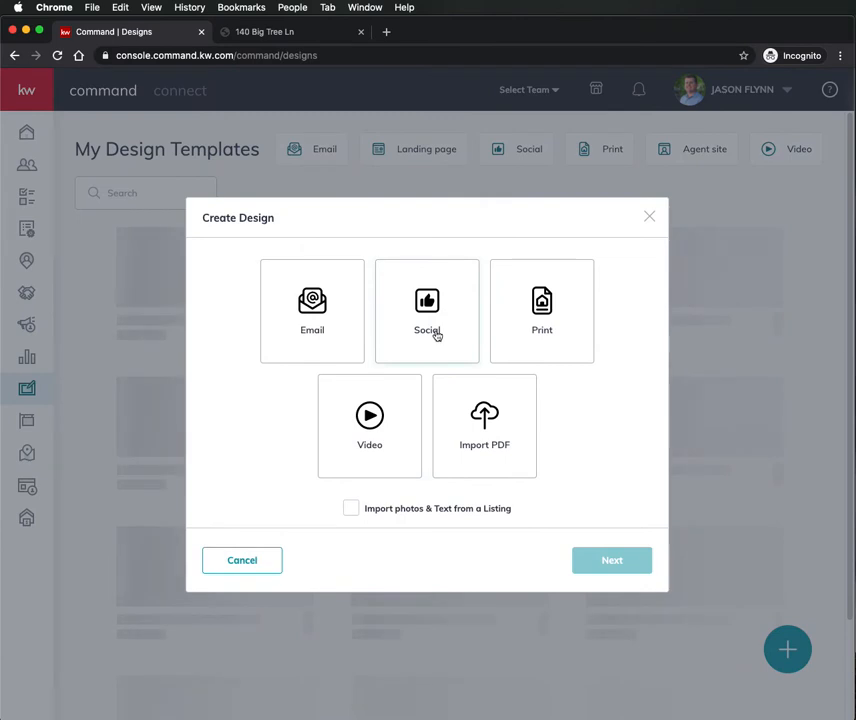
{"action": "left_click", "coordinate": [434, 339]}
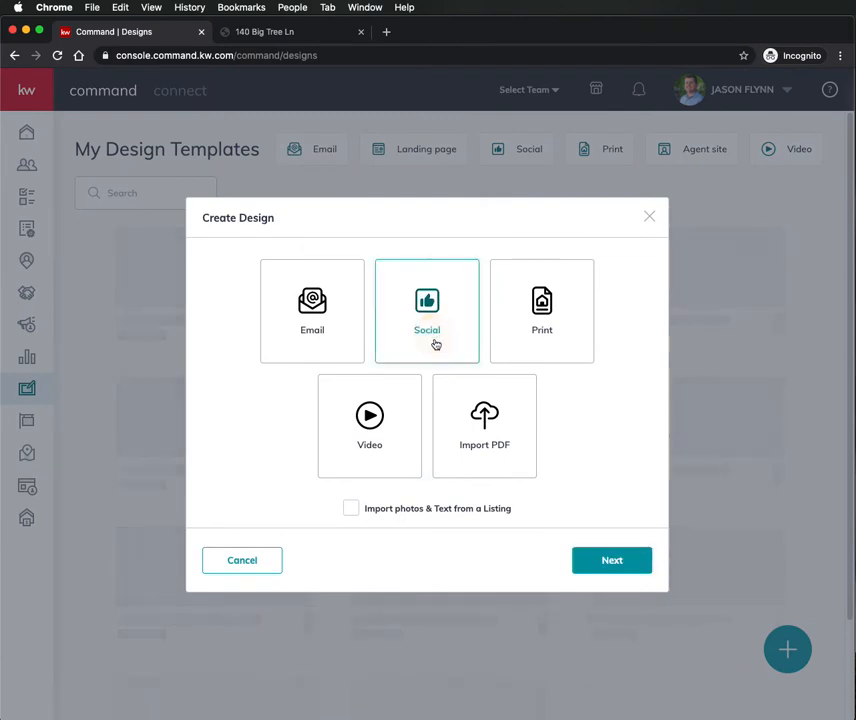
{"action": "left_click", "coordinate": [606, 562]}
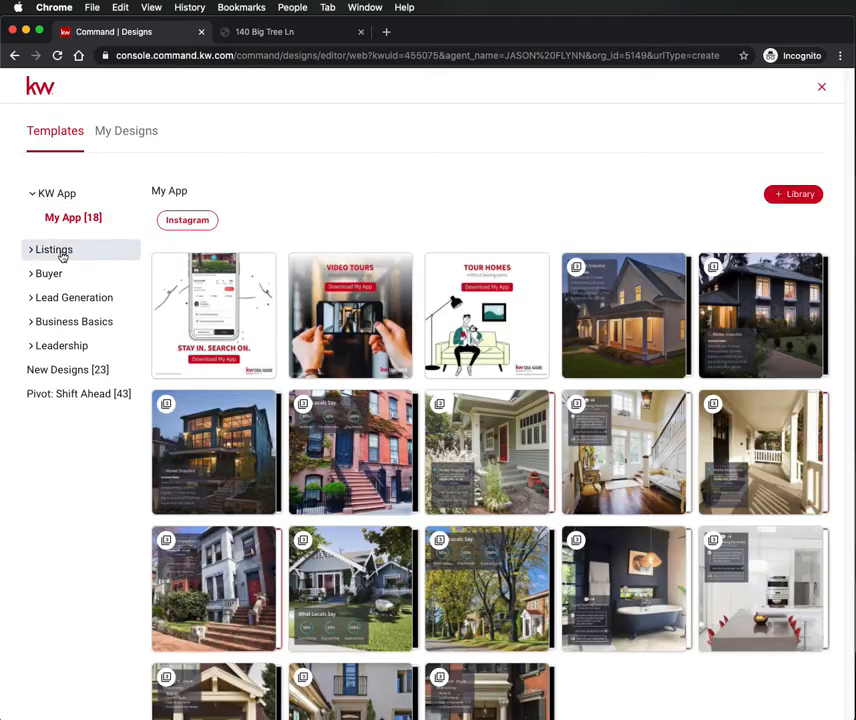
- Use the 03_FS_FB template from Listings > For Sale
{"action": "left_click", "coordinate": [55, 250]}
{"action": "left_click", "coordinate": [66, 275]}
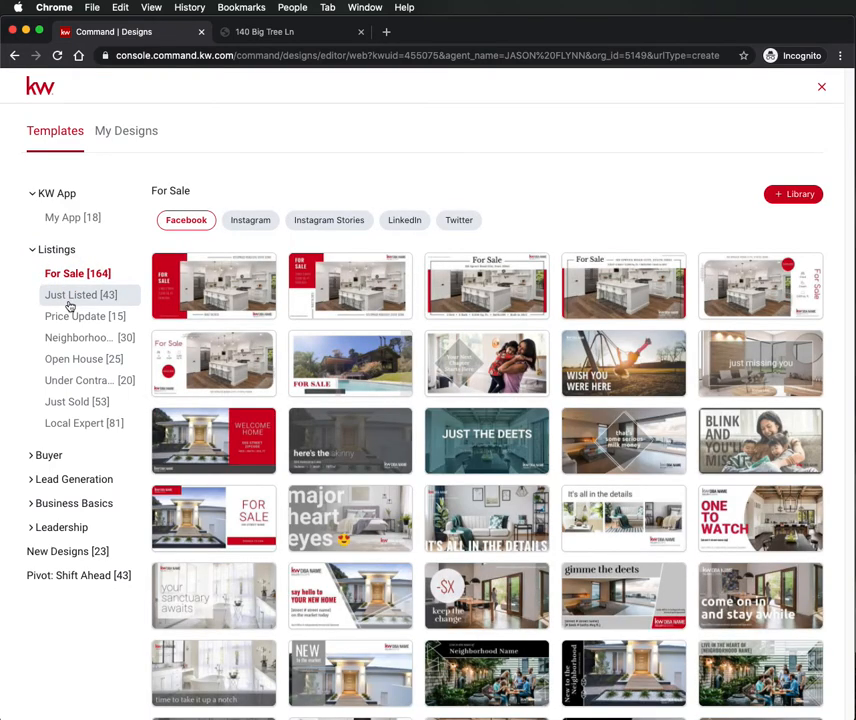
{"action": "mouse_move", "coordinate": [760, 285]}
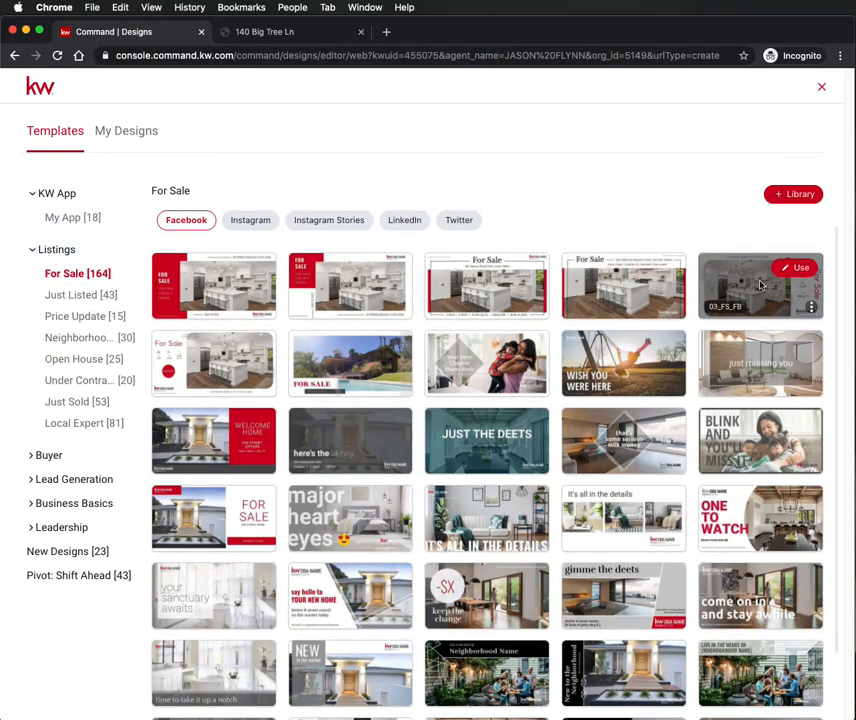
{"action": "left_click", "coordinate": [789, 270]}
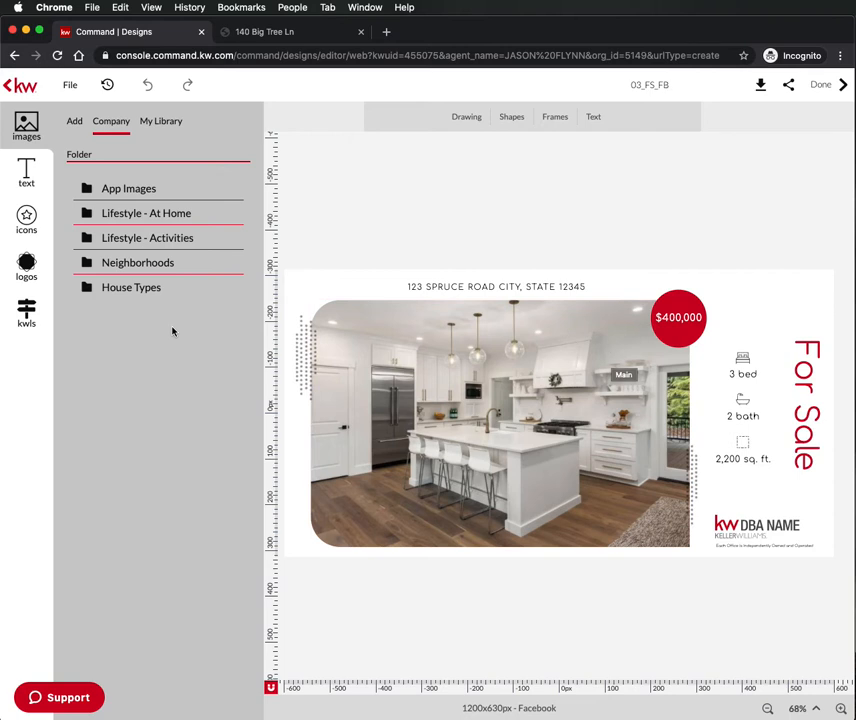
{"action": "left_click", "coordinate": [26, 318]}
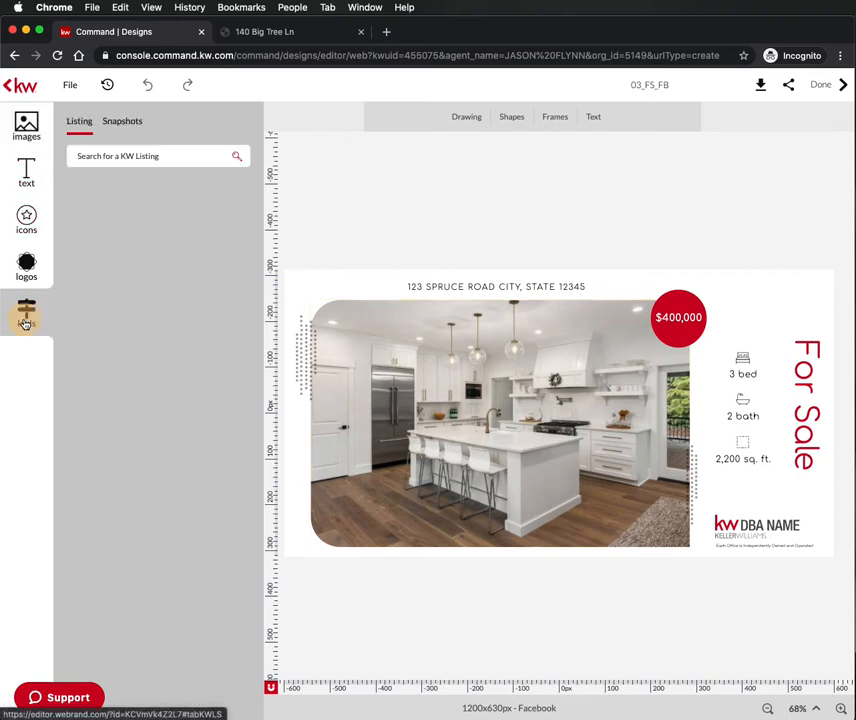
{"action": "left_click", "coordinate": [143, 148]}
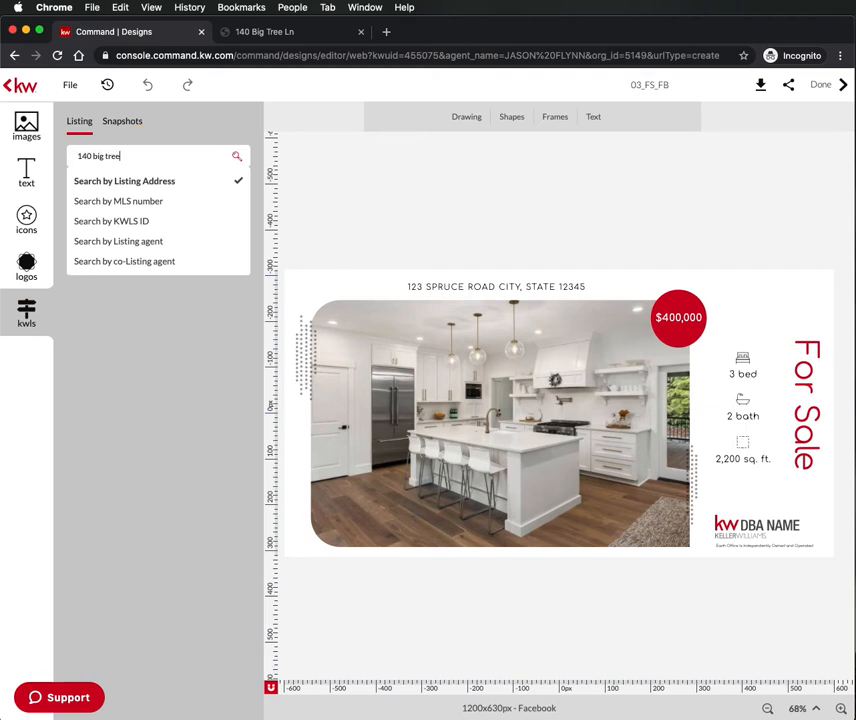
{"action": "key", "text": "Return"}
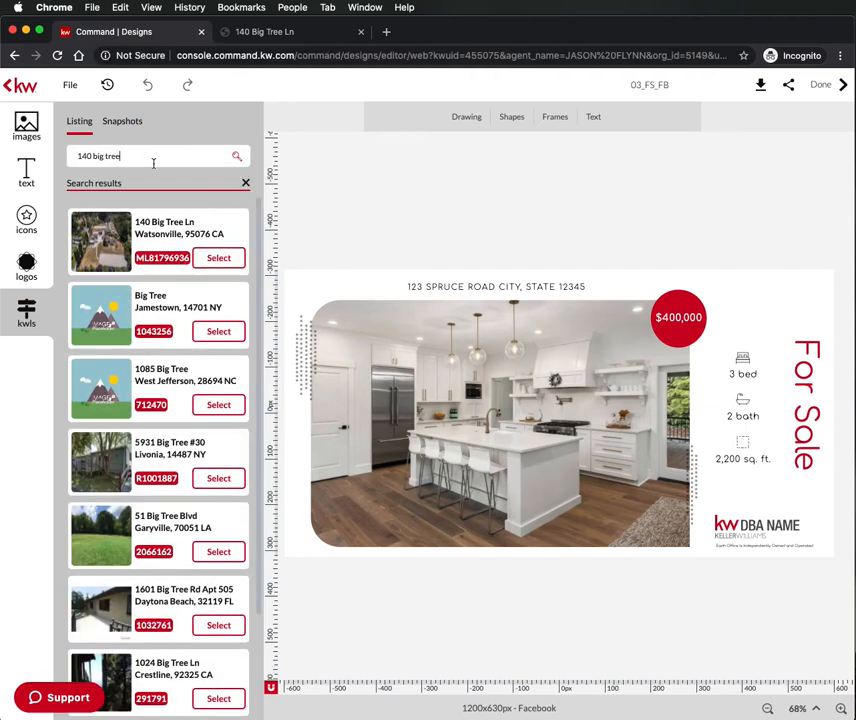
{"action": "left_click", "coordinate": [227, 259]}
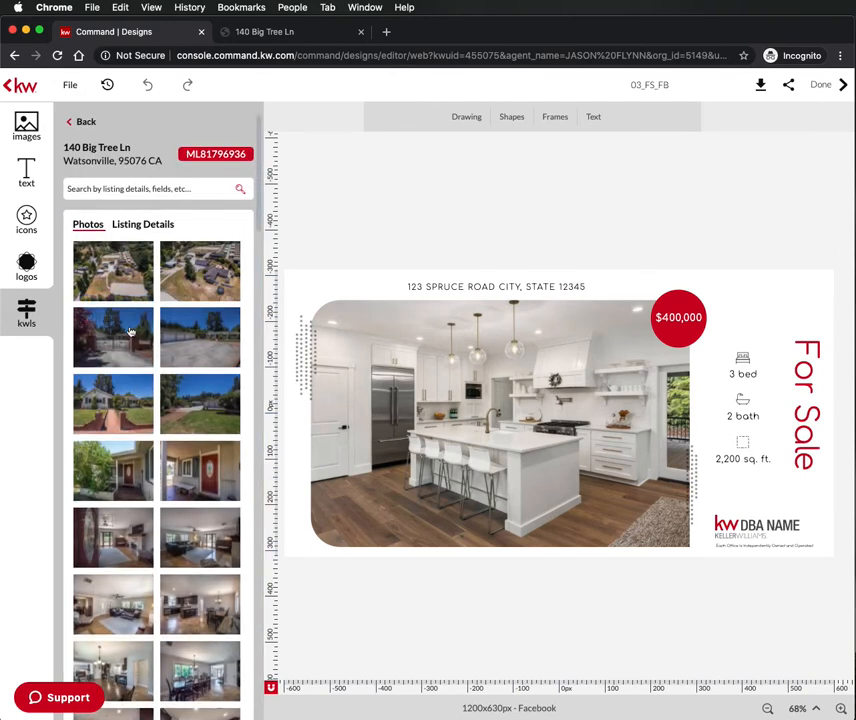
{"action": "left_click", "coordinate": [520, 429]}
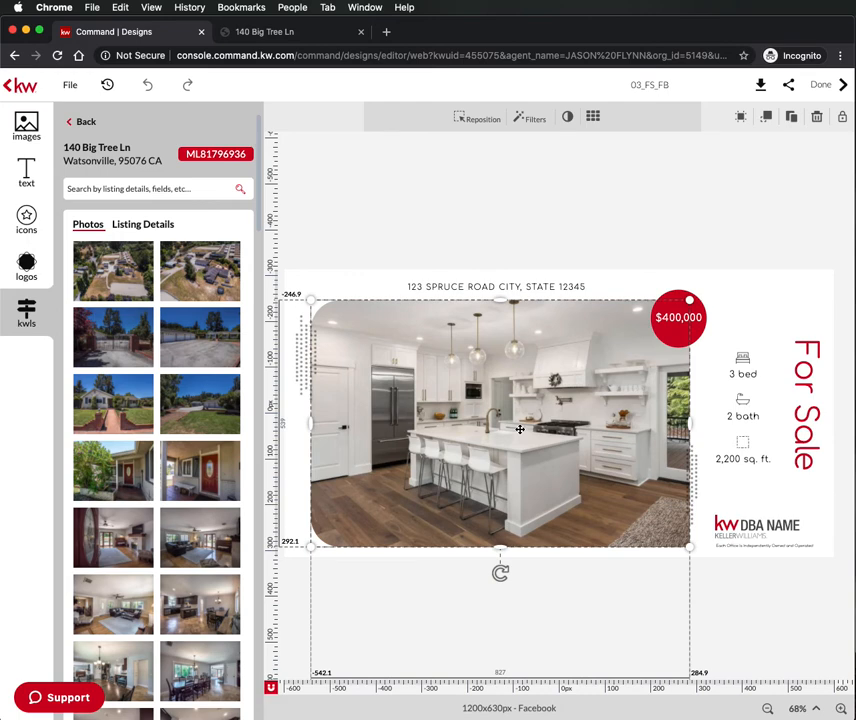
{"action": "mouse_move", "coordinate": [195, 261]}
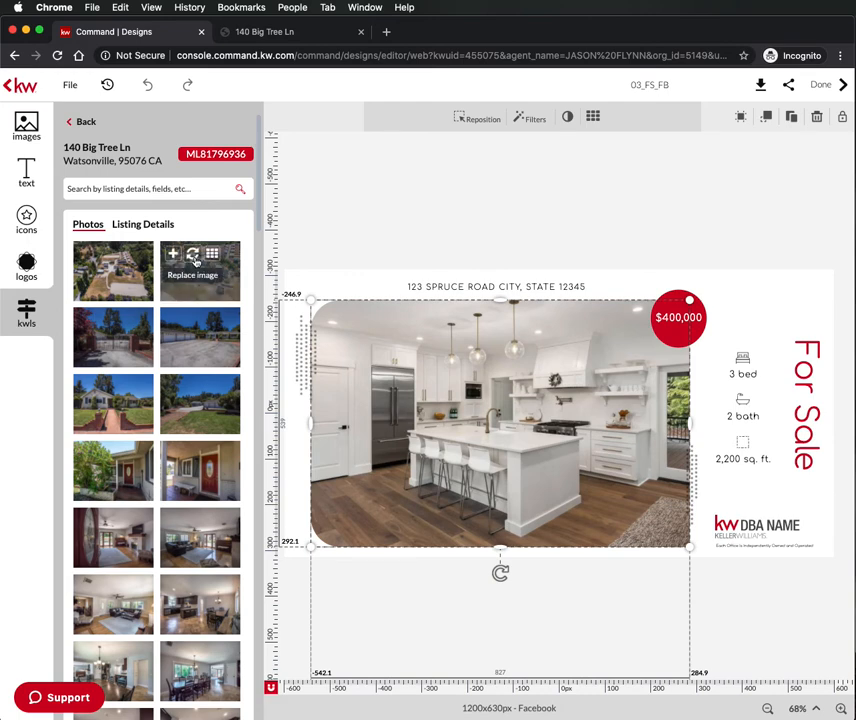
{"action": "left_click", "coordinate": [193, 255]}
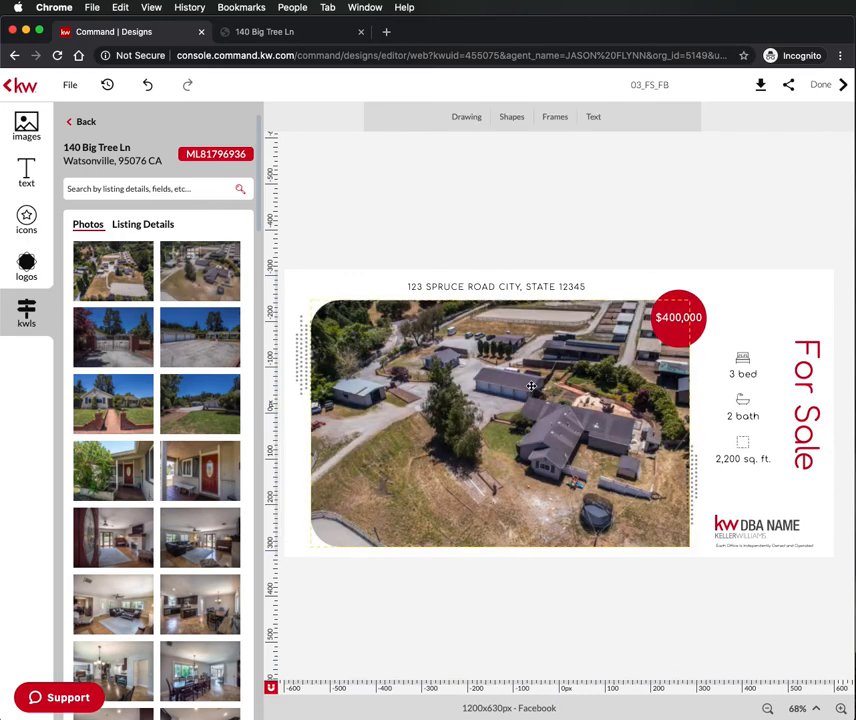
- Replace the $400,000 price in the red badge with the text NEW!
{"action": "left_click", "coordinate": [775, 296]}
{"action": "left_click", "coordinate": [774, 245]}
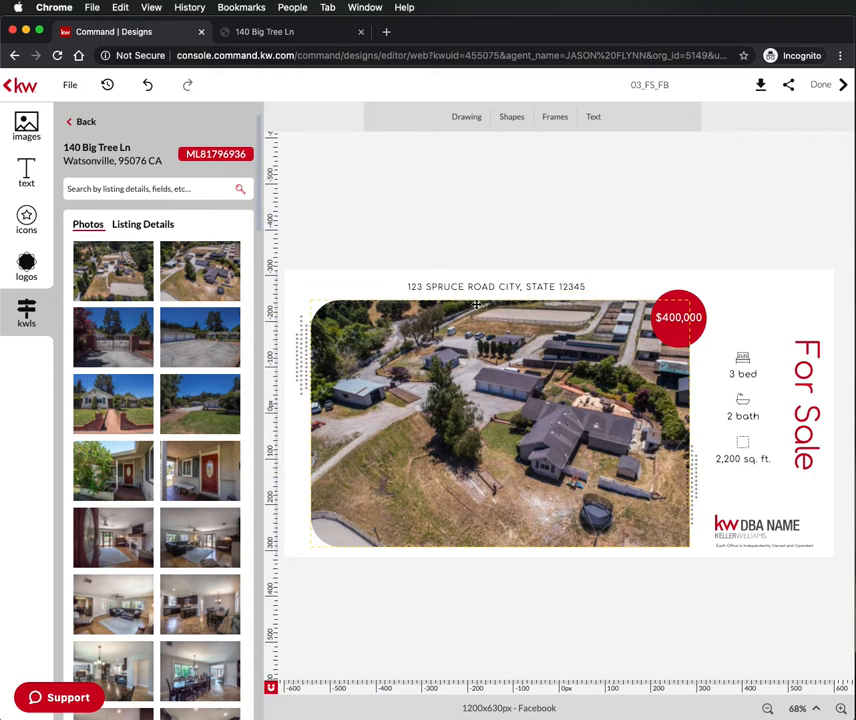
{"action": "left_click", "coordinate": [668, 317]}
{"action": "double_click", "coordinate": [692, 317]}
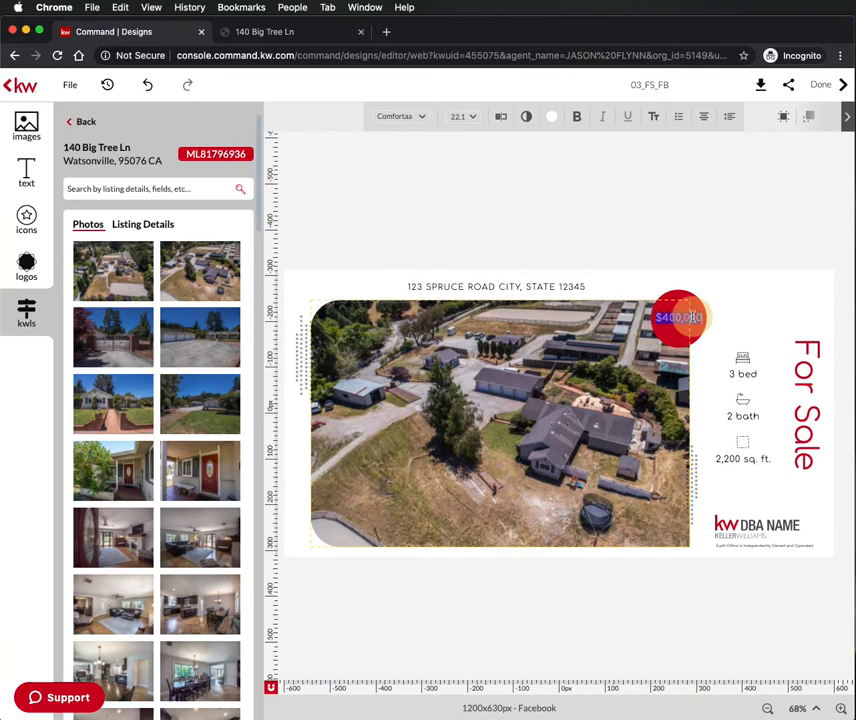
{"action": "type", "text": "NEWS!"}
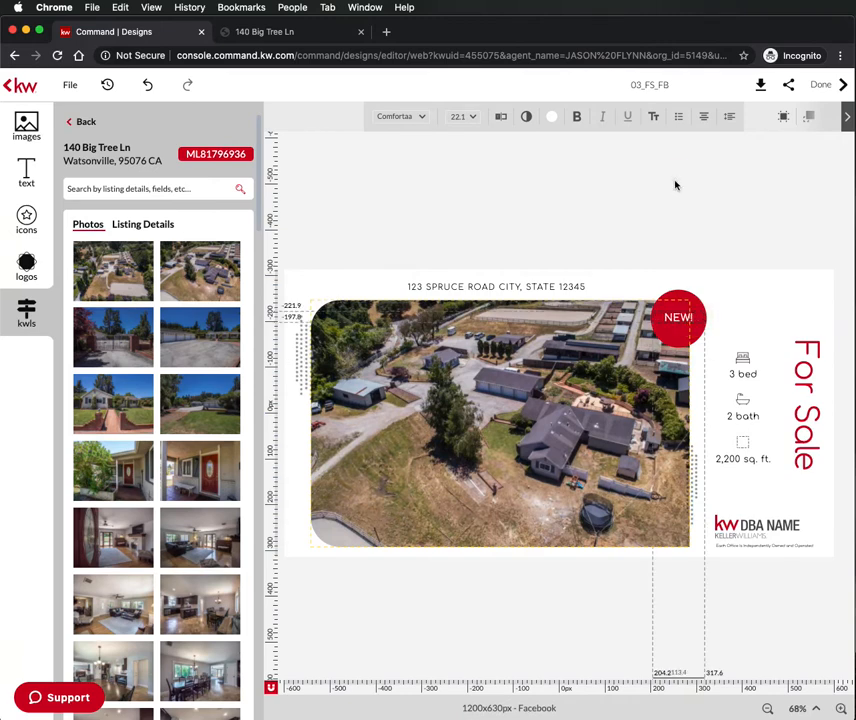
{"action": "left_click", "coordinate": [667, 338]}
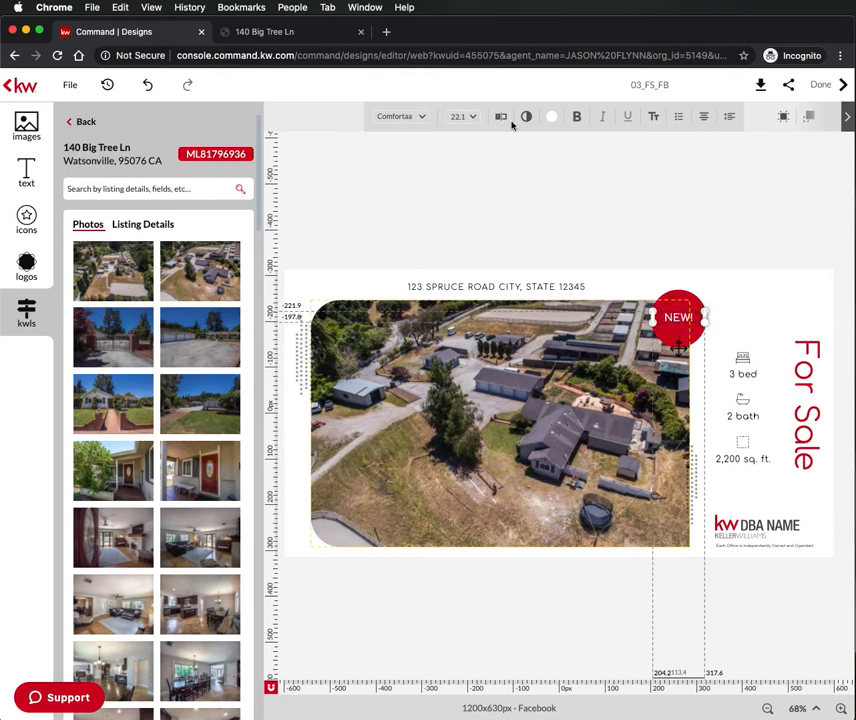
- Enlarge the badge text to 36 pt and nudge it centred in the circle
{"action": "left_click", "coordinate": [474, 117]}
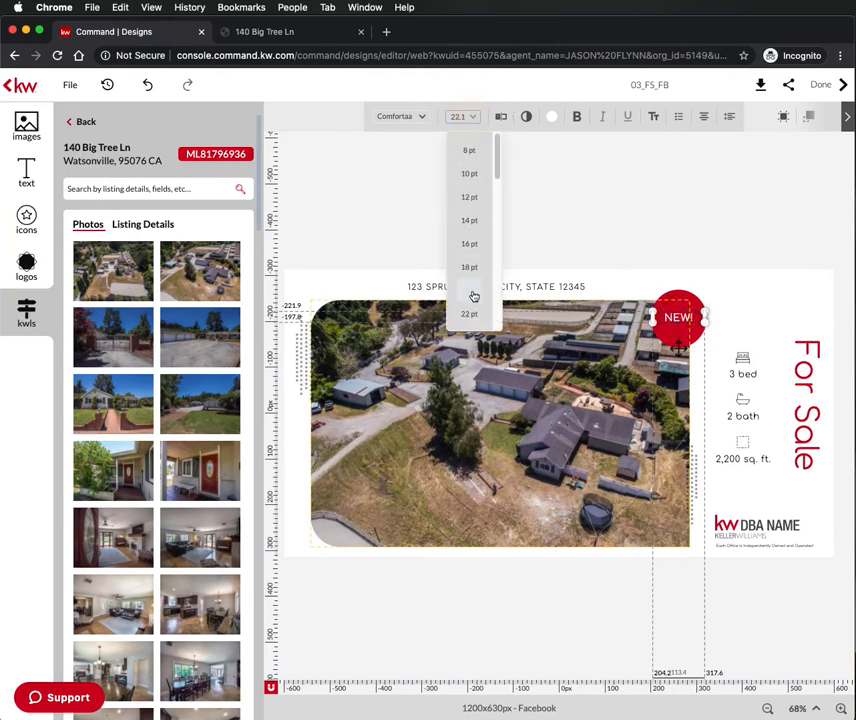
{"action": "scroll", "coordinate": [472, 294], "scroll_direction": "down", "scroll_amount": 5}
{"action": "left_click", "coordinate": [469, 244]}
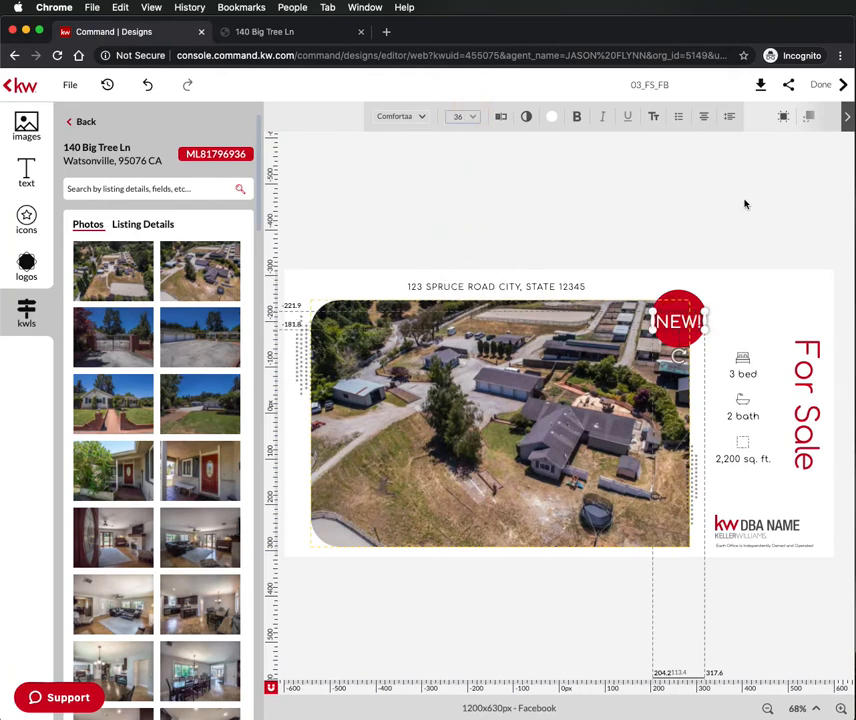
{"action": "left_click_drag", "start_coordinate": [687, 314], "coordinate": [687, 312]}
{"action": "left_click", "coordinate": [689, 251]}
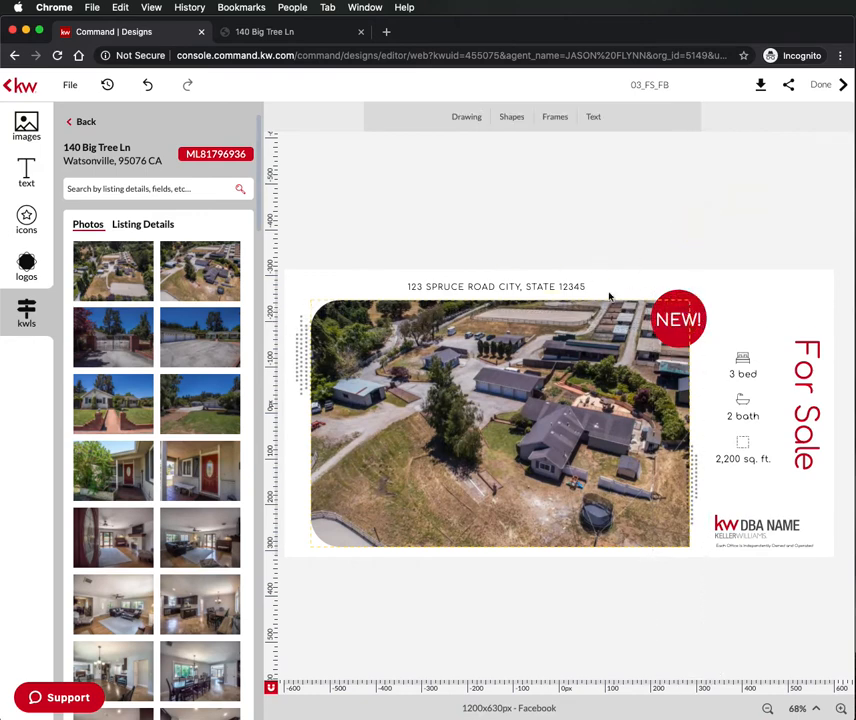
- Replace the address line with 'INCOME PRODUCING HORSE PROPERTY' and make it bold
{"action": "left_click", "coordinate": [454, 285]}
{"action": "left_click", "coordinate": [454, 285]}
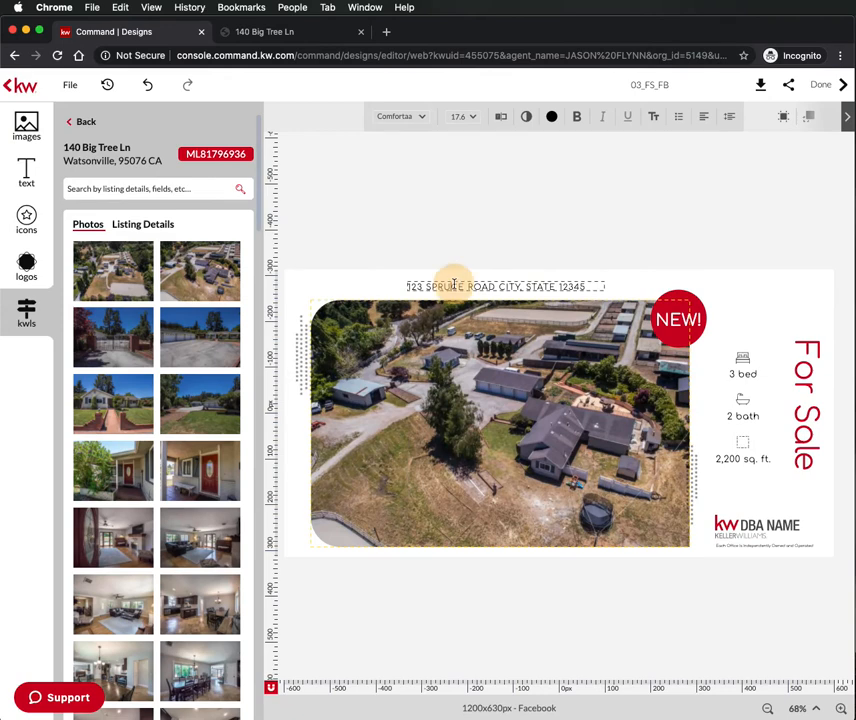
{"action": "double_click", "coordinate": [454, 285]}
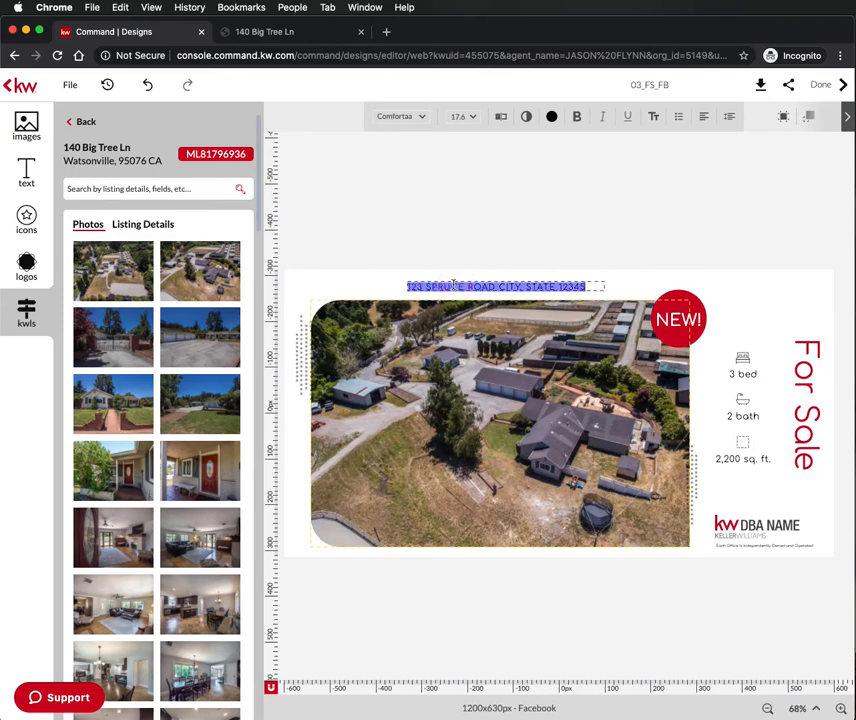
{"action": "type", "text": "NCOME PRODUCING HORSE PROPERTY"}
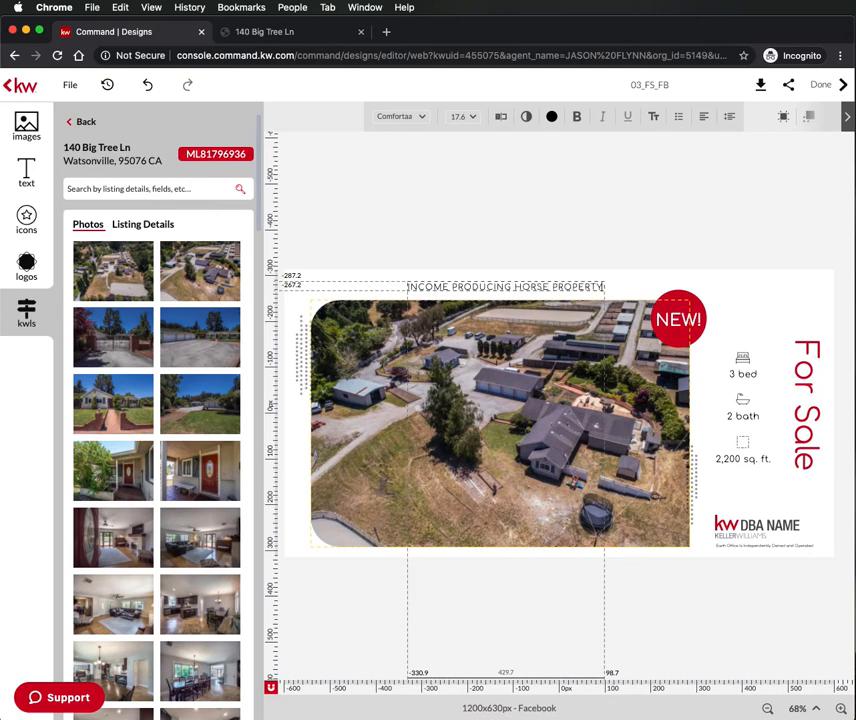
{"action": "left_click", "coordinate": [500, 208]}
{"action": "left_click", "coordinate": [497, 289]}
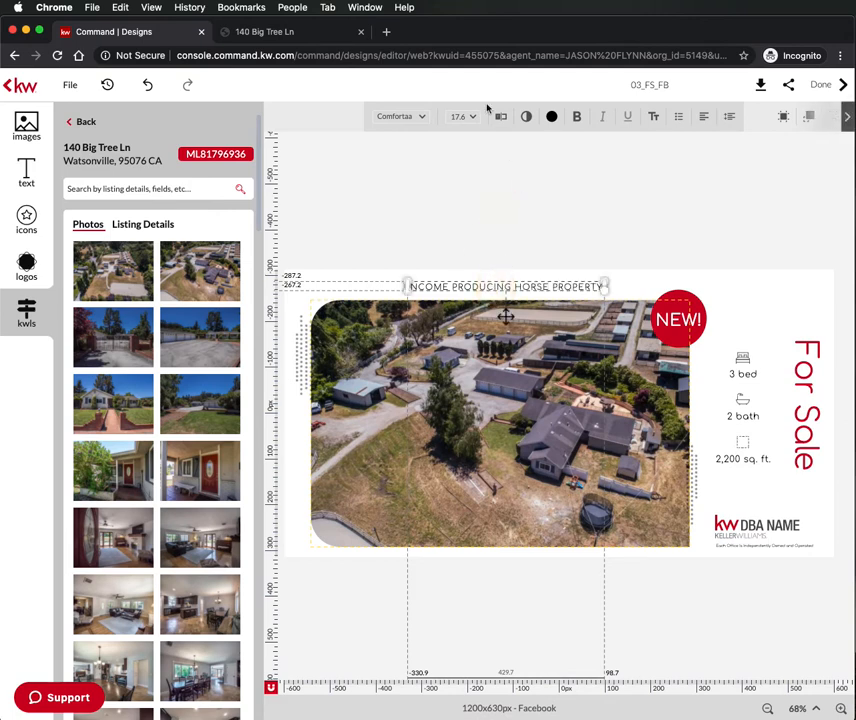
{"action": "left_click", "coordinate": [577, 117]}
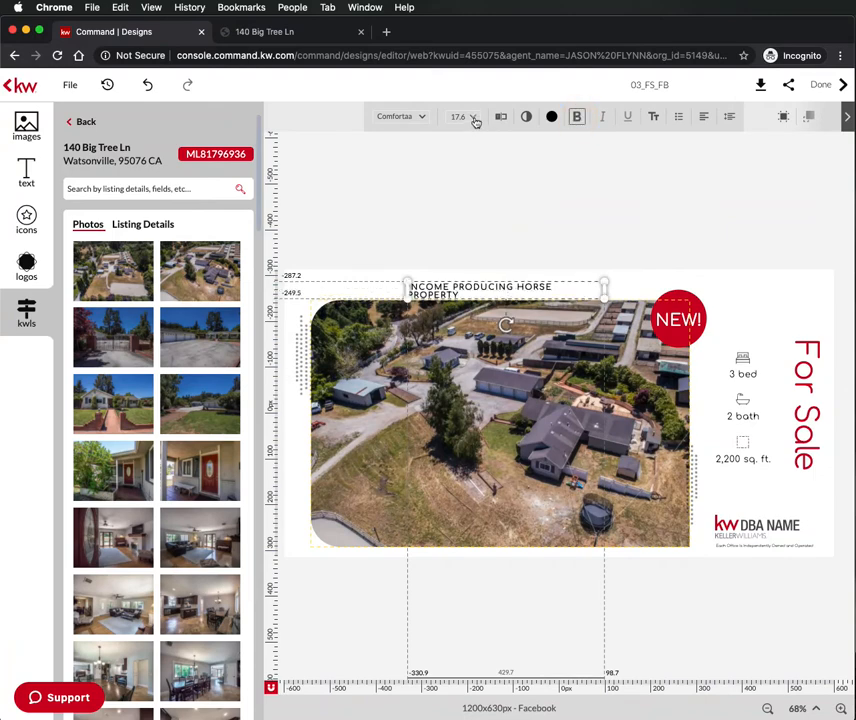
- Size the headline to 24 pt and widen its box so it fits on one line
{"action": "left_click_drag", "start_coordinate": [407, 287], "coordinate": [363, 287]}
{"action": "left_click", "coordinate": [474, 121]}
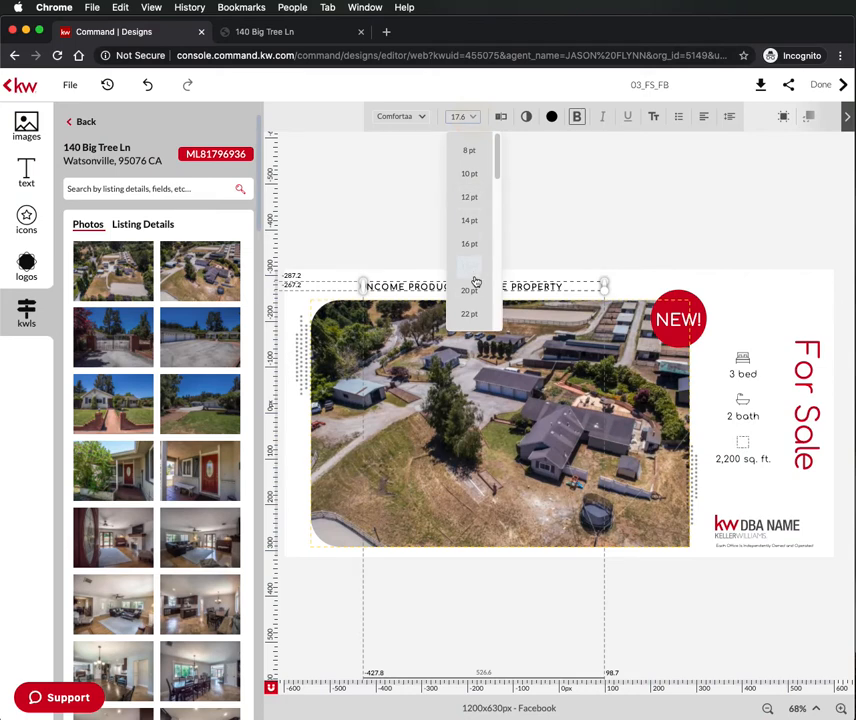
{"action": "scroll", "coordinate": [472, 280], "scroll_direction": "down", "scroll_amount": 3}
{"action": "left_click", "coordinate": [470, 268]}
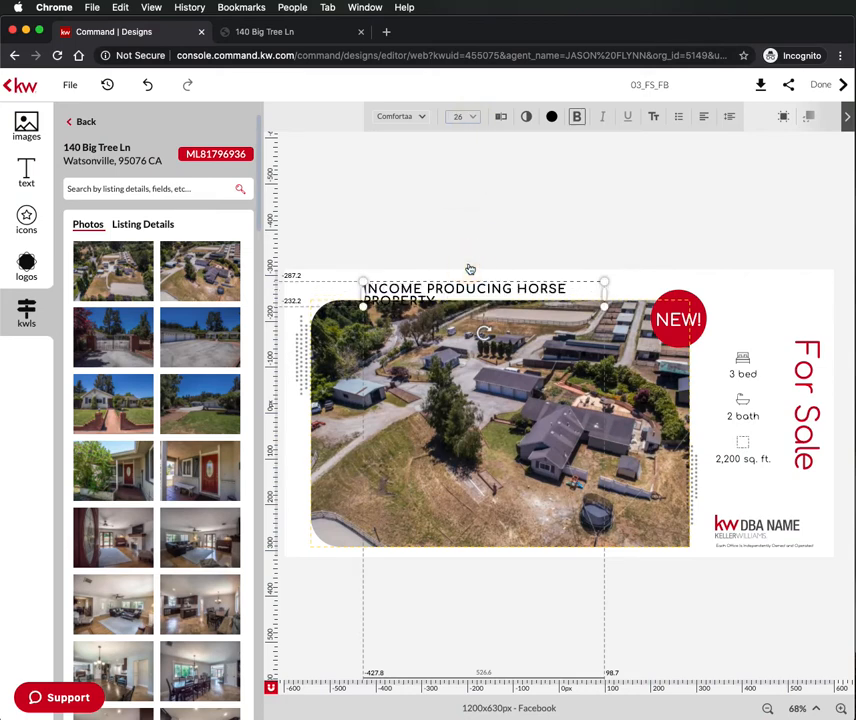
{"action": "left_click", "coordinate": [472, 121]}
{"action": "left_click", "coordinate": [492, 245]}
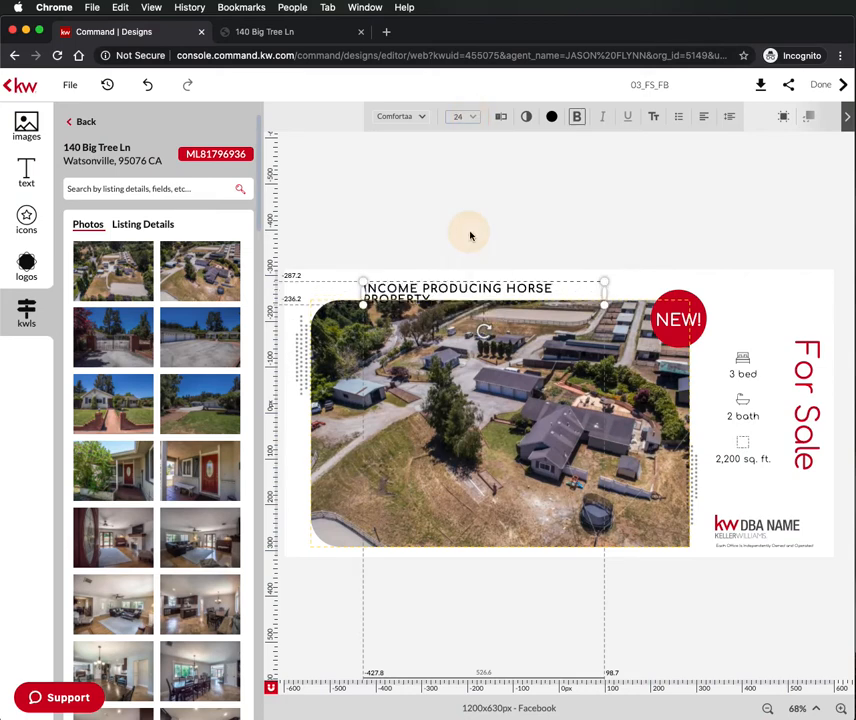
{"action": "left_click_drag", "start_coordinate": [604, 289], "coordinate": [648, 290]}
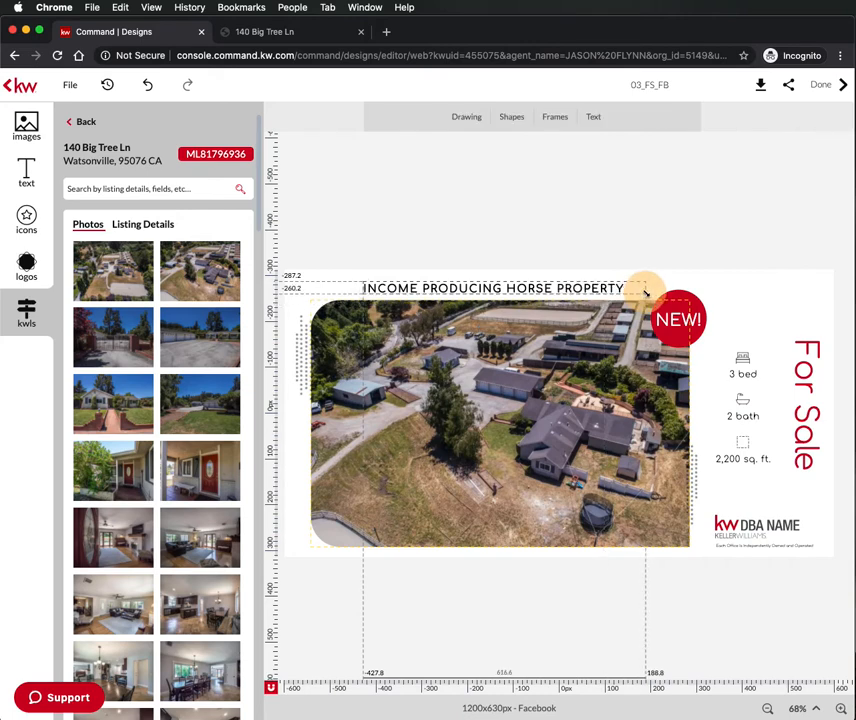
{"action": "left_click", "coordinate": [557, 285]}
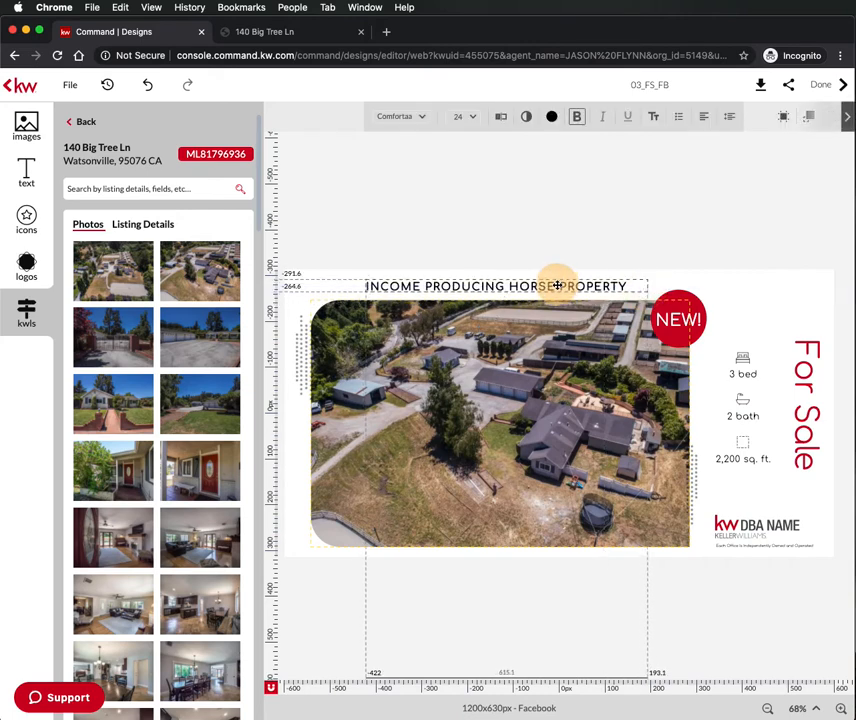
{"action": "left_click", "coordinate": [574, 151]}
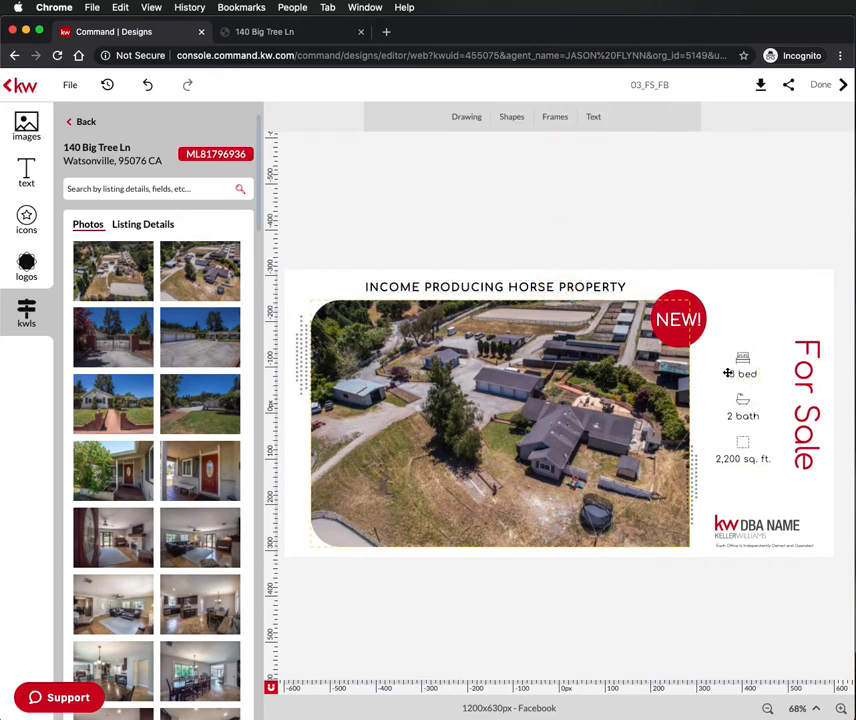
- Show the listing details list alongside the design
{"action": "left_click", "coordinate": [140, 225]}
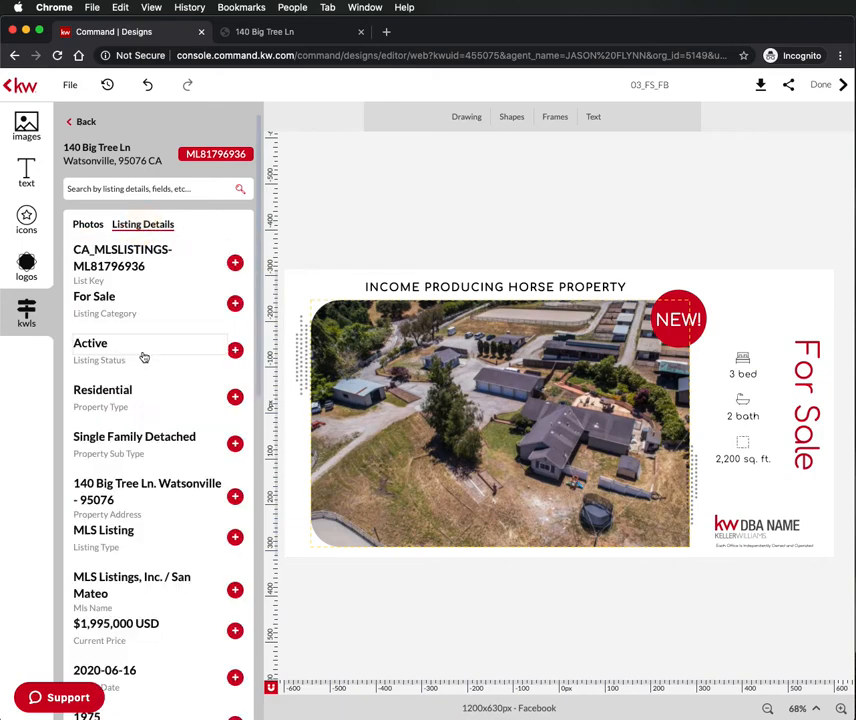
{"action": "scroll", "coordinate": [146, 358], "scroll_direction": "down", "scroll_amount": 3}
{"action": "scroll", "coordinate": [146, 358], "scroll_direction": "down", "scroll_amount": 5}
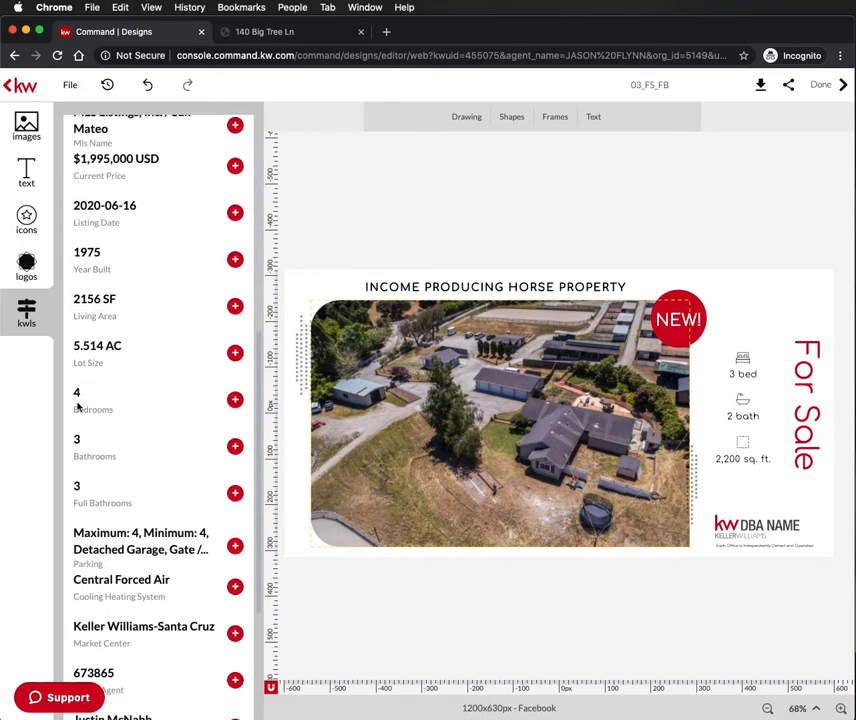
{"action": "scroll", "coordinate": [92, 430], "scroll_direction": "down", "scroll_amount": 2}
{"action": "scroll", "coordinate": [103, 437], "scroll_direction": "down", "scroll_amount": 3}
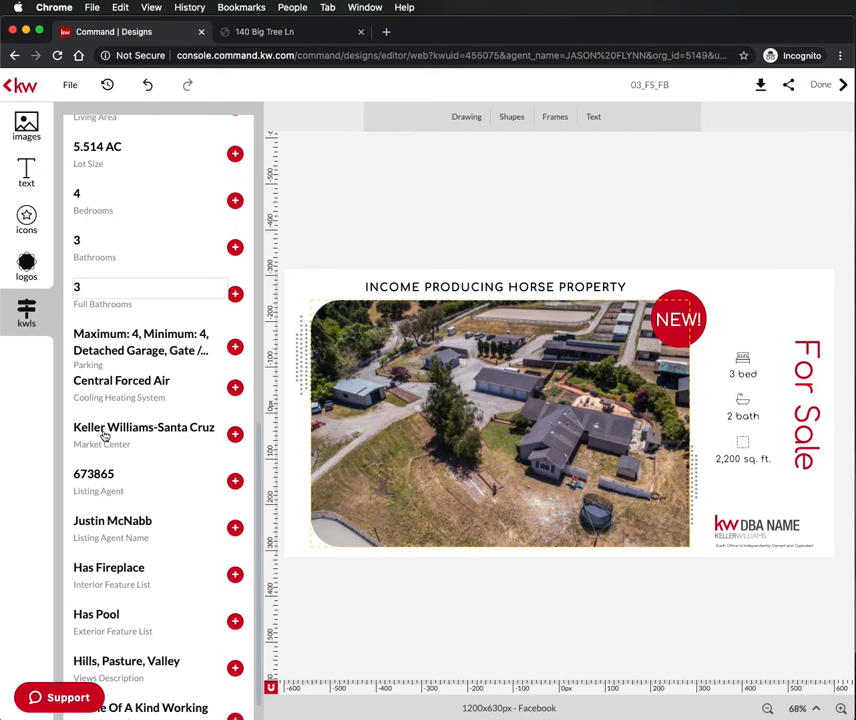
{"action": "scroll", "coordinate": [162, 355], "scroll_direction": "down", "scroll_amount": 1}
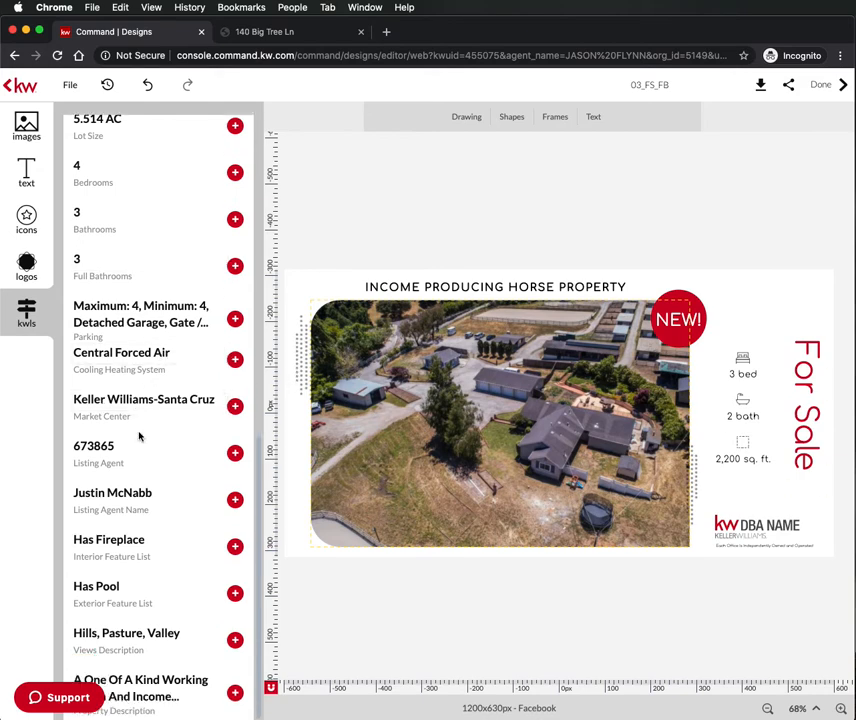
{"action": "scroll", "coordinate": [145, 462], "scroll_direction": "up", "scroll_amount": 10}
{"action": "scroll", "coordinate": [145, 462], "scroll_direction": "down", "scroll_amount": 3}
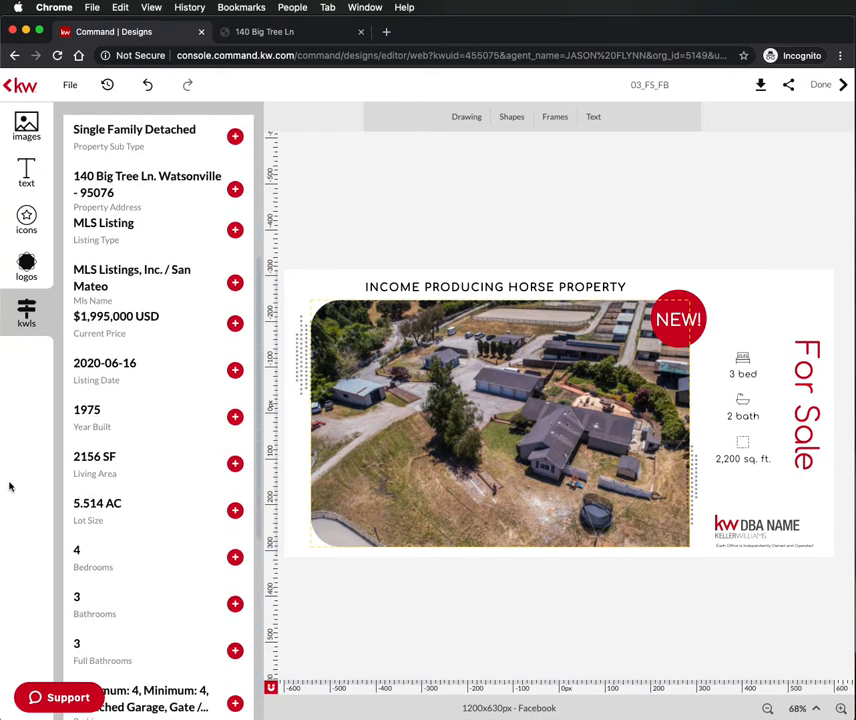
- Change the bed count to 4 and widen its box so '4 bed' fits one line
{"action": "left_click", "coordinate": [730, 375]}
{"action": "left_click", "coordinate": [735, 373]}
{"action": "left_click_drag", "start_coordinate": [735, 373], "coordinate": [731, 377]}
{"action": "double_click", "coordinate": [745, 378]}
{"action": "type", "text": "4"}
{"action": "left_click", "coordinate": [657, 581]}
{"action": "left_click", "coordinate": [733, 378]}
{"action": "left_click_drag", "start_coordinate": [733, 378], "coordinate": [722, 373]}
- Change the bath count to 3 and replace '2,200 sq. ft.' with '5.5 acres'
{"action": "left_click", "coordinate": [742, 415]}
{"action": "double_click", "coordinate": [733, 415]}
{"action": "left_click", "coordinate": [733, 415]}
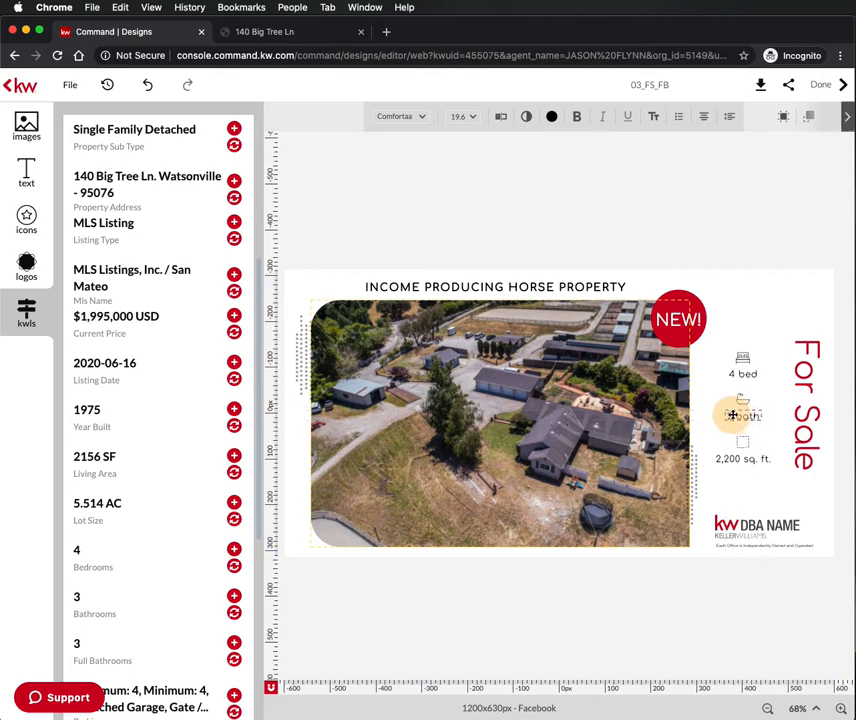
{"action": "key", "text": "BackSpace"}
{"action": "type", "text": "3"}
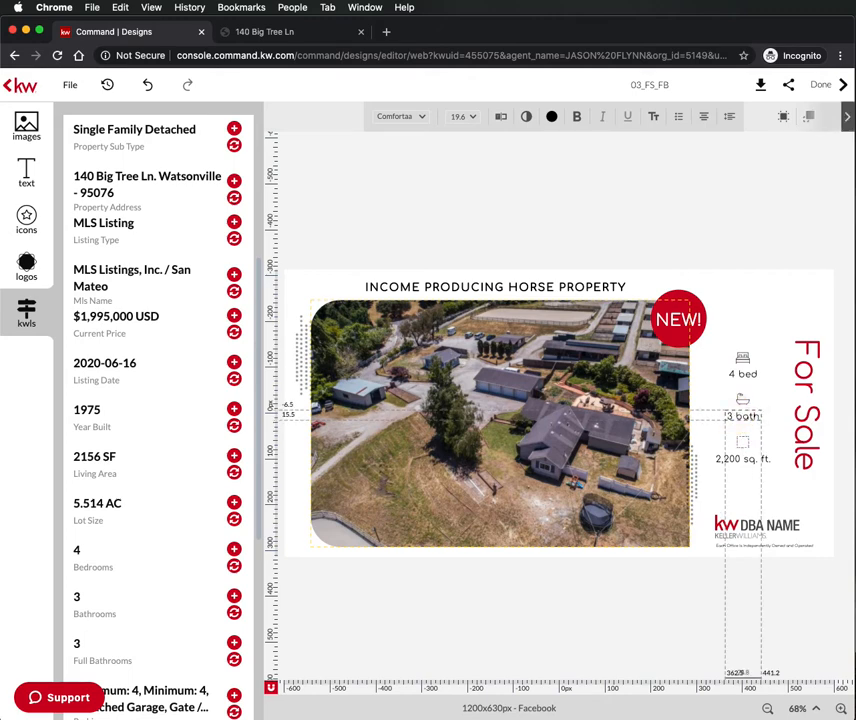
{"action": "left_click", "coordinate": [737, 458]}
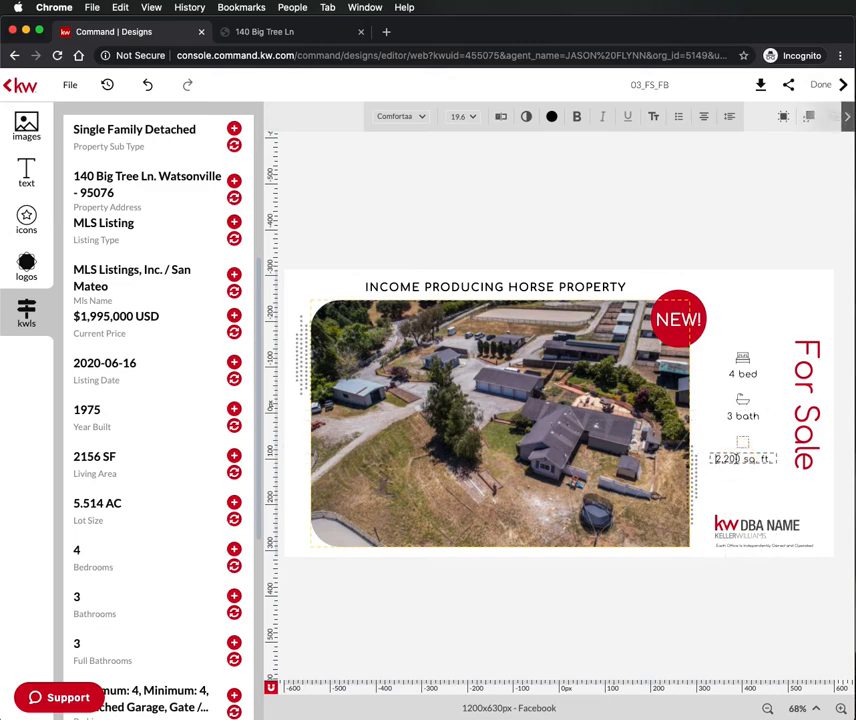
{"action": "left_click_drag", "start_coordinate": [717, 459], "coordinate": [780, 457]}
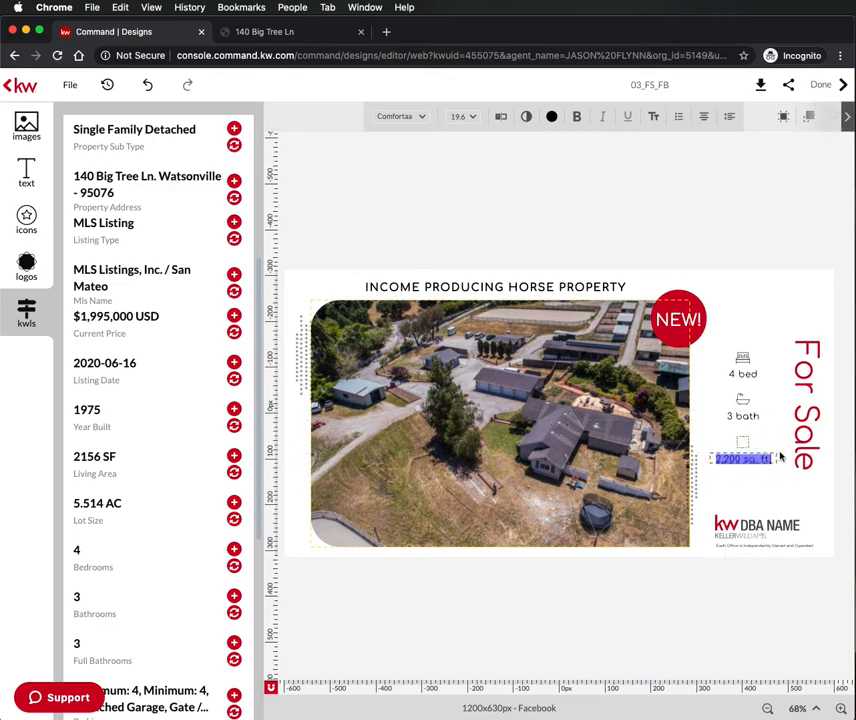
{"action": "type", "text": "5.5 acres"}
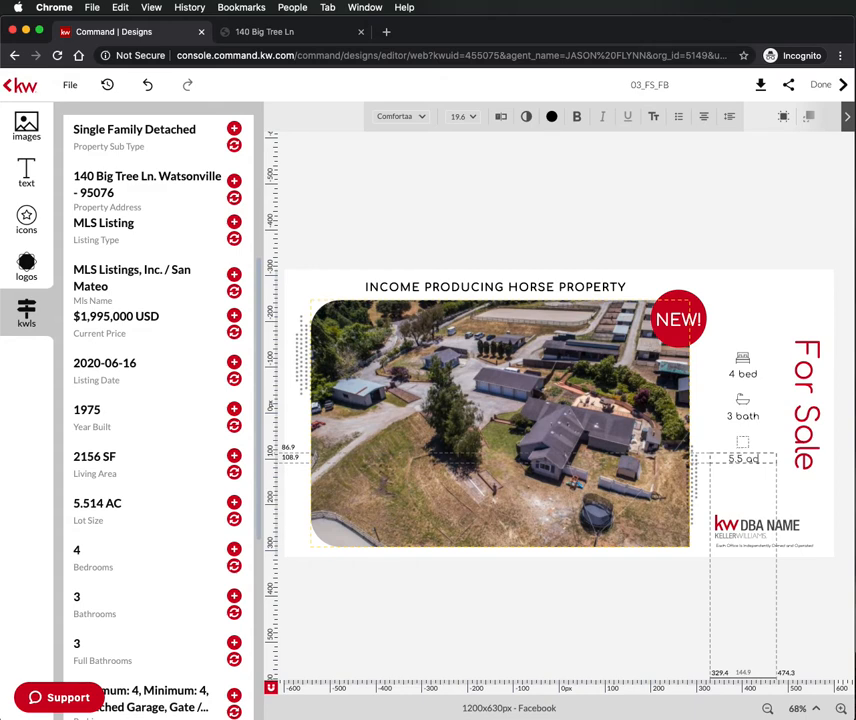
{"action": "left_click", "coordinate": [748, 526]}
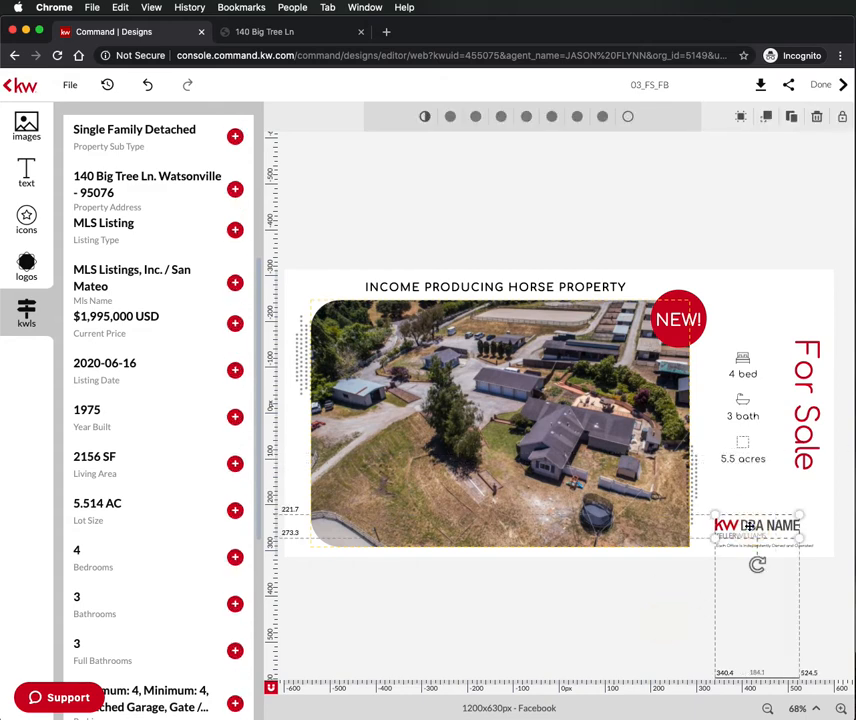
- Replace the DBA NAME logo with the KW Santa Cruz logo and settle it bottom-right
{"action": "left_click", "coordinate": [28, 266]}
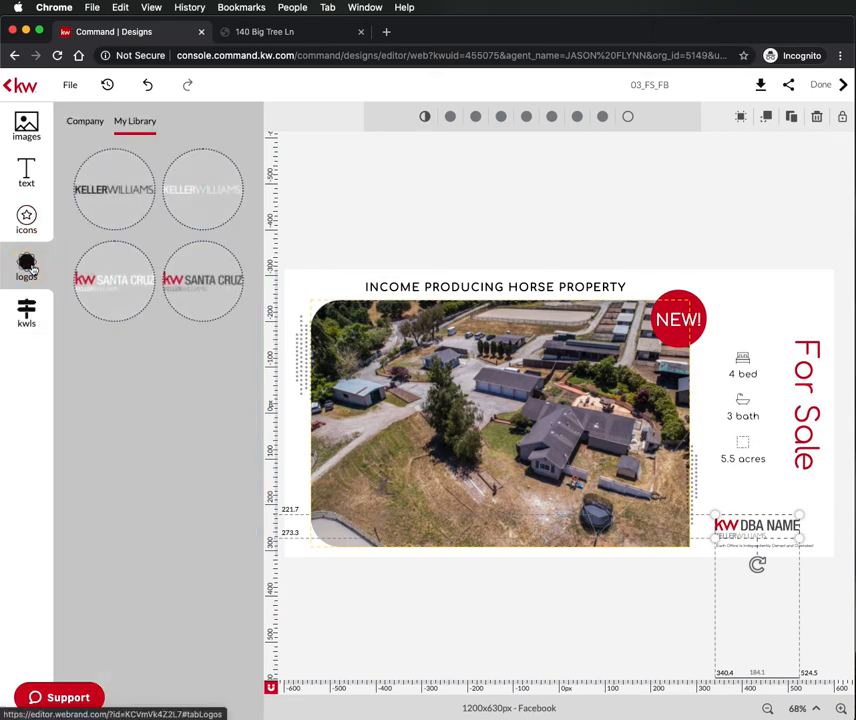
{"action": "mouse_move", "coordinate": [216, 285]}
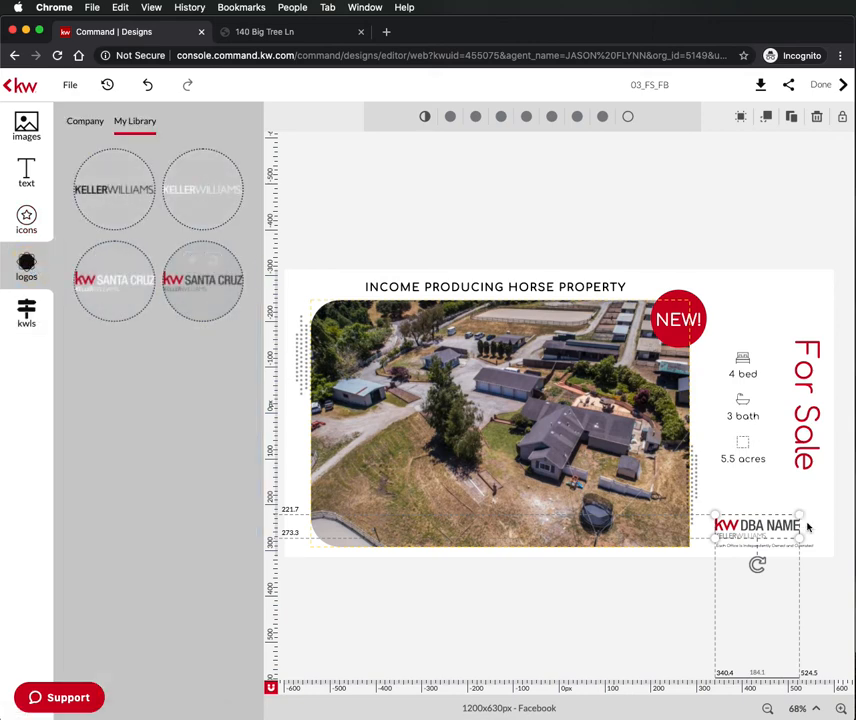
{"action": "left_click", "coordinate": [214, 264]}
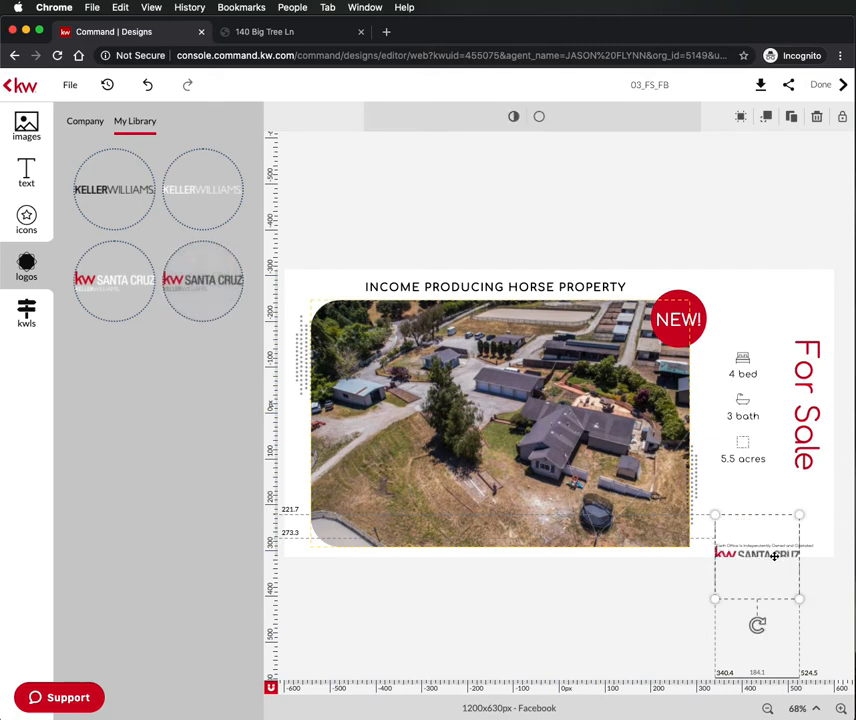
{"action": "mouse_move", "coordinate": [808, 570]}
{"action": "left_mouse_down"}
{"action": "mouse_move", "coordinate": [810, 558]}
{"action": "mouse_move", "coordinate": [776, 520]}
{"action": "mouse_move", "coordinate": [776, 527]}
{"action": "left_mouse_up"}
{"action": "left_click", "coordinate": [619, 642]}
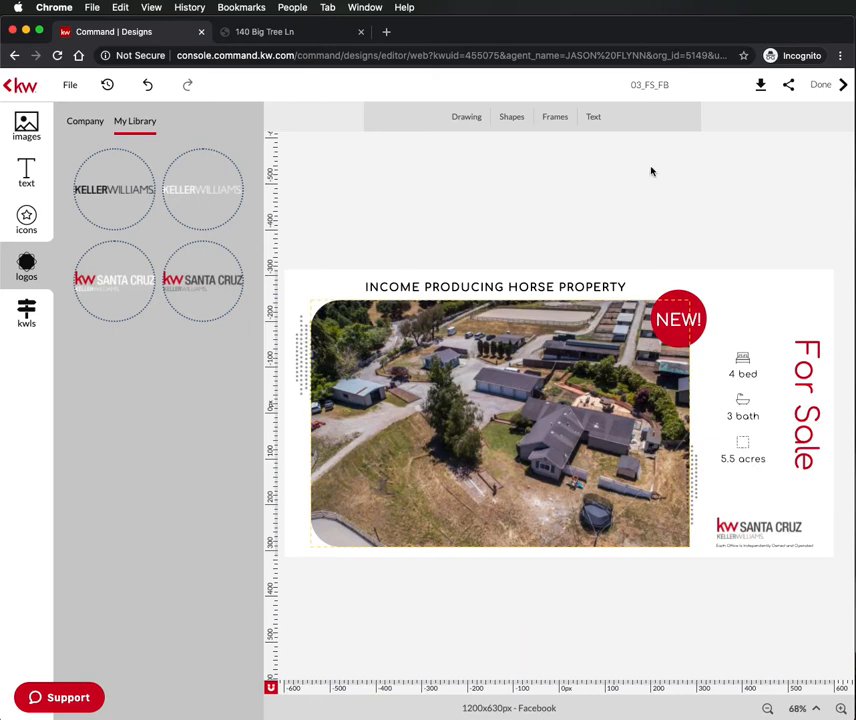
- Rename the design 'Big Tree Ad' and save it when leaving the editor
{"action": "double_click", "coordinate": [650, 84]}
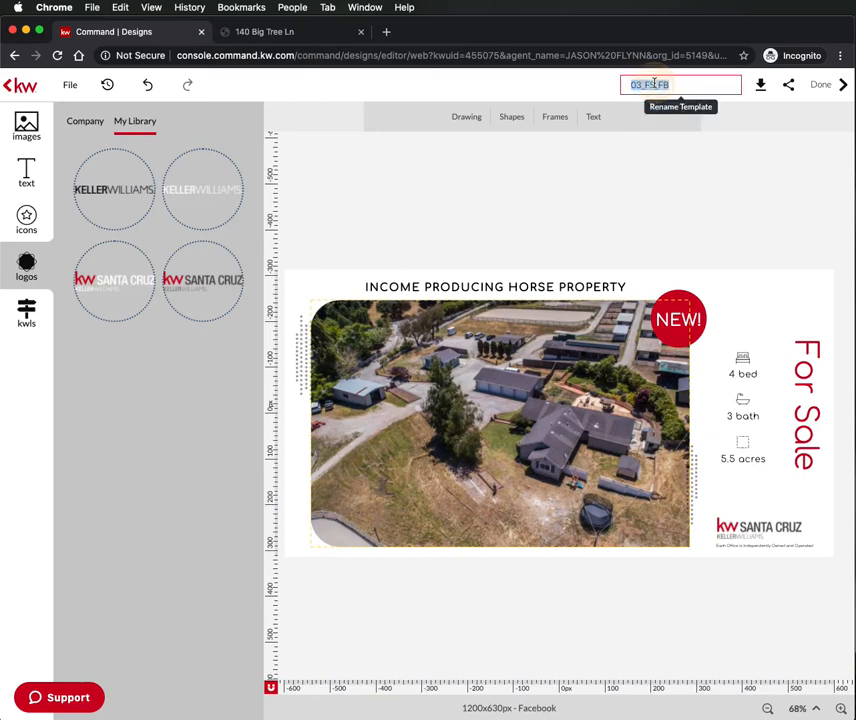
{"action": "type", "text": "Big Tree Ad"}
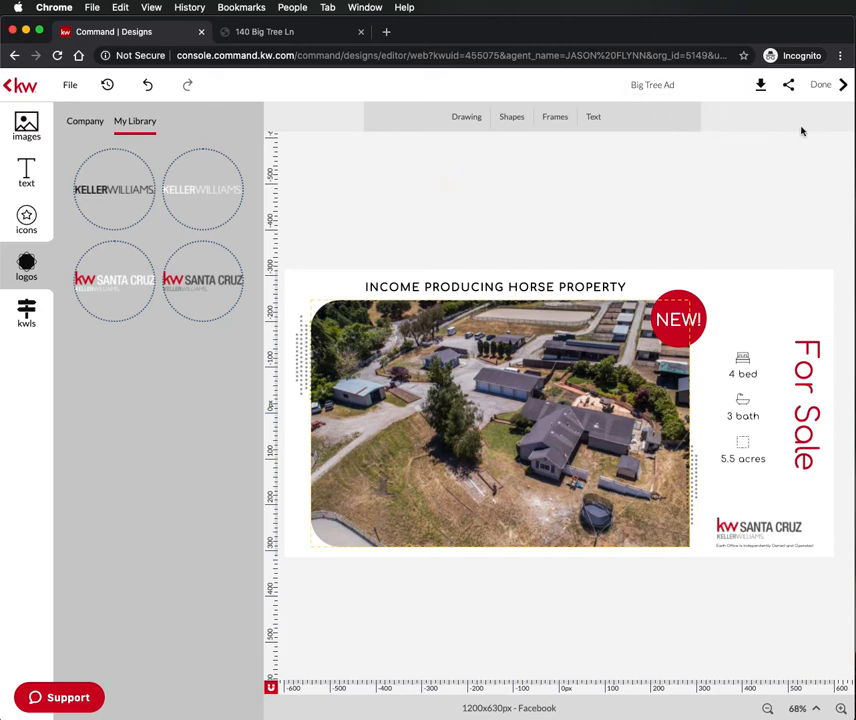
{"action": "left_click", "coordinate": [829, 85]}
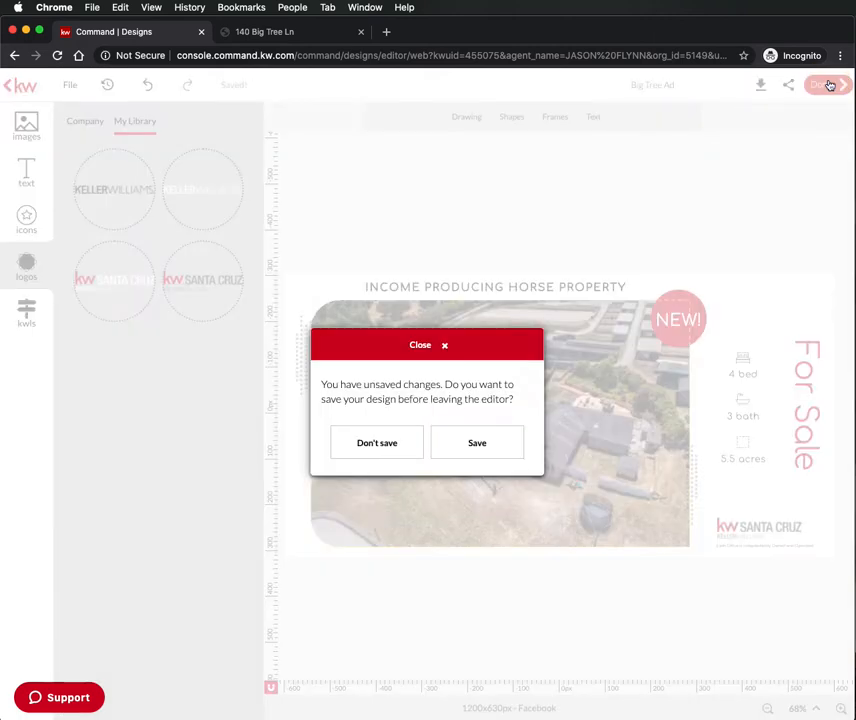
{"action": "left_click", "coordinate": [463, 446]}
{"action": "key", "text": "super+Tab"}
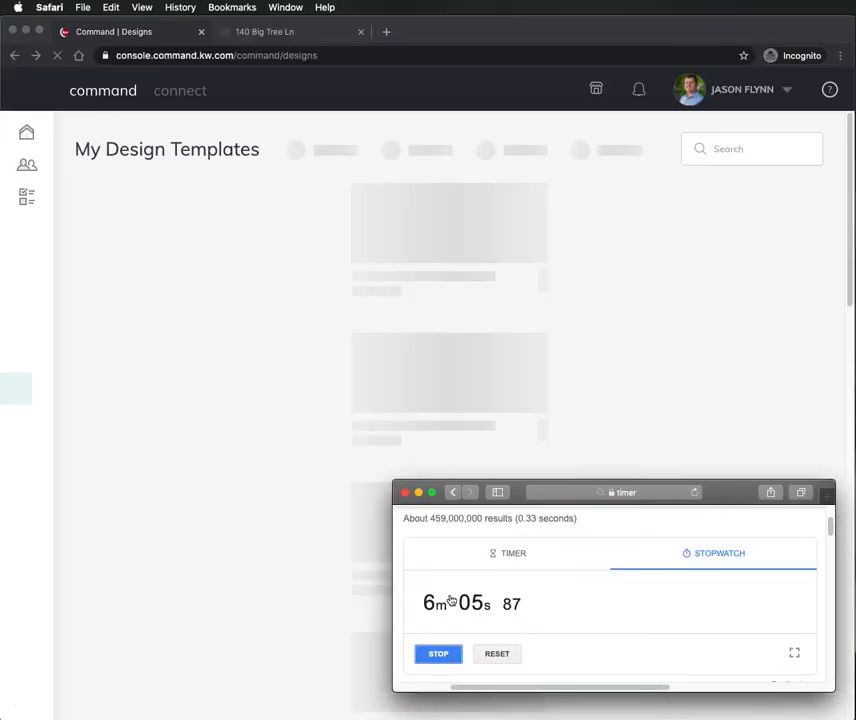
{"action": "key", "text": "super+Tab"}
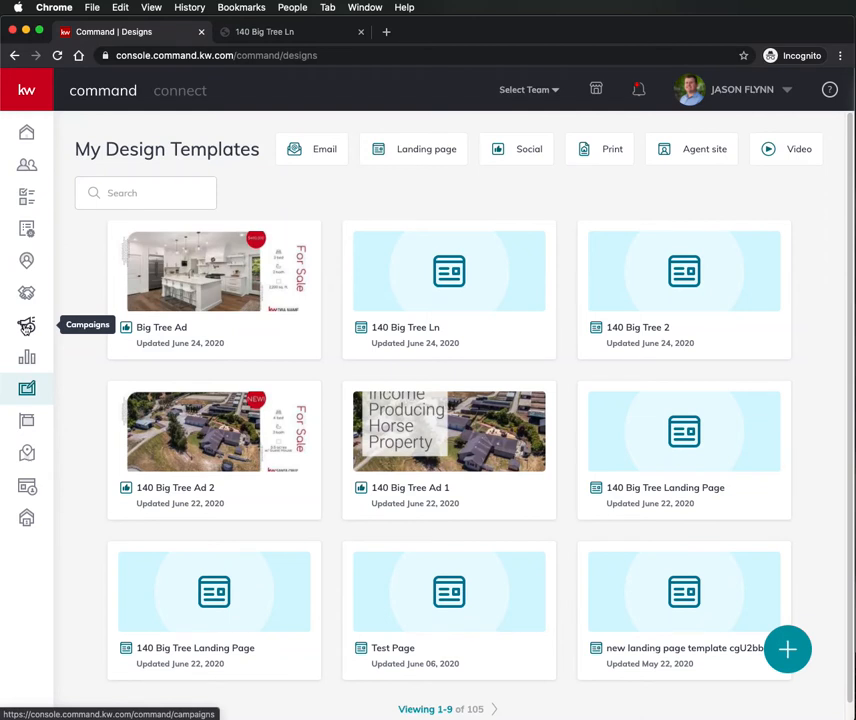
{"action": "left_click", "coordinate": [26, 325]}
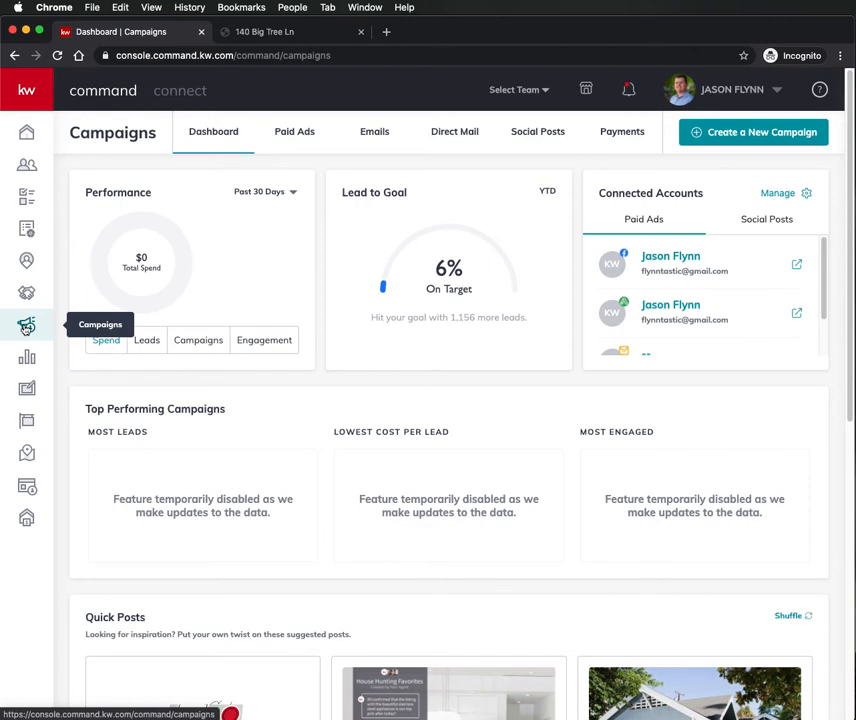
{"action": "left_click", "coordinate": [785, 133]}
{"action": "left_click", "coordinate": [316, 355]}
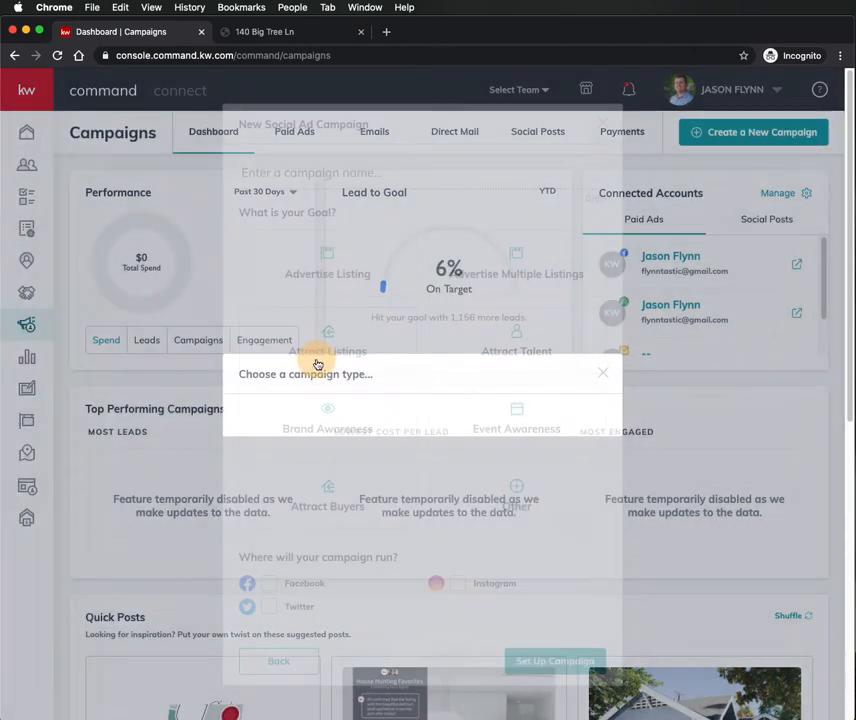
{"action": "left_click", "coordinate": [306, 176]}
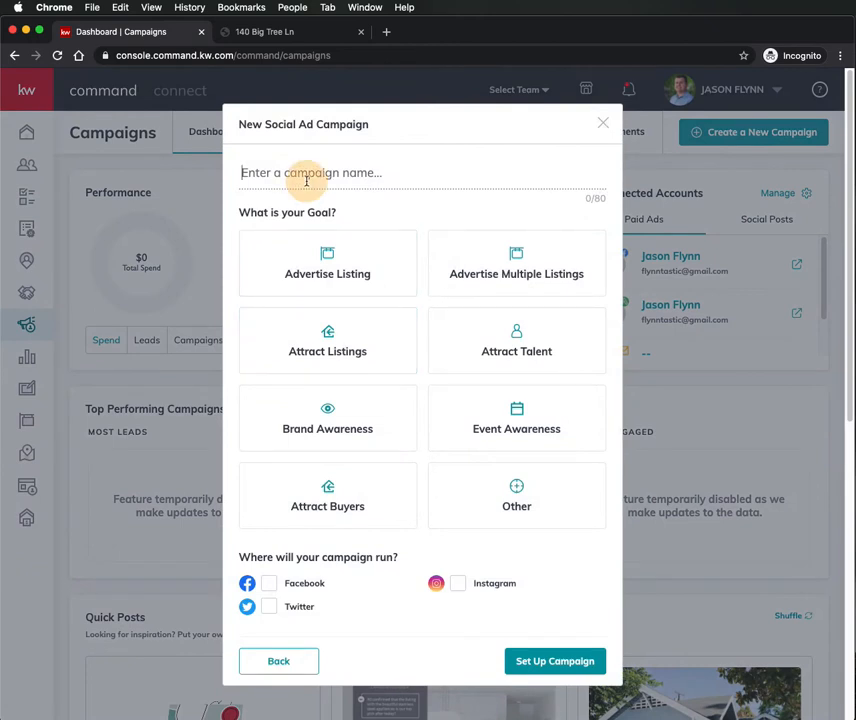
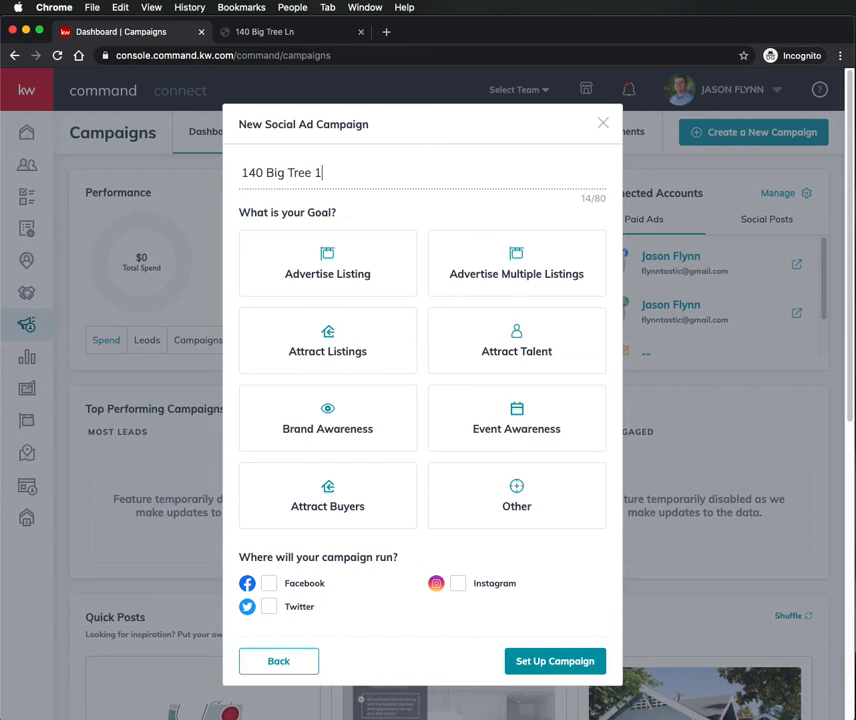
{"action": "left_click", "coordinate": [416, 213]}
{"action": "left_click", "coordinate": [328, 495]}
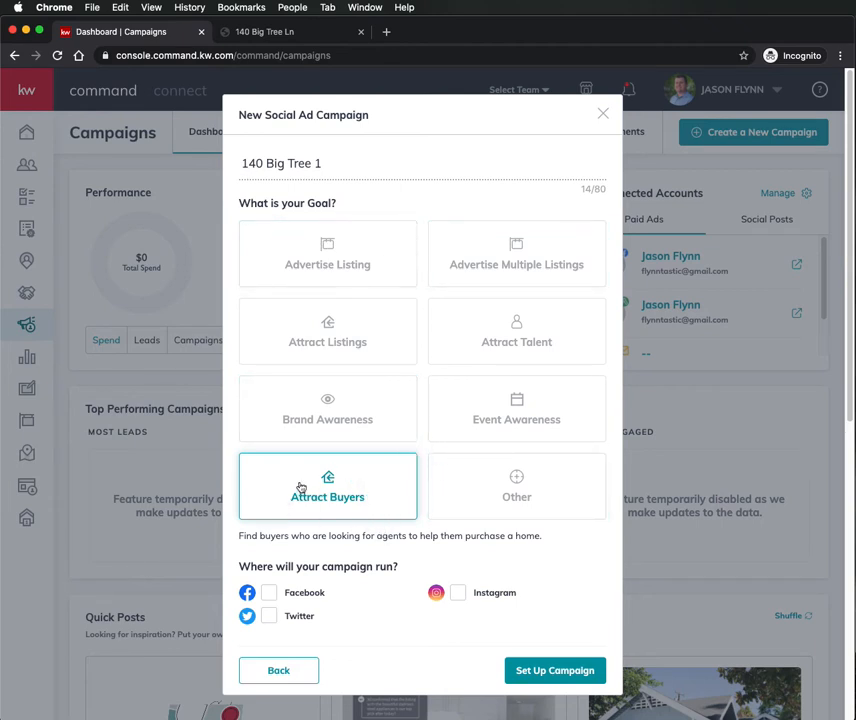
{"action": "left_click", "coordinate": [268, 596]}
{"action": "left_click", "coordinate": [543, 672]}
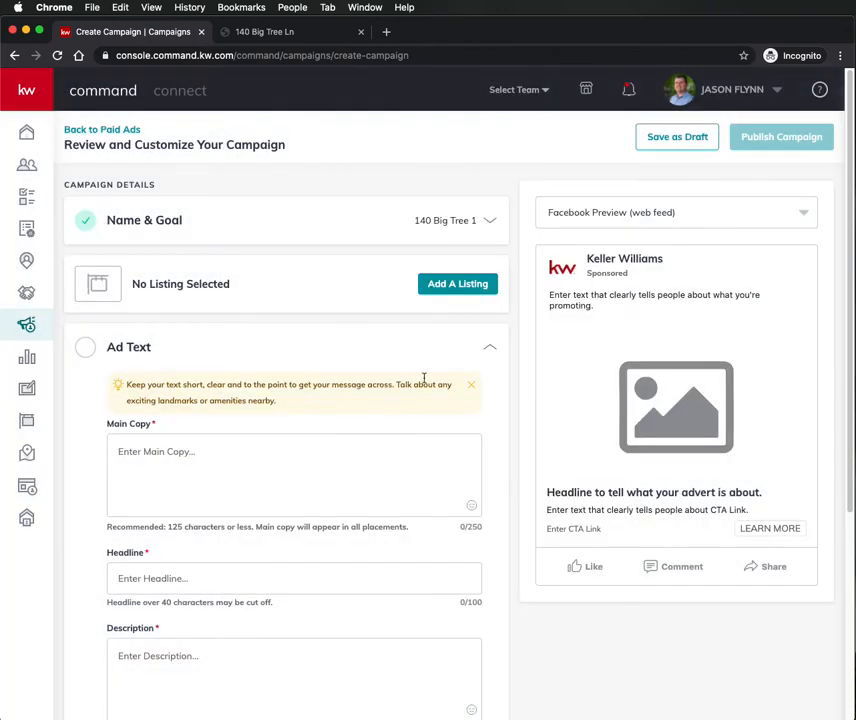
- Set the Facebook Ad page to Keller Williams Realty with a site or landing page destination
{"action": "scroll", "coordinate": [182, 292], "scroll_direction": "down", "scroll_amount": 3}
{"action": "scroll", "coordinate": [184, 292], "scroll_direction": "up", "scroll_amount": 3}
{"action": "scroll", "coordinate": [92, 365], "scroll_direction": "down", "scroll_amount": 8}
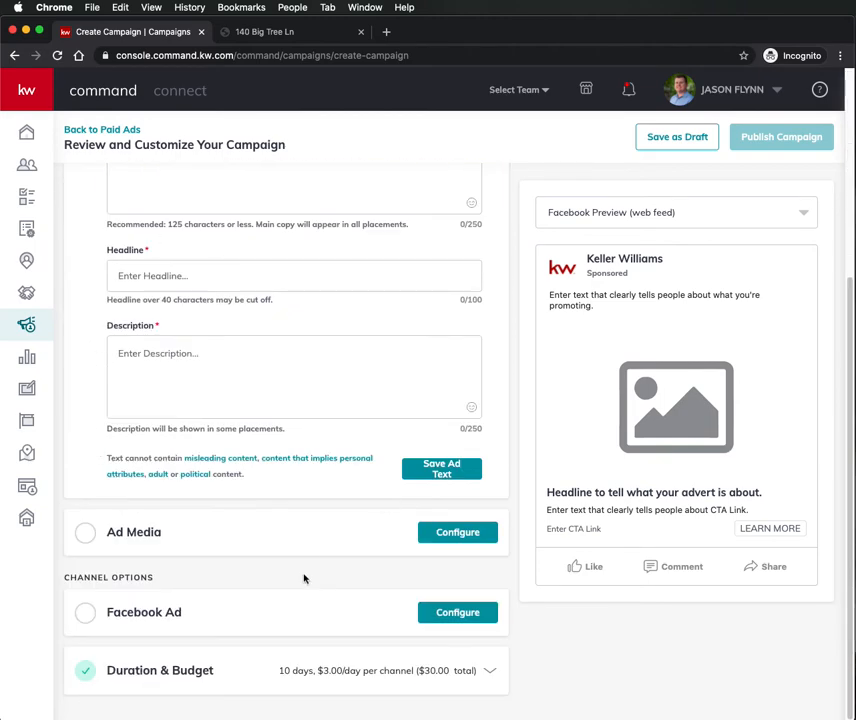
{"action": "left_click", "coordinate": [161, 619]}
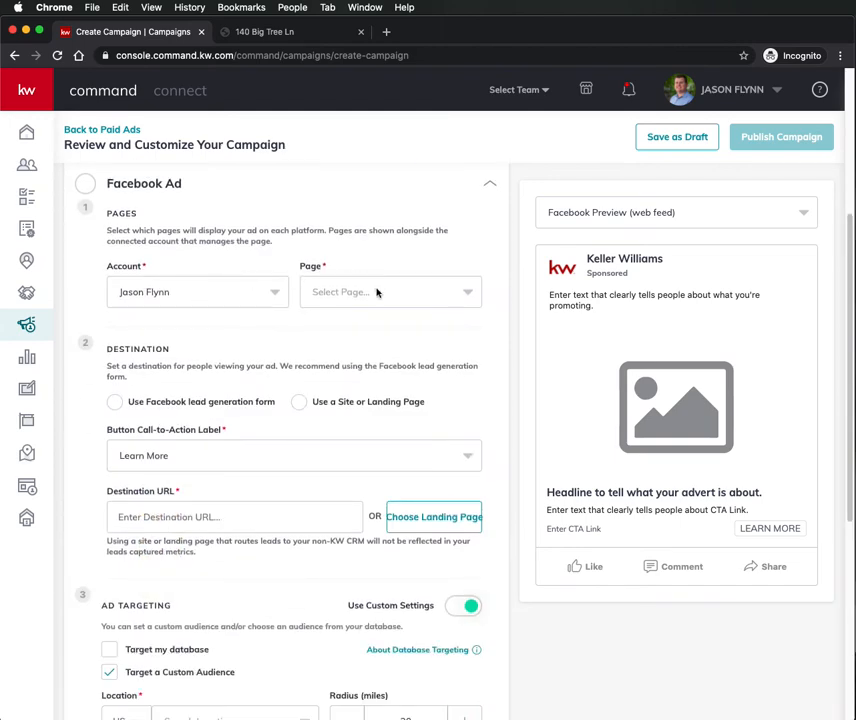
{"action": "left_click", "coordinate": [376, 292]}
{"action": "left_click", "coordinate": [379, 330]}
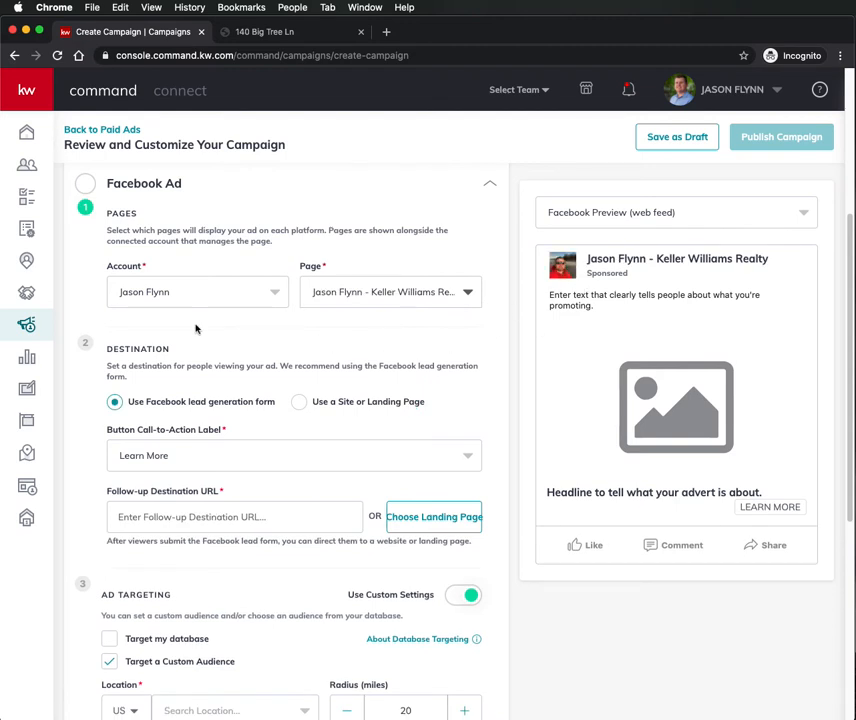
{"action": "scroll", "coordinate": [194, 327], "scroll_direction": "down", "scroll_amount": 2}
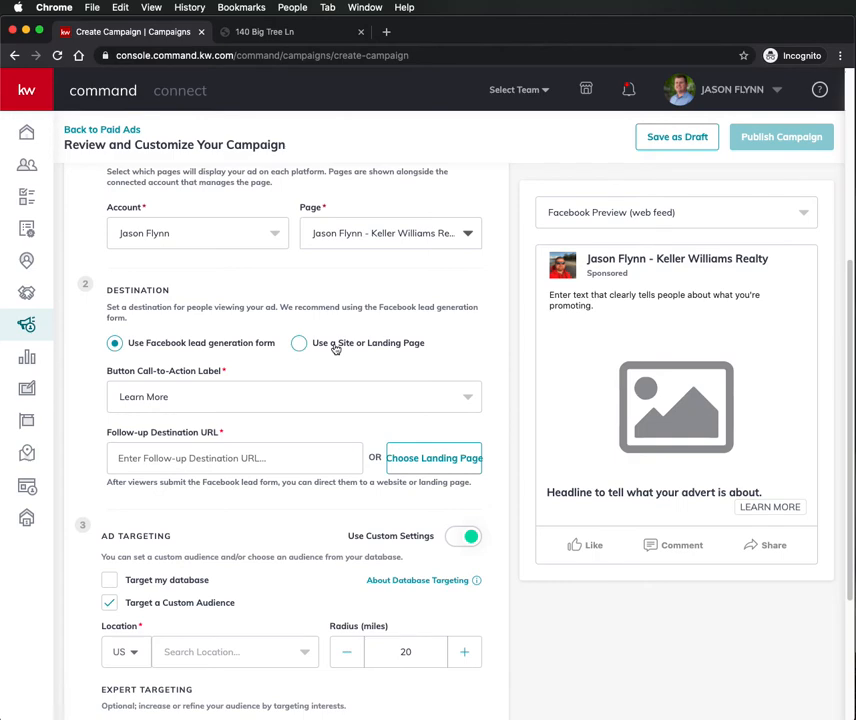
{"action": "left_click", "coordinate": [336, 346]}
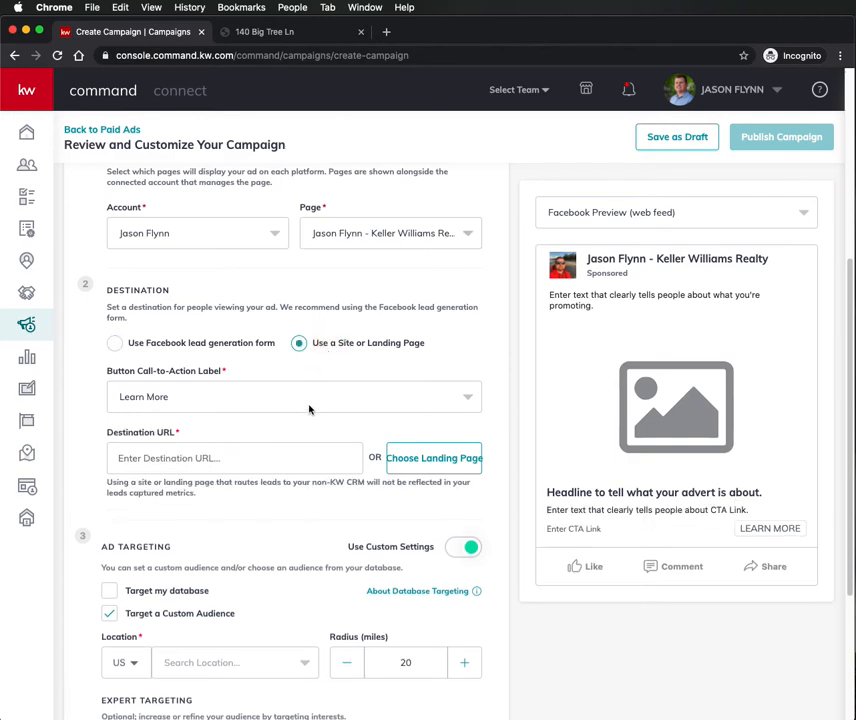
{"action": "left_click", "coordinate": [418, 462]}
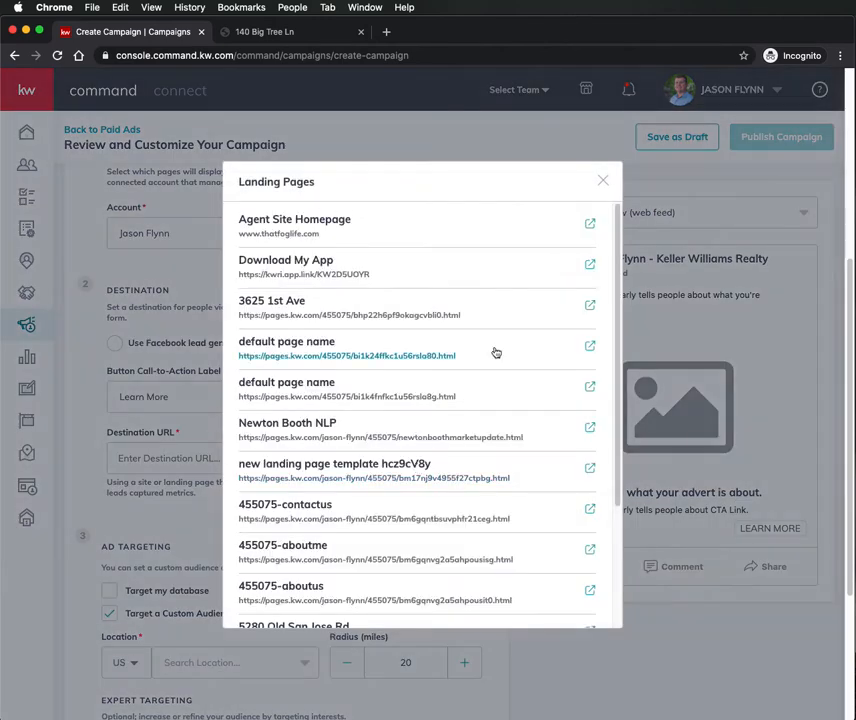
{"action": "left_click", "coordinate": [605, 181]}
{"action": "left_click", "coordinate": [179, 349]}
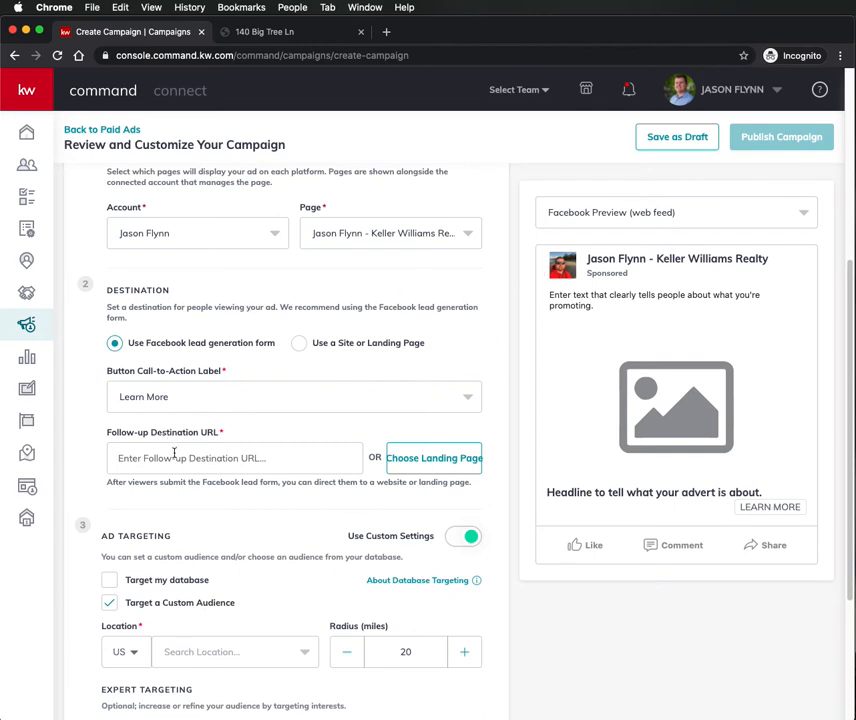
{"action": "left_click", "coordinate": [409, 466]}
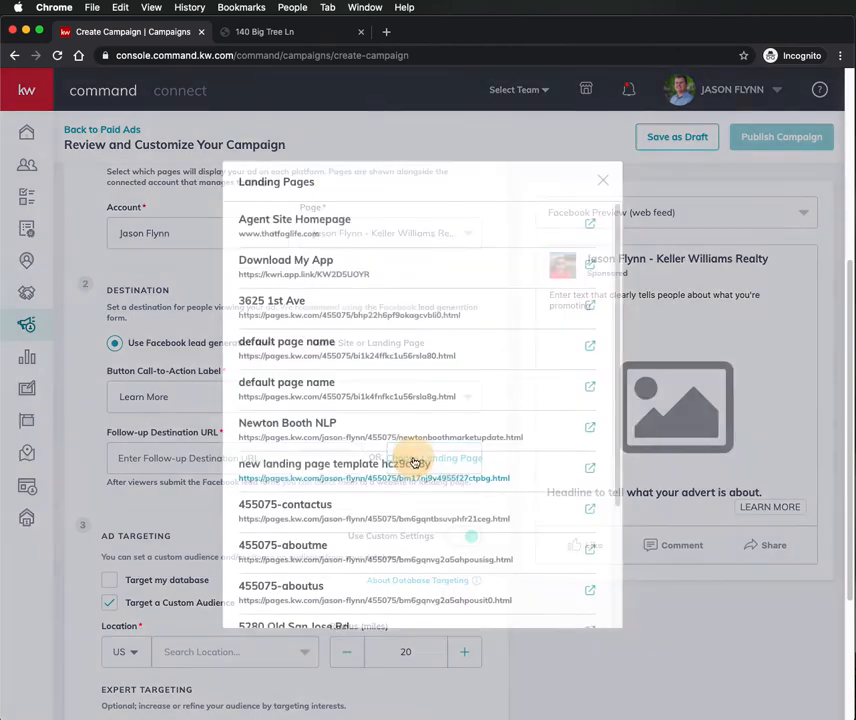
{"action": "scroll", "coordinate": [414, 395], "scroll_direction": "down", "scroll_amount": 2}
{"action": "scroll", "coordinate": [416, 394], "scroll_direction": "down", "scroll_amount": 2}
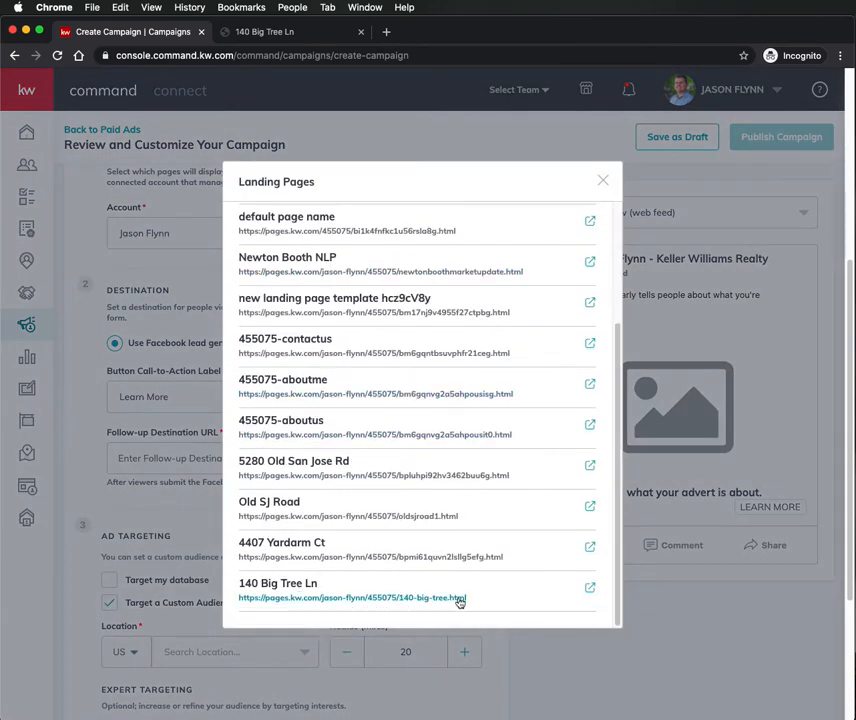
{"action": "left_click", "coordinate": [455, 601]}
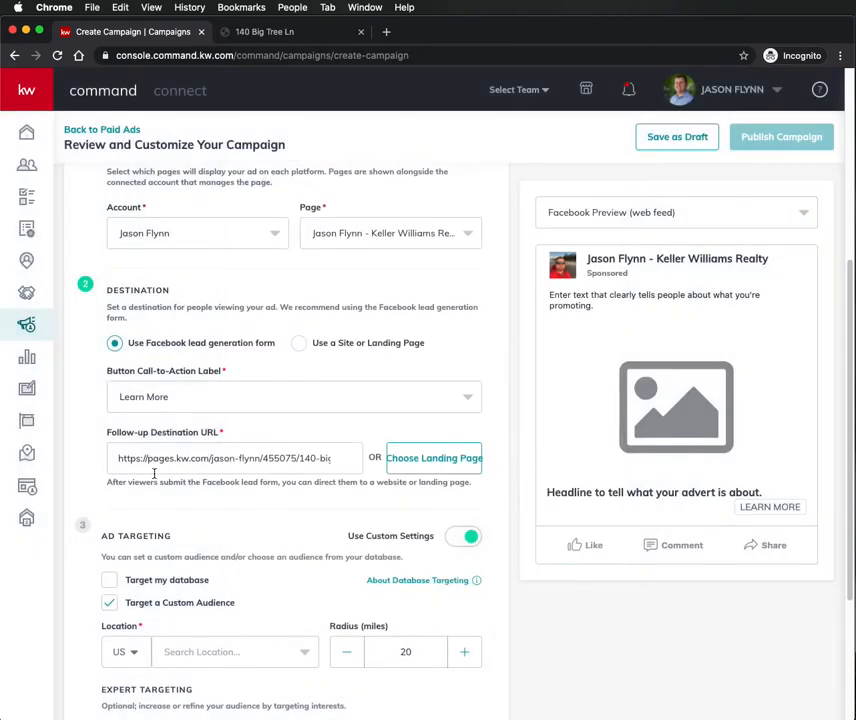
{"action": "left_click_drag", "start_coordinate": [127, 458], "coordinate": [346, 459]}
{"action": "left_click", "coordinate": [299, 505]}
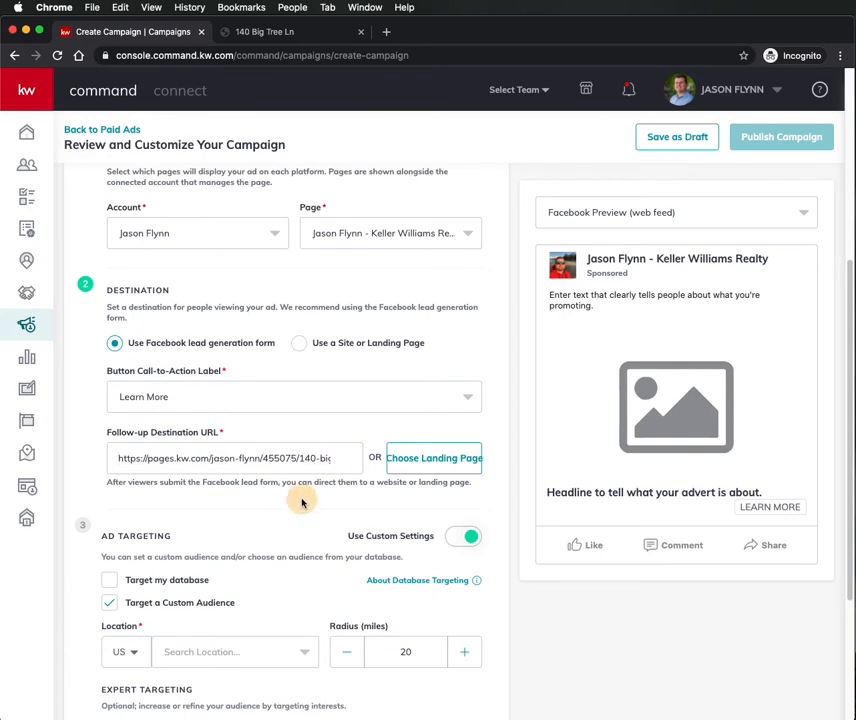
{"action": "scroll", "coordinate": [226, 448], "scroll_direction": "down", "scroll_amount": 2}
{"action": "scroll", "coordinate": [231, 500], "scroll_direction": "up", "scroll_amount": 4}
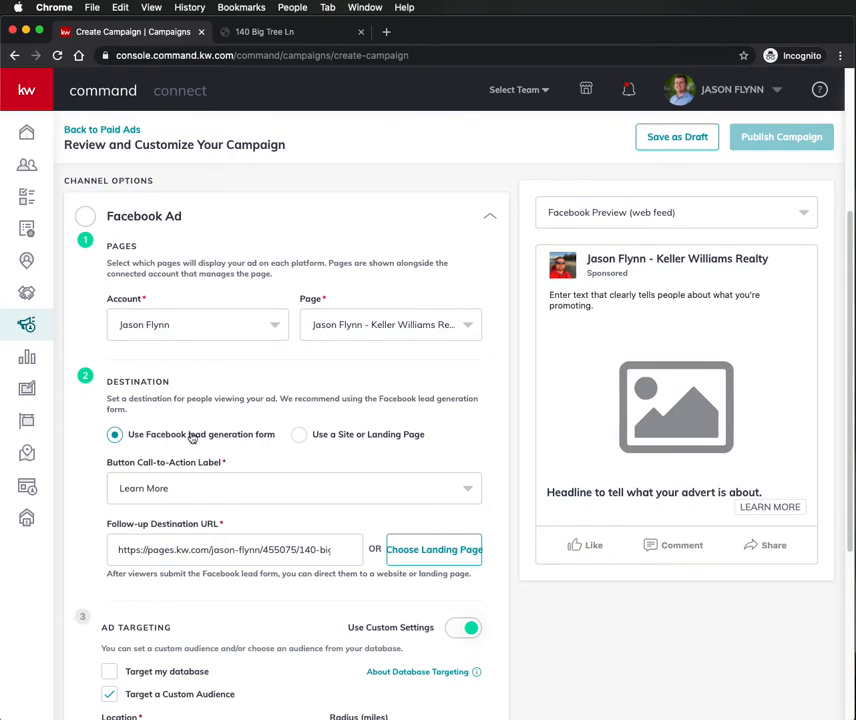
{"action": "scroll", "coordinate": [181, 425], "scroll_direction": "up", "scroll_amount": 5}
{"action": "scroll", "coordinate": [200, 434], "scroll_direction": "down", "scroll_amount": 4}
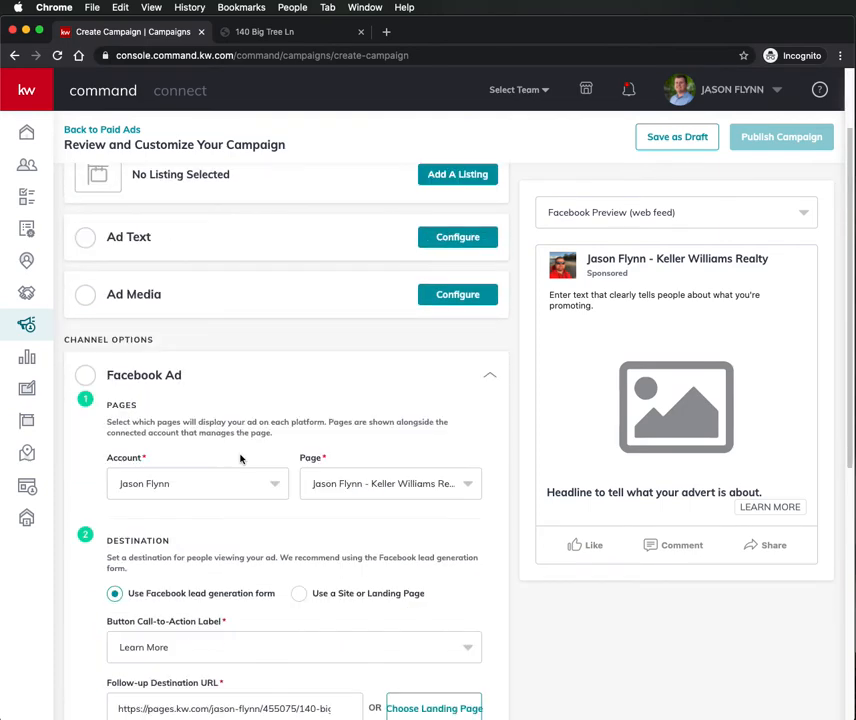
{"action": "scroll", "coordinate": [238, 517], "scroll_direction": "down", "scroll_amount": 7}
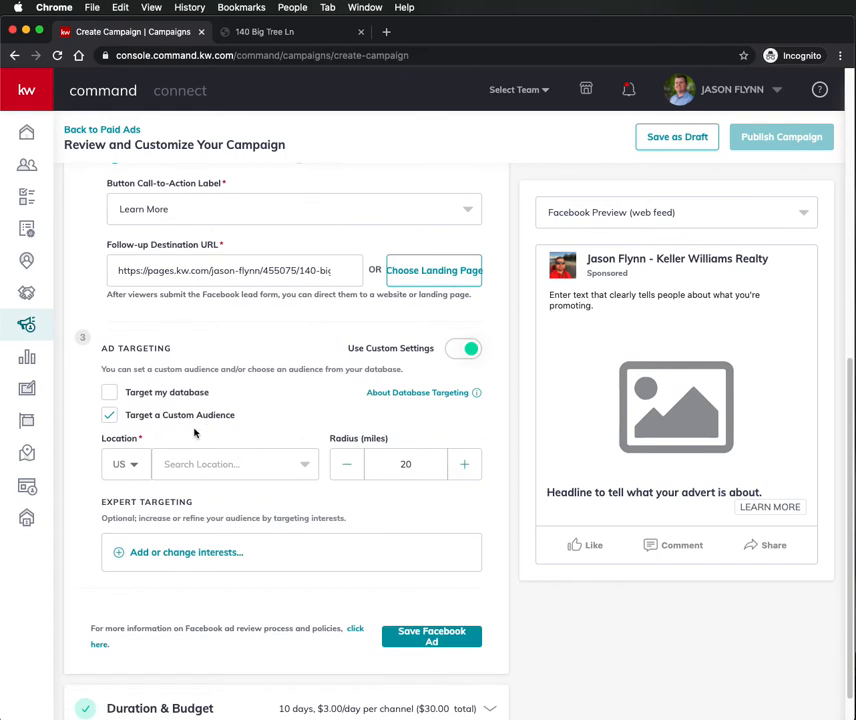
- Target Watsonville, California within a 30-mile radius and save the Facebook Ad
{"action": "left_click", "coordinate": [200, 465]}
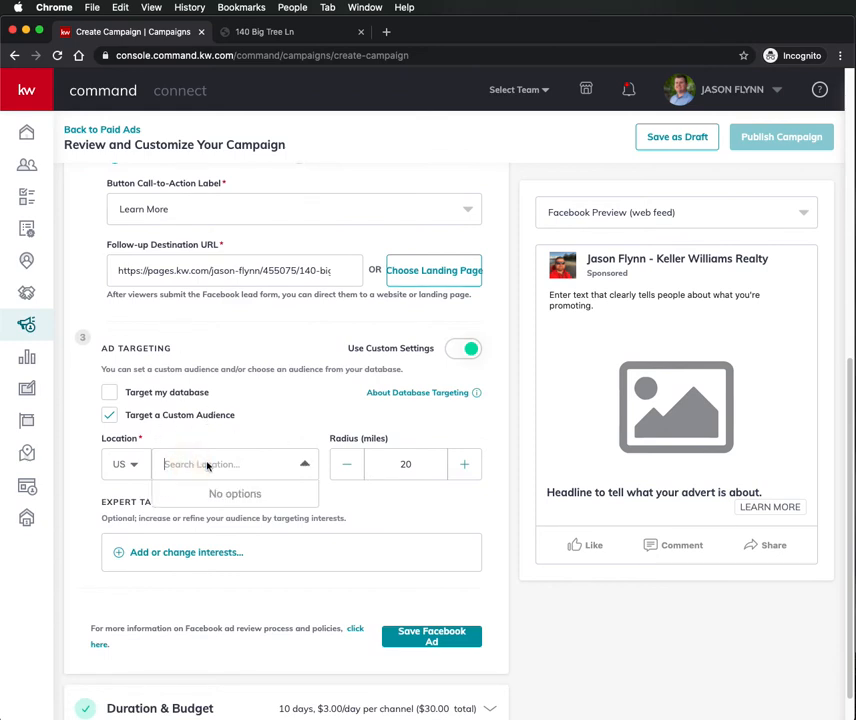
{"action": "type", "text": "watsonville"}
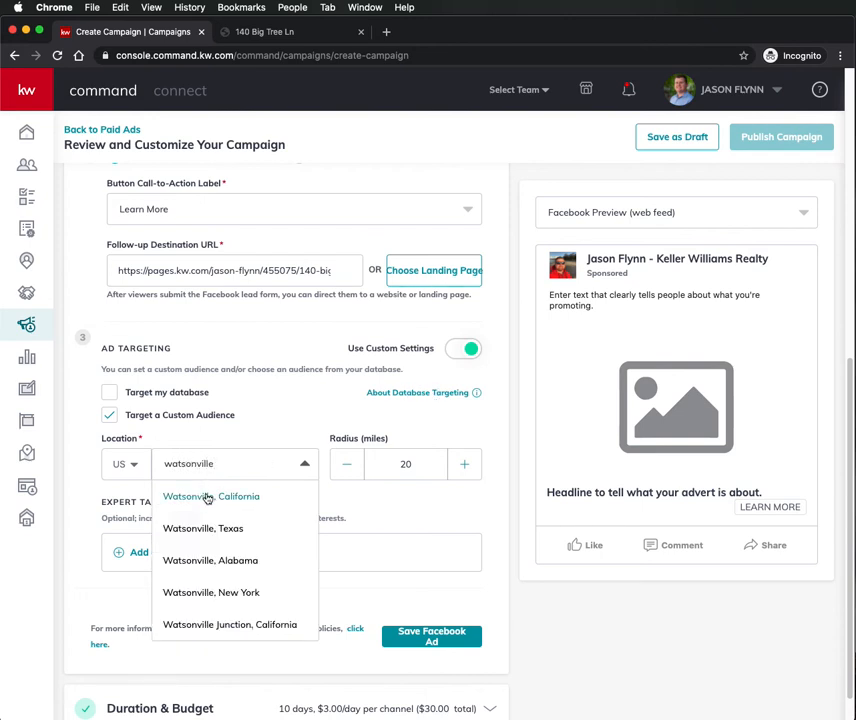
{"action": "left_click", "coordinate": [178, 496]}
{"action": "left_click", "coordinate": [466, 466]}
{"action": "left_click", "coordinate": [466, 467]}
{"action": "left_click", "coordinate": [466, 467]}
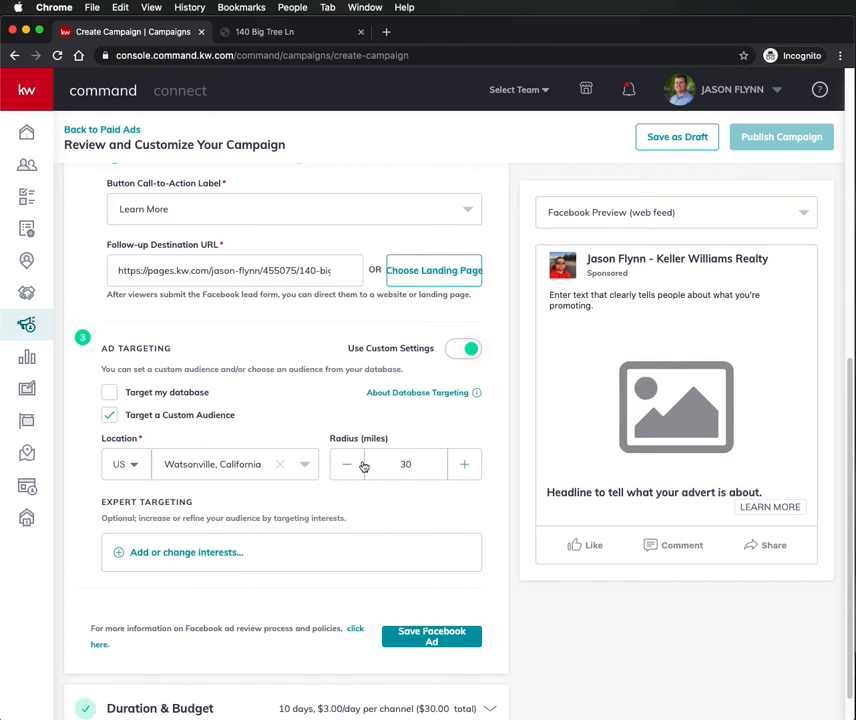
{"action": "scroll", "coordinate": [277, 464], "scroll_direction": "down", "scroll_amount": 2}
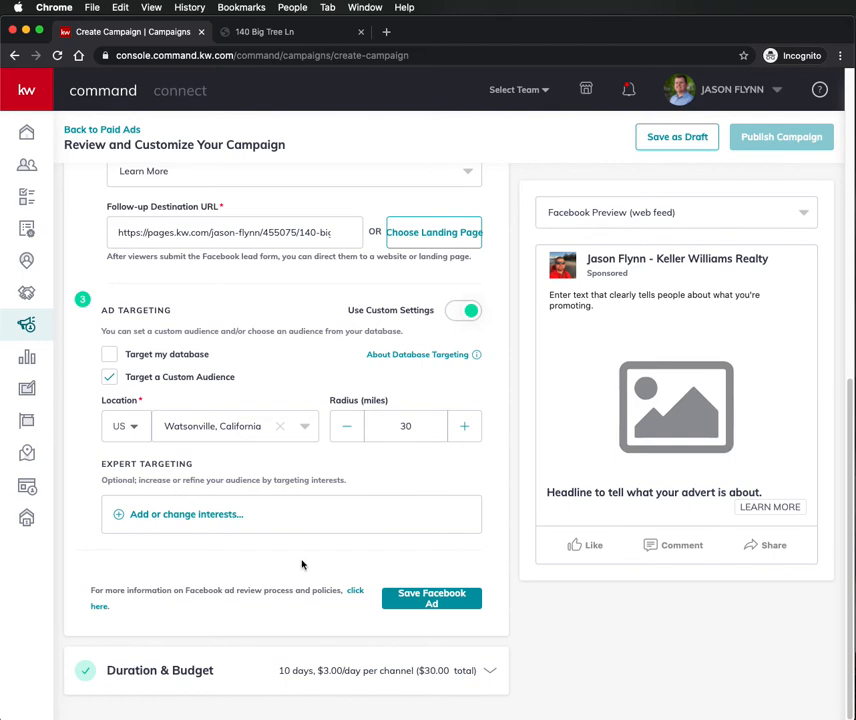
{"action": "left_click", "coordinate": [423, 597]}
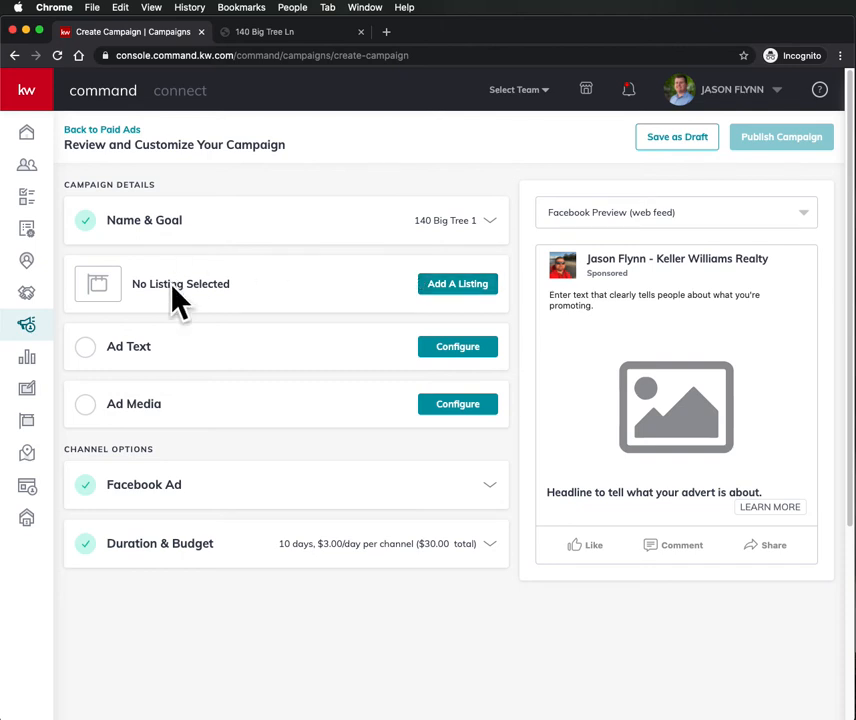
- Start the main copy with a horse emoji, 'For Sale! Income Producing Horse Property', and a boom emoji
{"action": "left_click", "coordinate": [435, 355]}
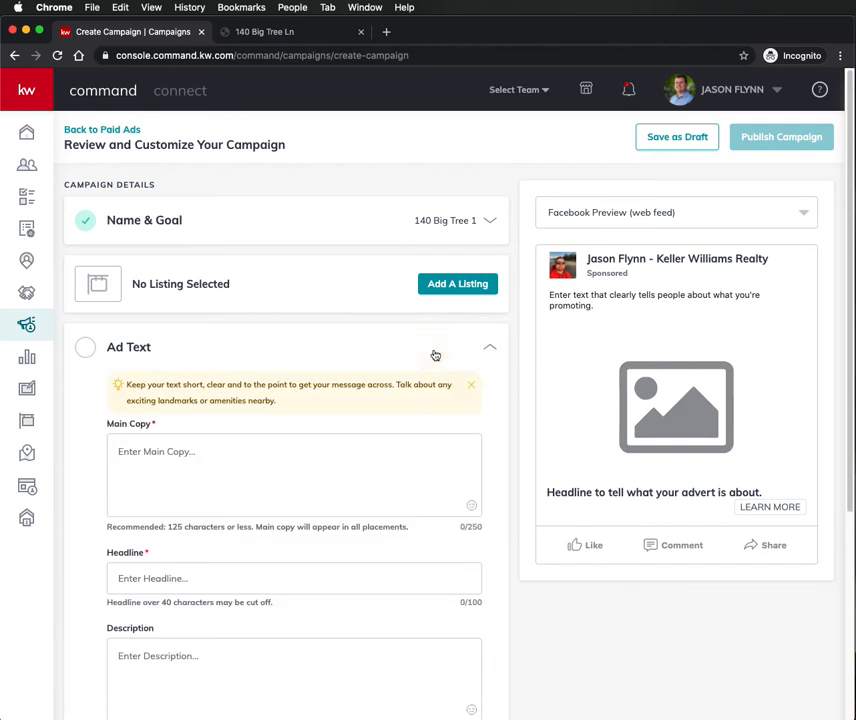
{"action": "left_click", "coordinate": [250, 477]}
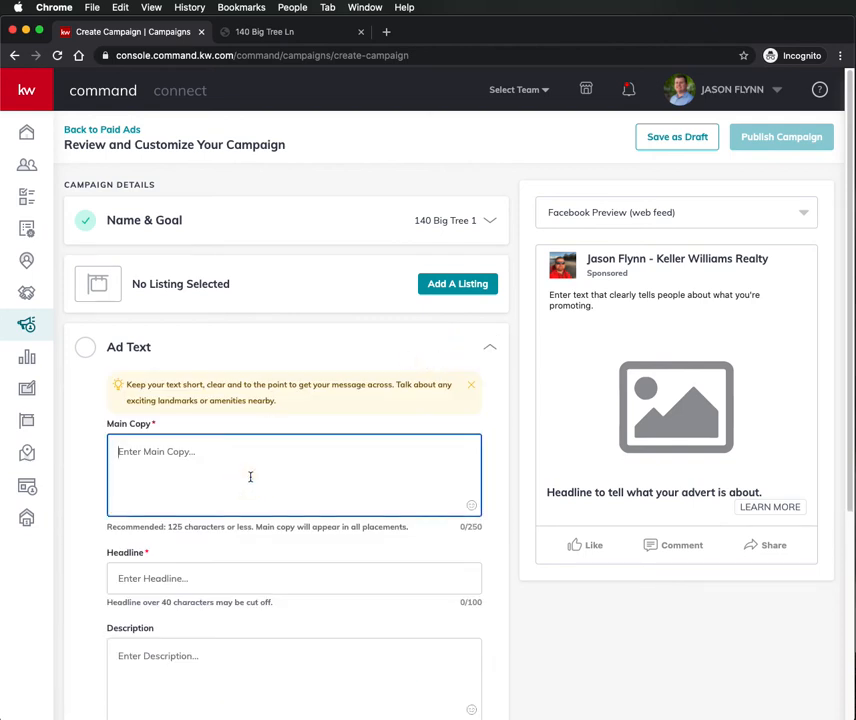
{"action": "type", "text": ":"}
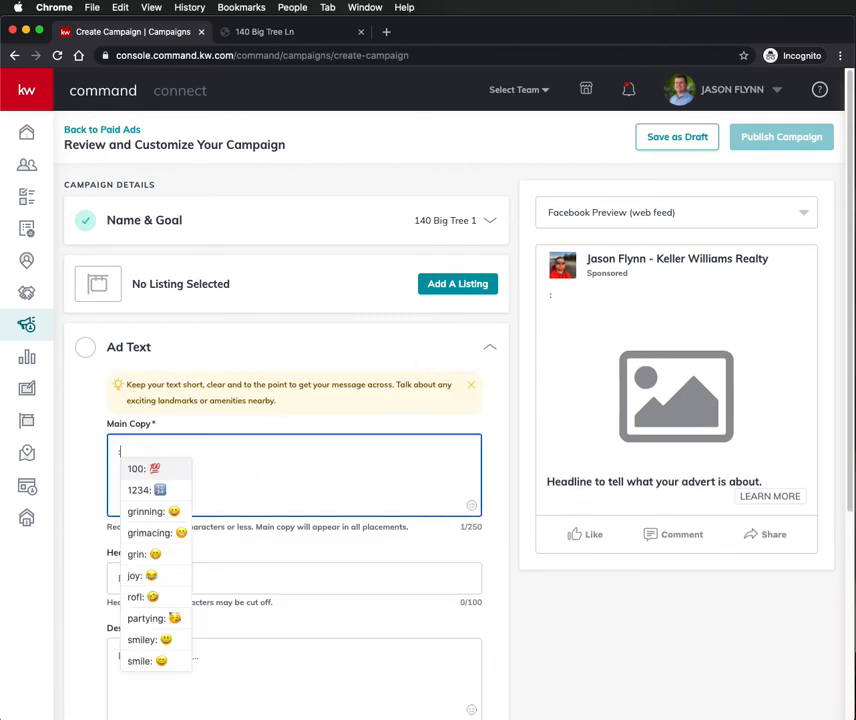
{"action": "type", "text": "horse"}
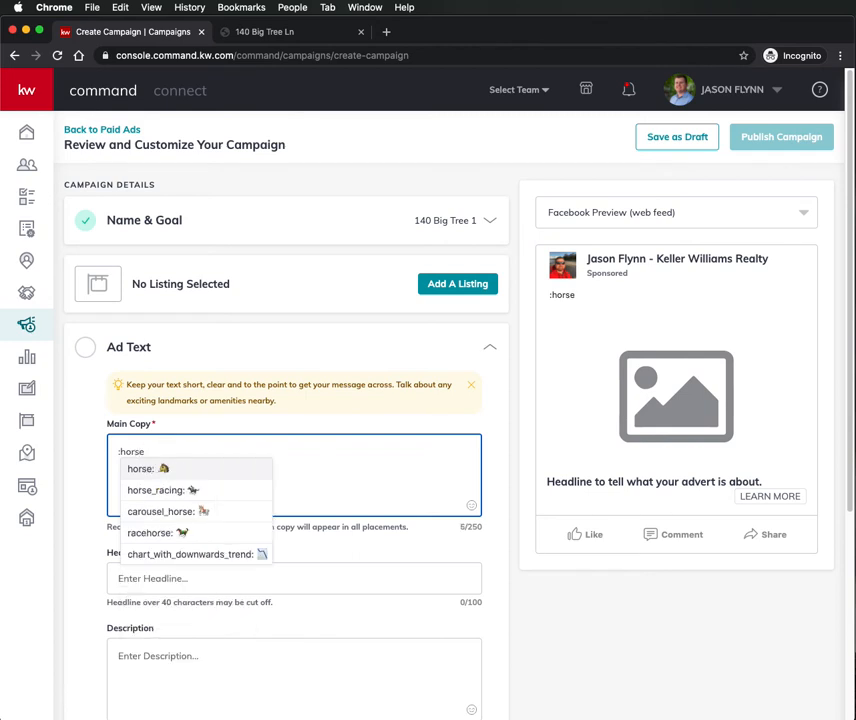
{"action": "left_click", "coordinate": [125, 467]}
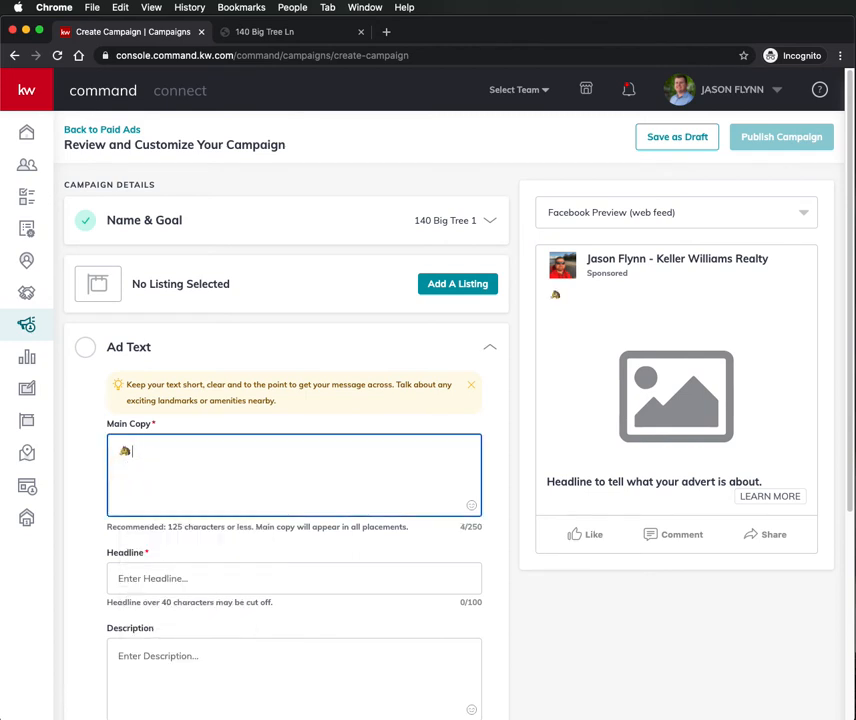
{"action": "type", "text": "For Sale! Income Produ"}
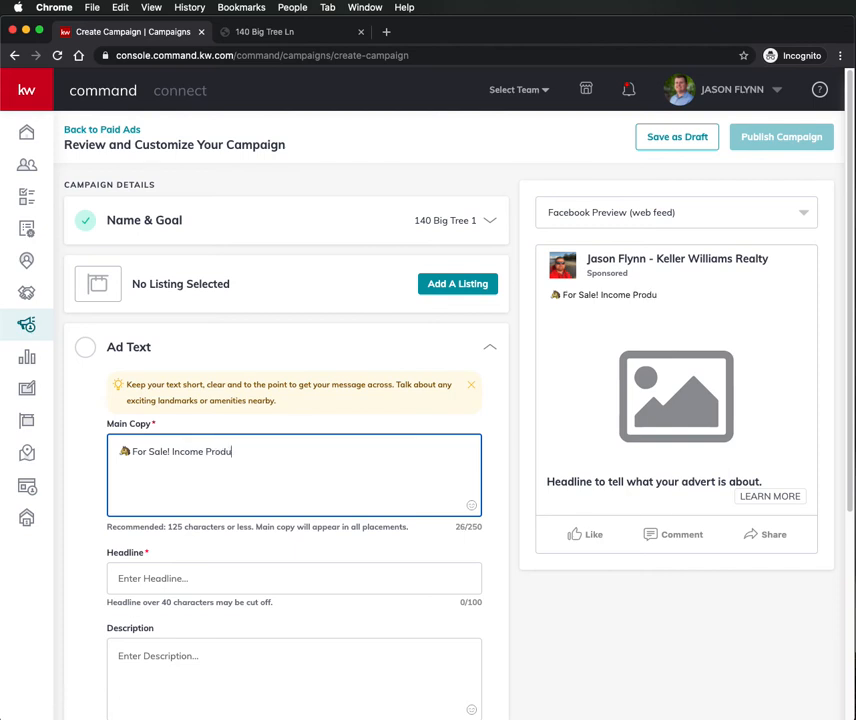
{"action": "type", "text": "cing Horse Property!"}
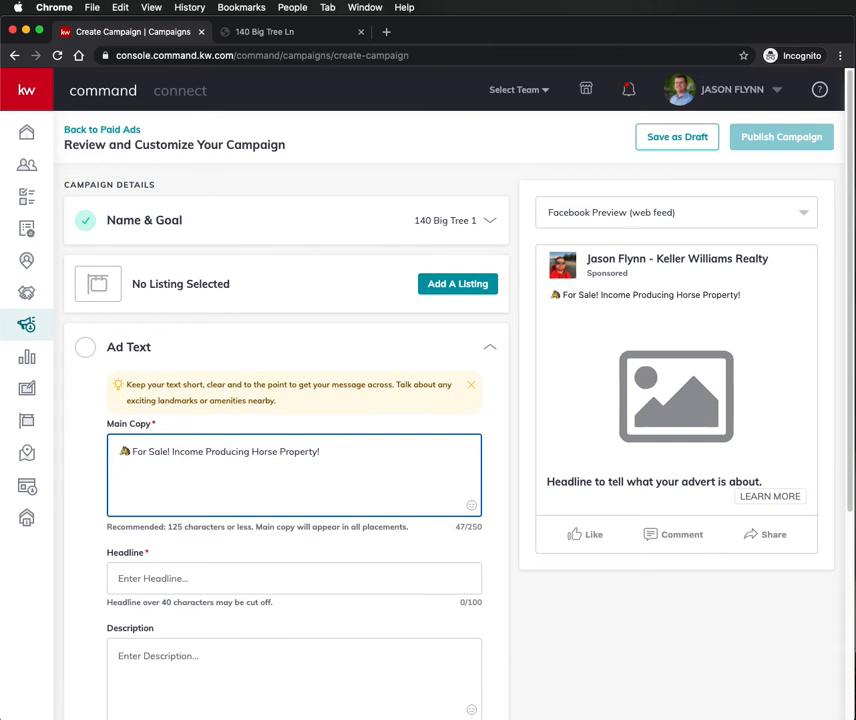
{"action": "type", "text": ":bang"}
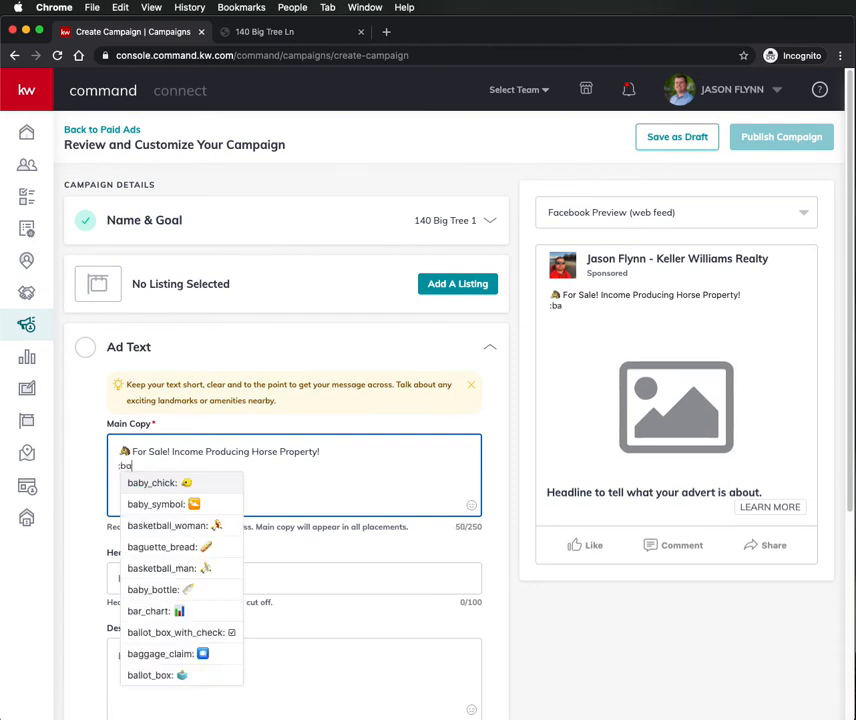
{"action": "key", "text": "BackSpace"}
{"action": "key", "text": "BackSpace"}
{"action": "key", "text": "BackSpace"}
{"action": "key", "text": "BackSpace"}
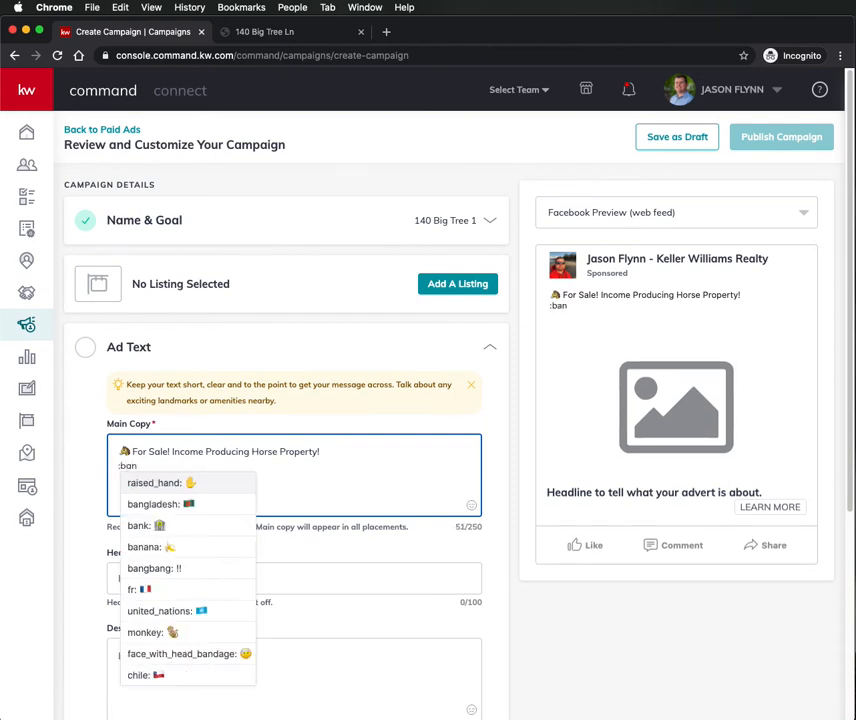
{"action": "type", "text": "boom"}
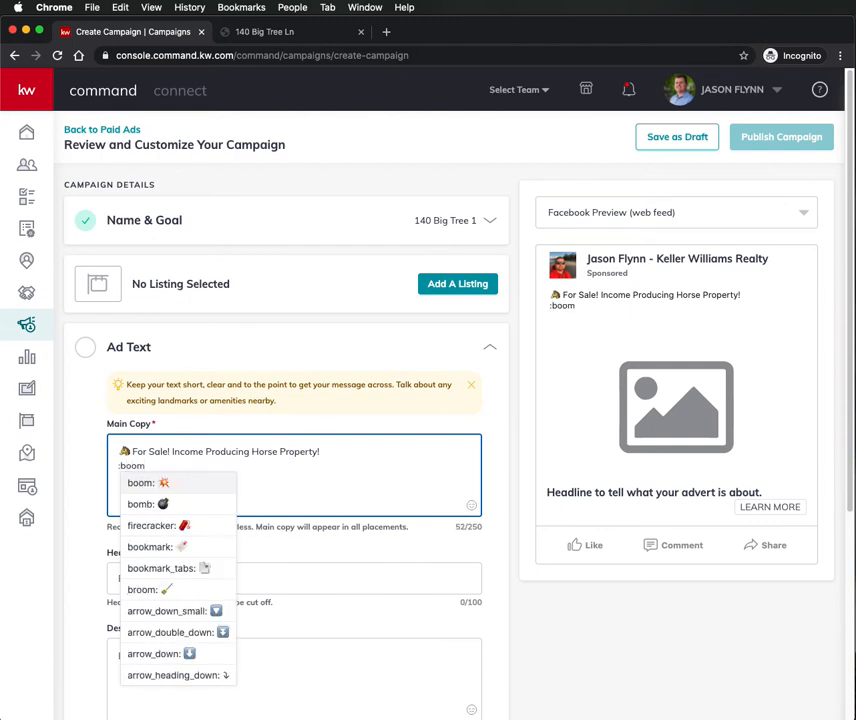
{"action": "left_click", "coordinate": [176, 484]}
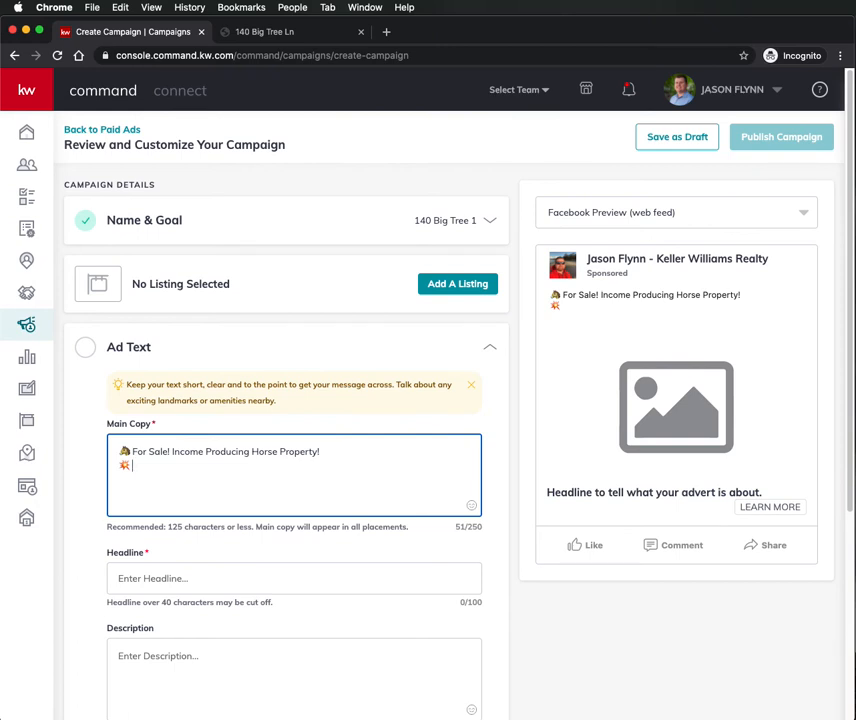
- Add '5.5 acre', 'Main House plus ADU', a camera-emoji Learn More line, and the agent's KW Santa Cruz listing credit
{"action": "type", "text": "5.5 acres /"}
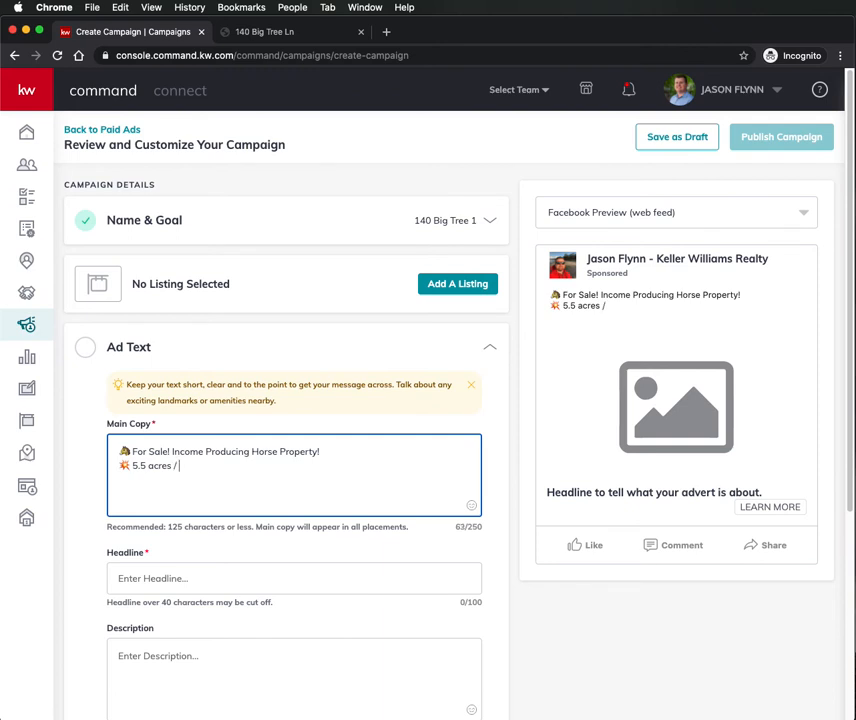
{"action": "type", "text": "Main House p"}
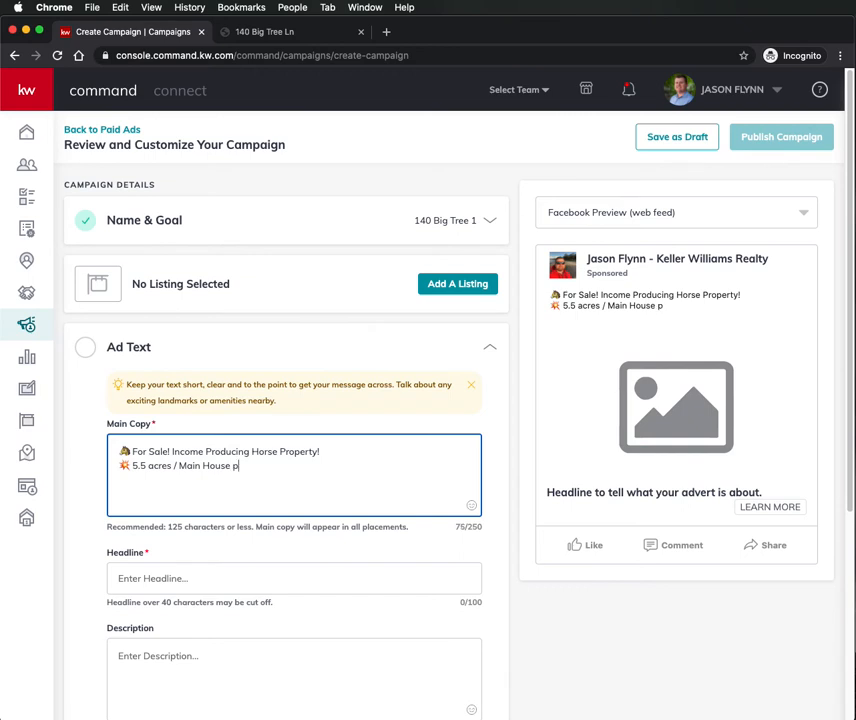
{"action": "type", "text": "lus ADU"}
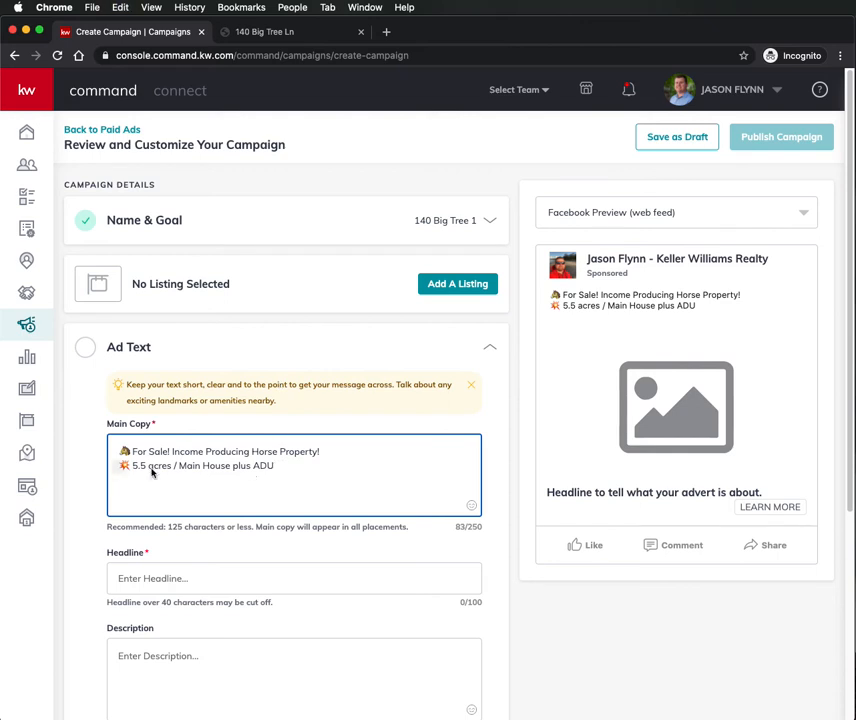
{"action": "key", "text": "ctrl+super+space"}
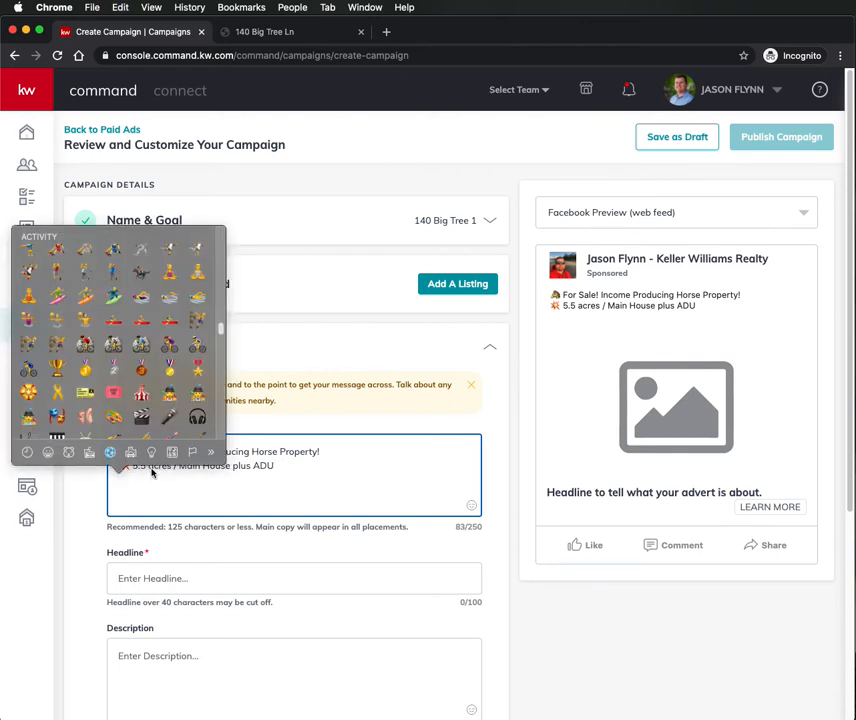
{"action": "left_click", "coordinate": [157, 485]}
{"action": "type", "text": ":"}
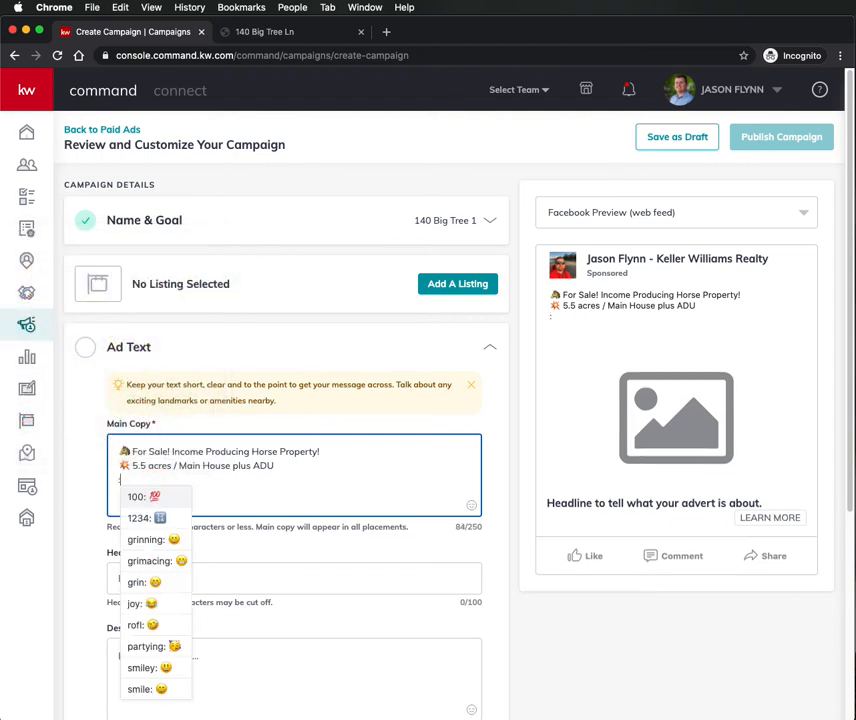
{"action": "type", "text": "camera"}
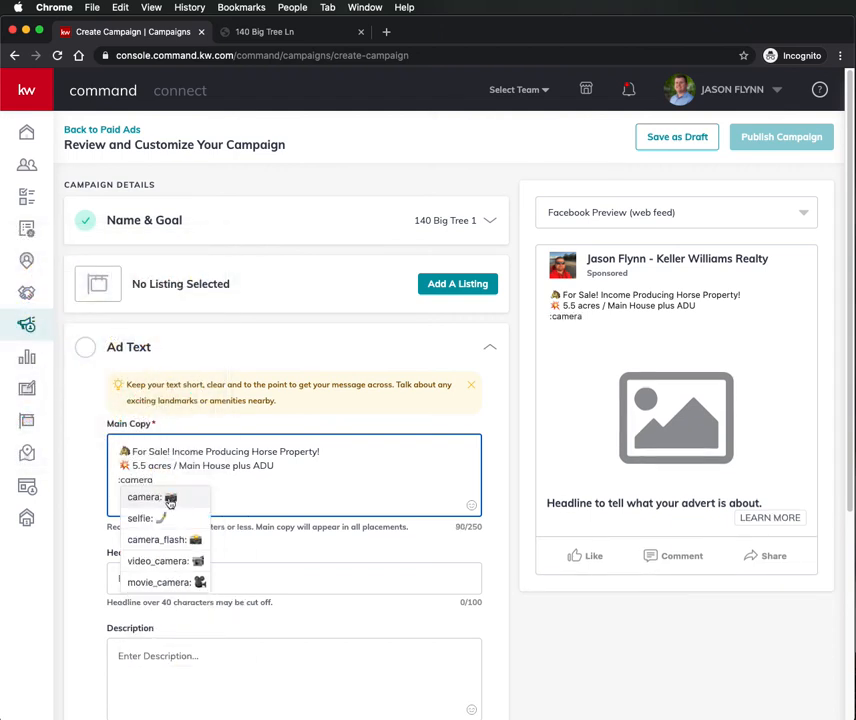
{"action": "left_click", "coordinate": [170, 503]}
{"action": "type", "text": "For Price"}
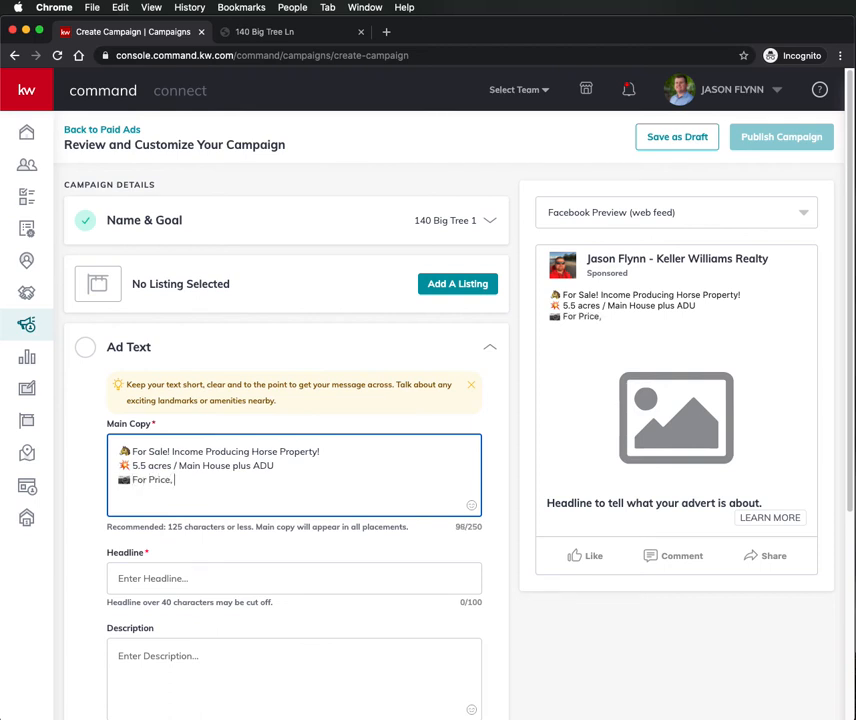
{"action": "type", "text": ", Address and 9"}
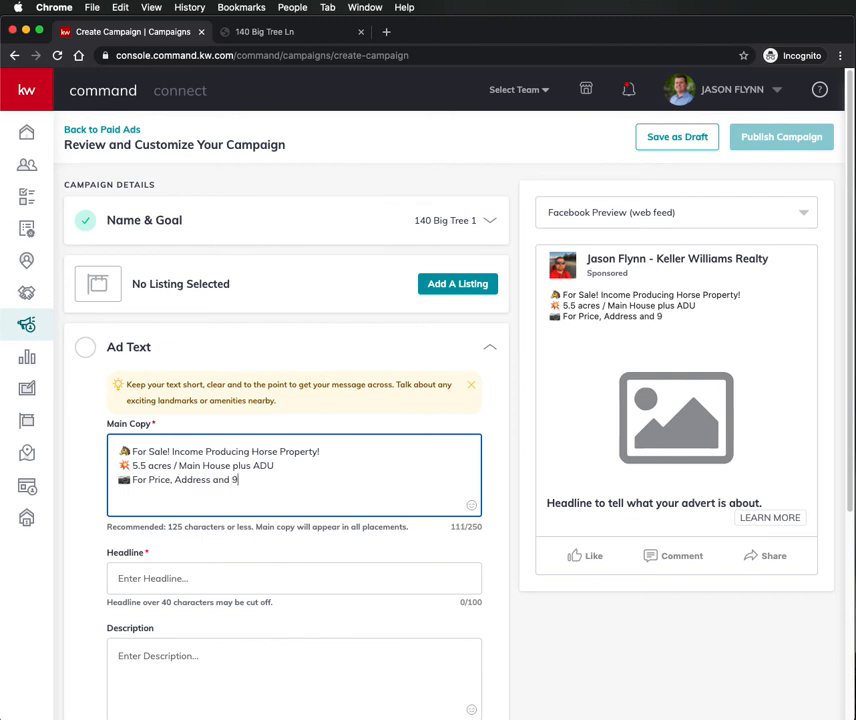
{"action": "type", "text": "0 Photos click Learn More!"}
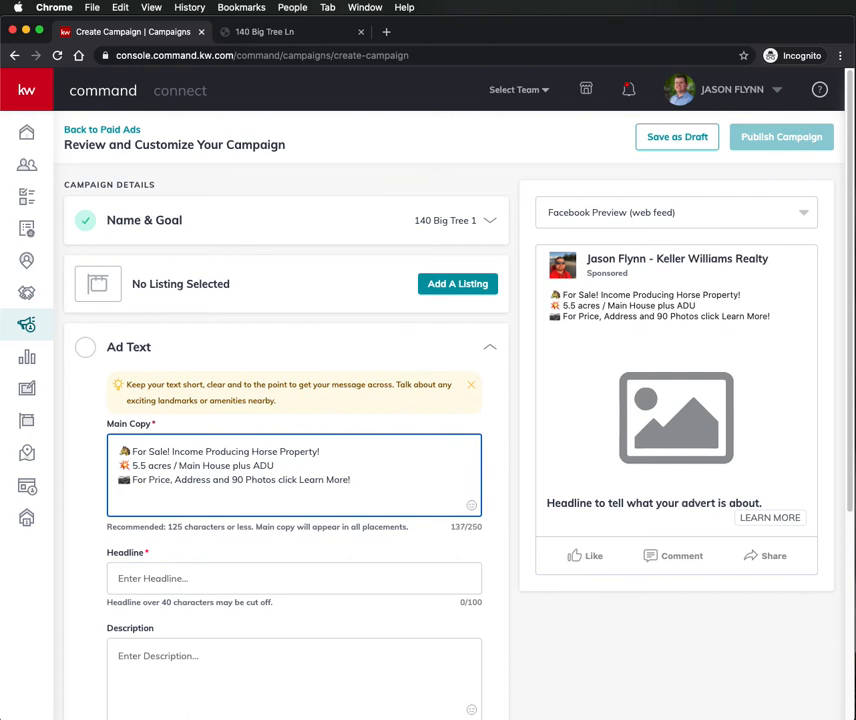
{"action": "key", "text": "Return"}
{"action": "key", "text": "Return"}
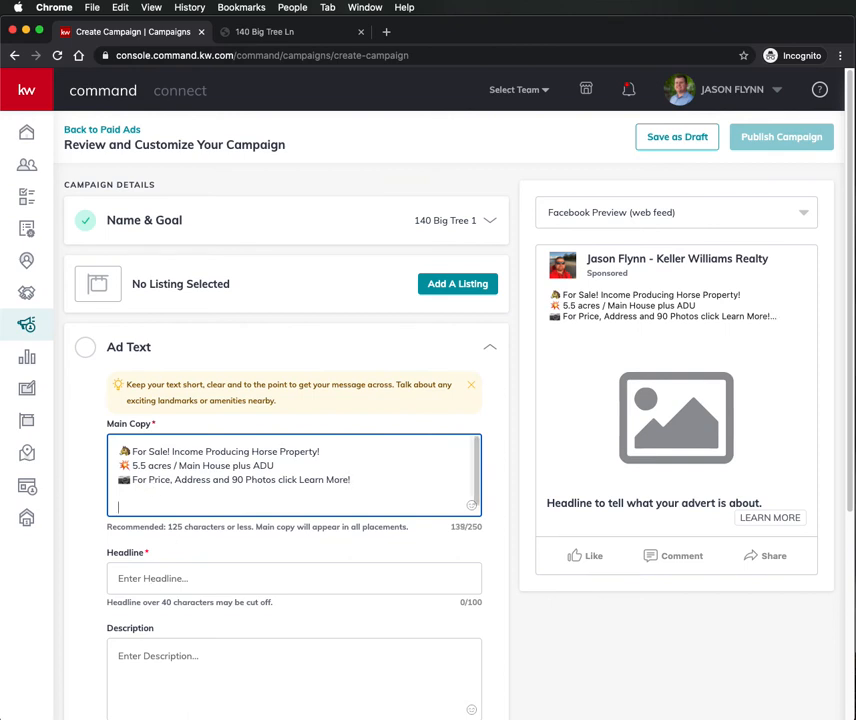
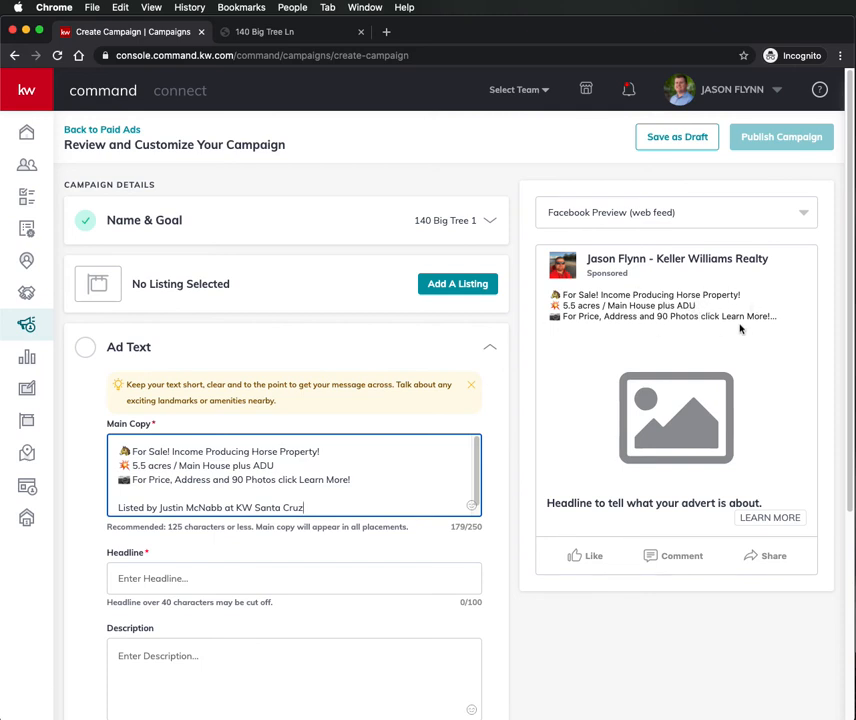
- Set the ad preview to 'Facebook Preview (web feed)' and place the cursor in the Headline field
{"action": "left_click", "coordinate": [652, 212]}
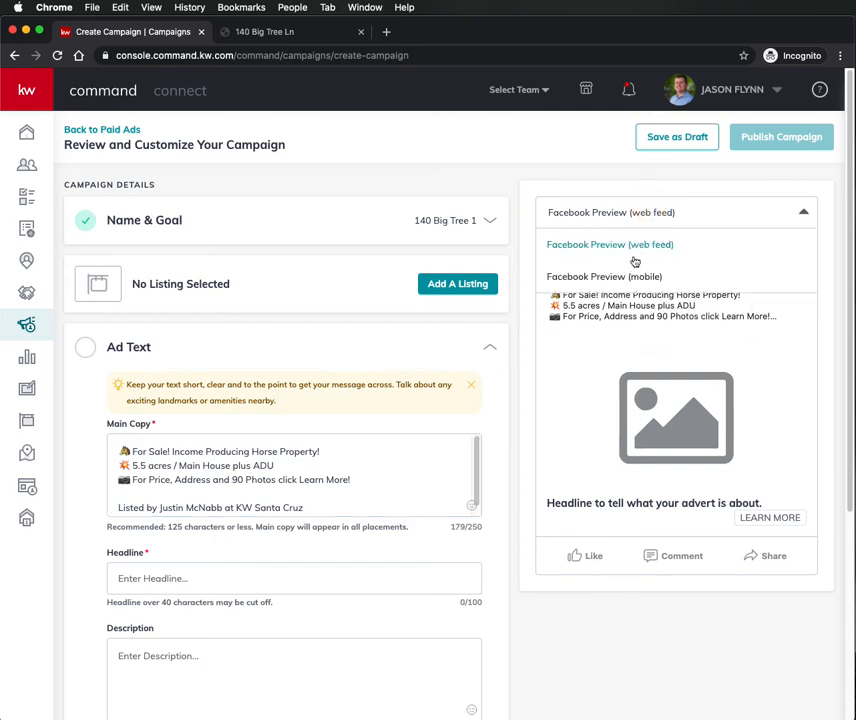
{"action": "left_click", "coordinate": [627, 283]}
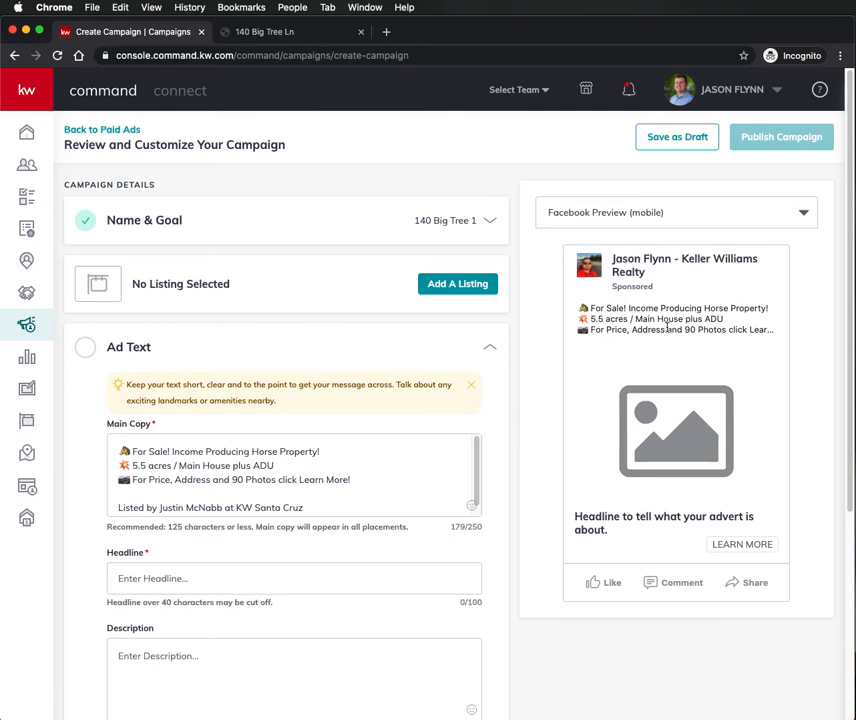
{"action": "left_click", "coordinate": [671, 212]}
{"action": "left_click", "coordinate": [653, 245]}
{"action": "scroll", "coordinate": [276, 455], "scroll_direction": "down", "scroll_amount": 1}
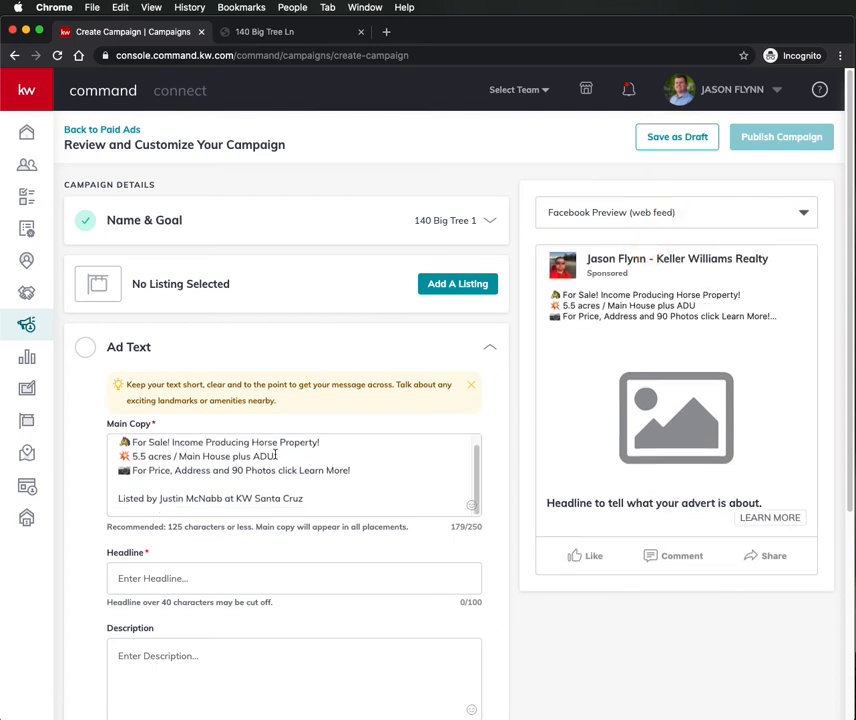
{"action": "left_click", "coordinate": [239, 580]}
- Enter the headline 'Click Learn More for All The Details' and save the ad text
{"action": "type", "text": "Cli"}
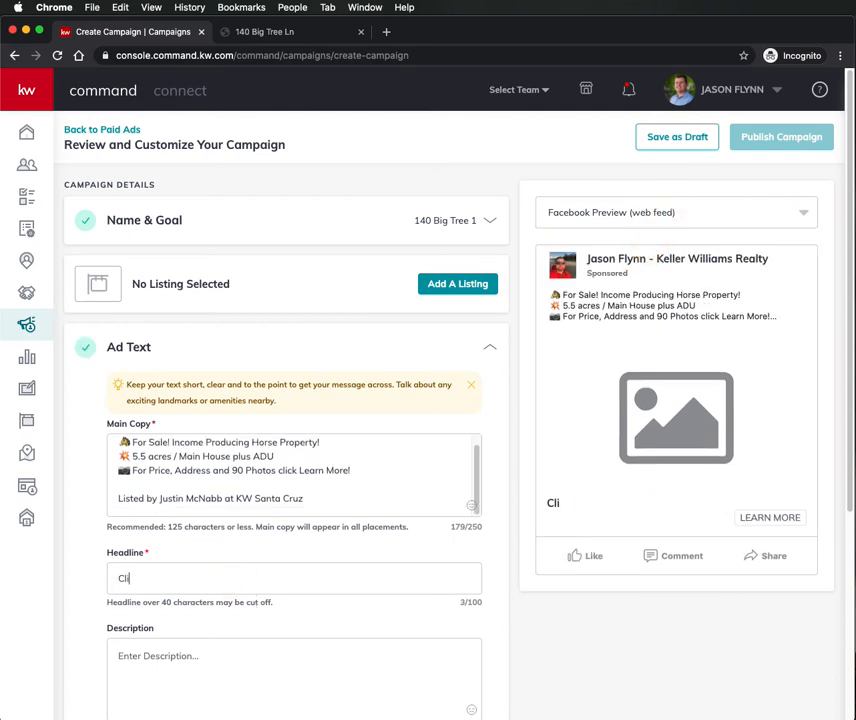
{"action": "type", "text": "ck Learn More"}
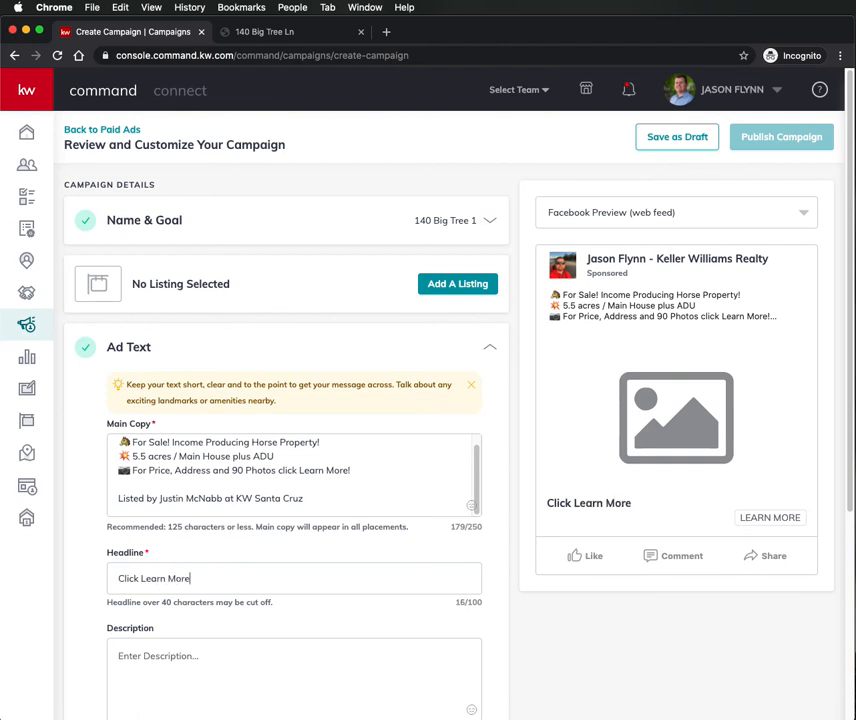
{"action": "type", "text": " for All The Details"}
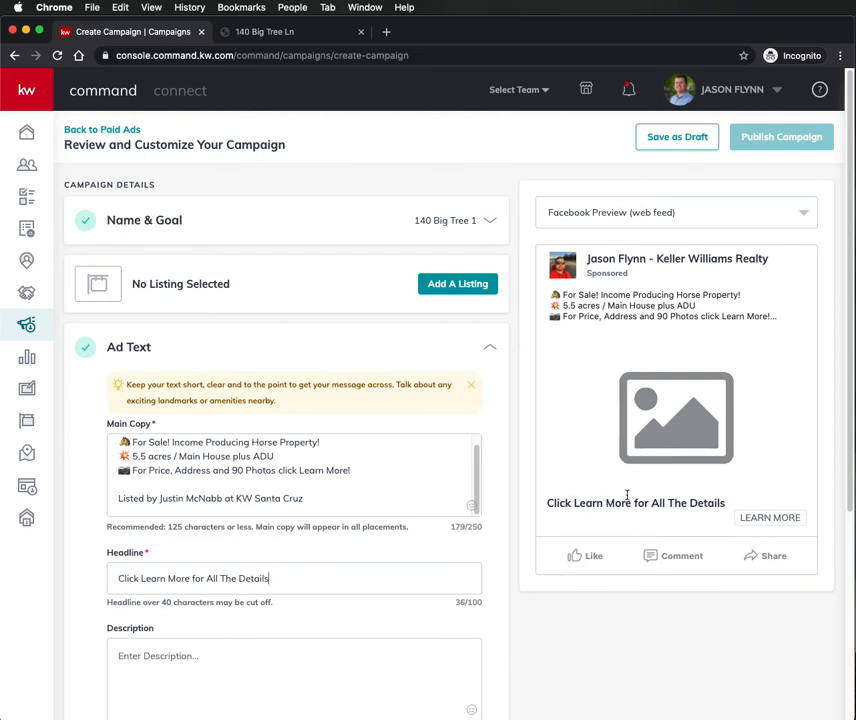
{"action": "scroll", "coordinate": [357, 529], "scroll_direction": "down", "scroll_amount": 3}
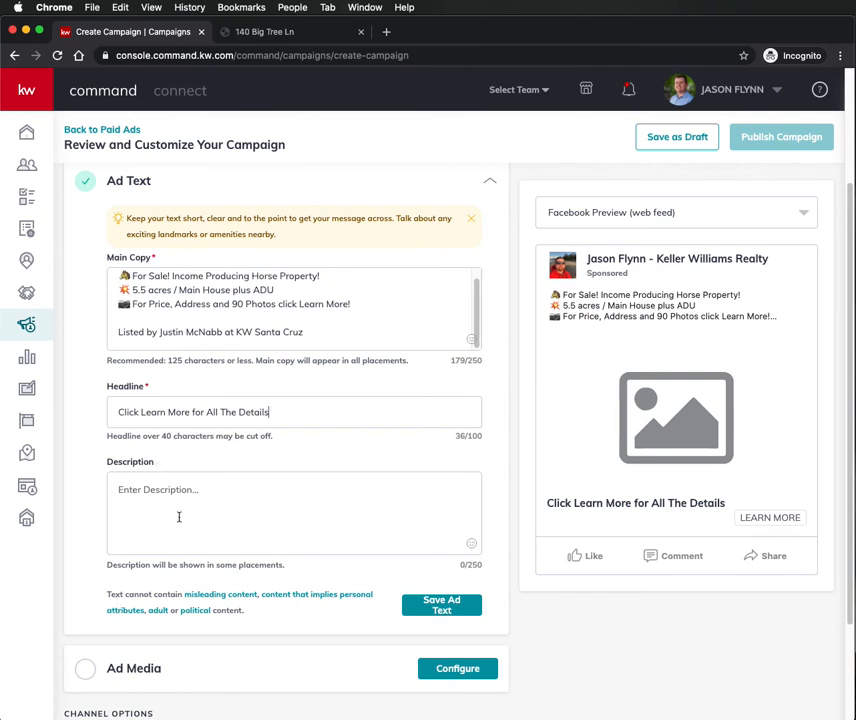
{"action": "scroll", "coordinate": [262, 468], "scroll_direction": "down", "scroll_amount": 3}
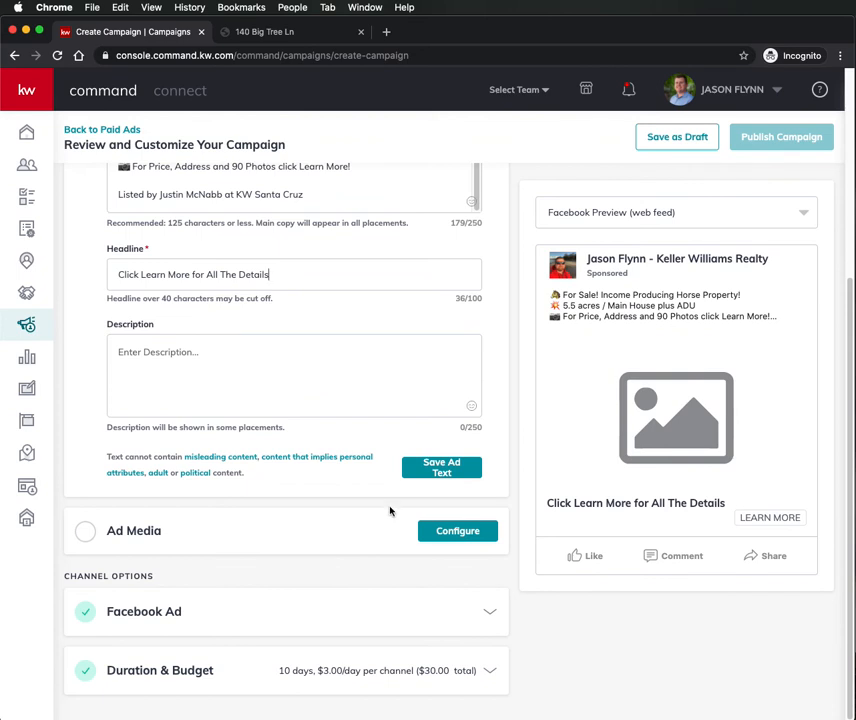
{"action": "left_click", "coordinate": [428, 467]}
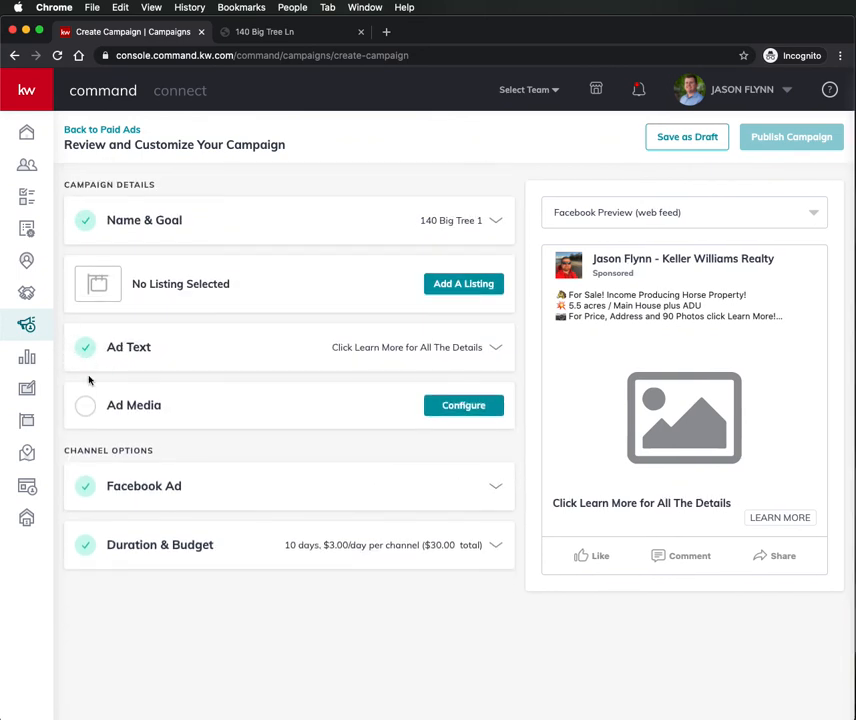
- Open Ad Media's Select Media dialog on Add Images and browse the design library
{"action": "left_click", "coordinate": [463, 406]}
{"action": "scroll", "coordinate": [295, 490], "scroll_direction": "down", "scroll_amount": 3}
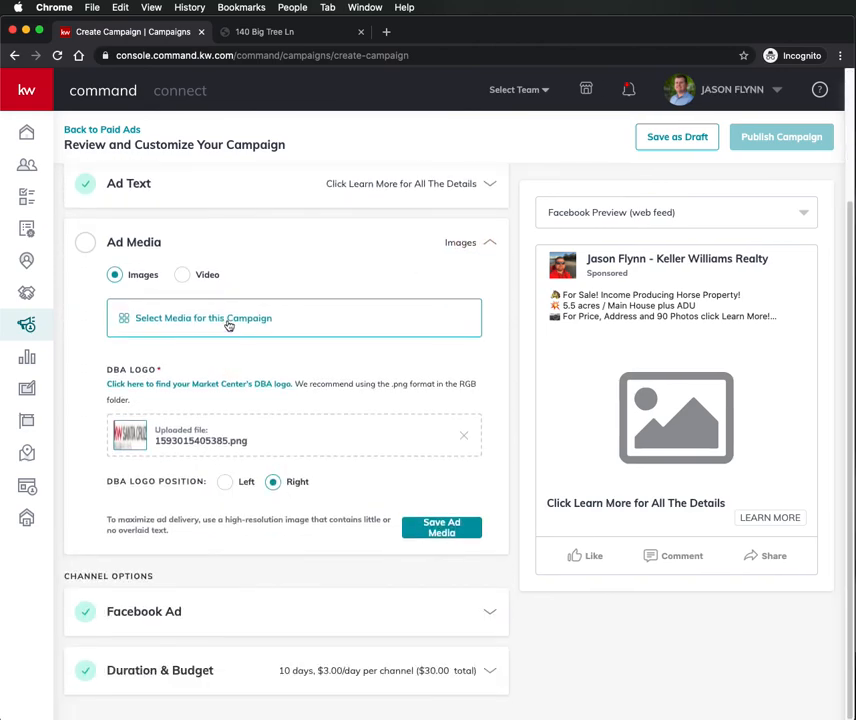
{"action": "left_click", "coordinate": [228, 320]}
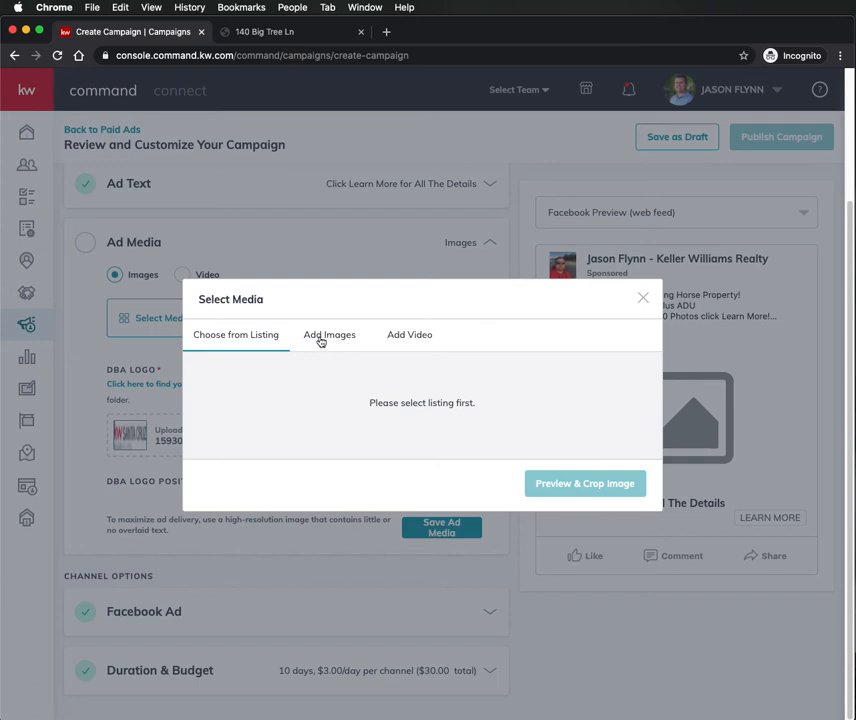
{"action": "left_click", "coordinate": [320, 340]}
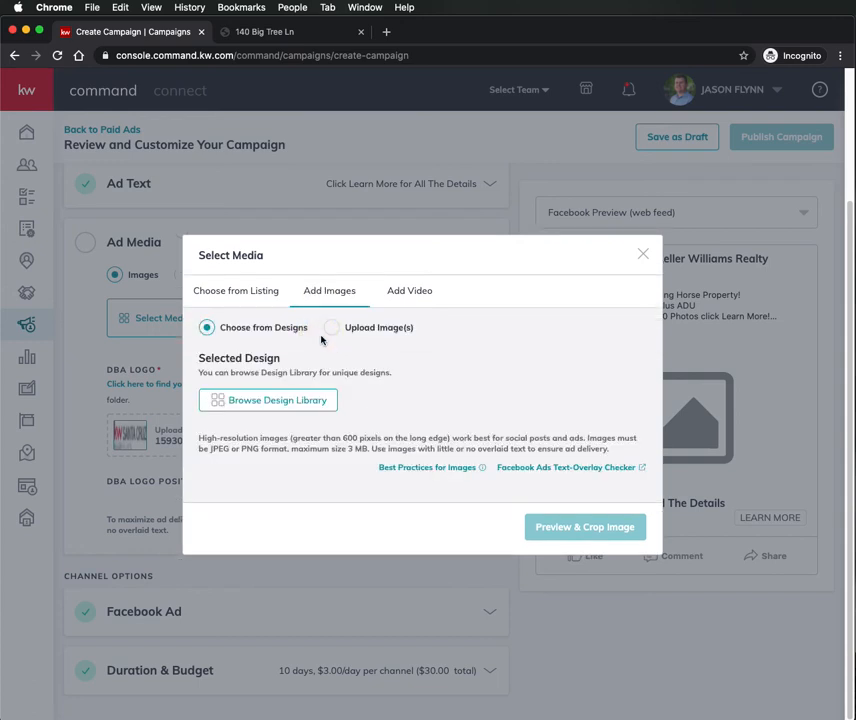
{"action": "left_click", "coordinate": [311, 401]}
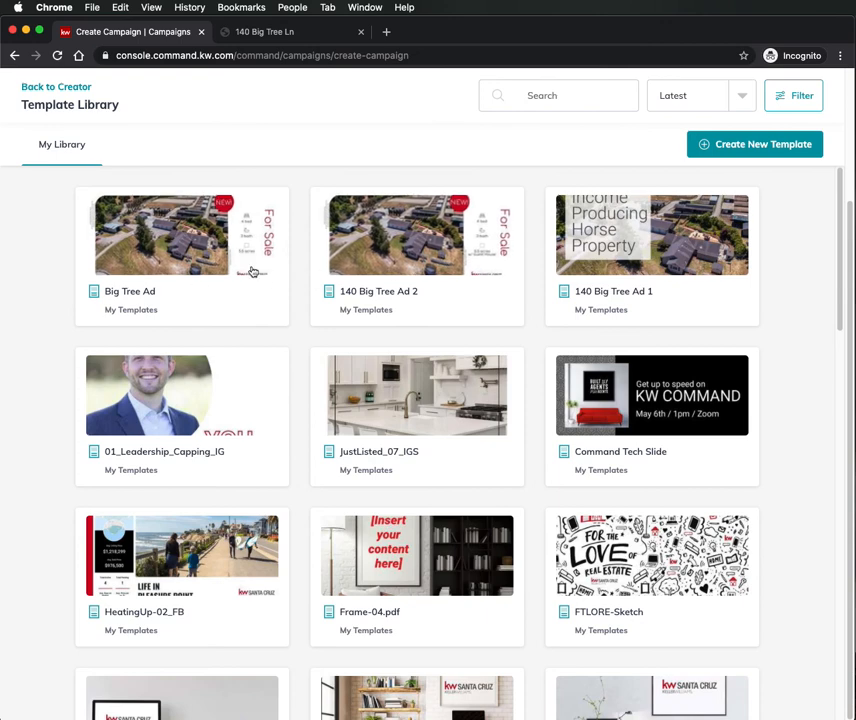
- Pick the Big Tree Ad design, crop it to Wide 1.91:1, and save it as the ad image
{"action": "left_click", "coordinate": [179, 290]}
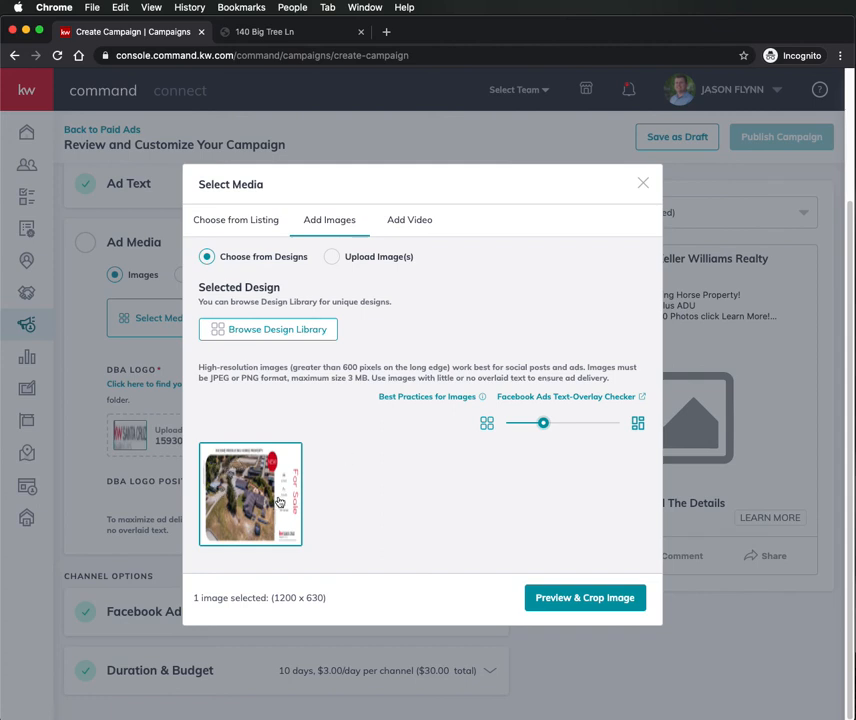
{"action": "mouse_move", "coordinate": [615, 398]}
{"action": "left_click", "coordinate": [570, 600]}
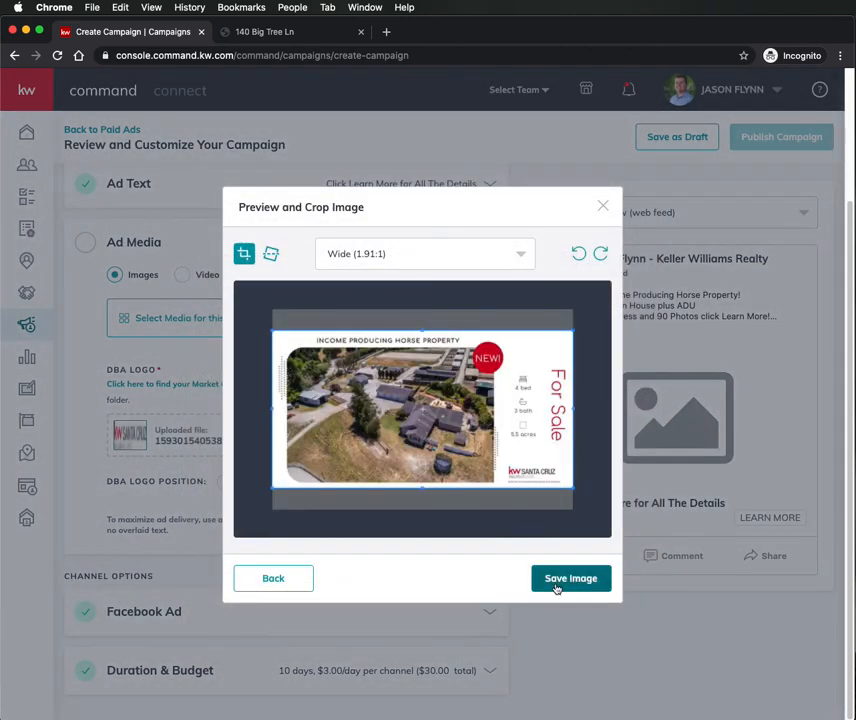
{"action": "left_click", "coordinate": [557, 586]}
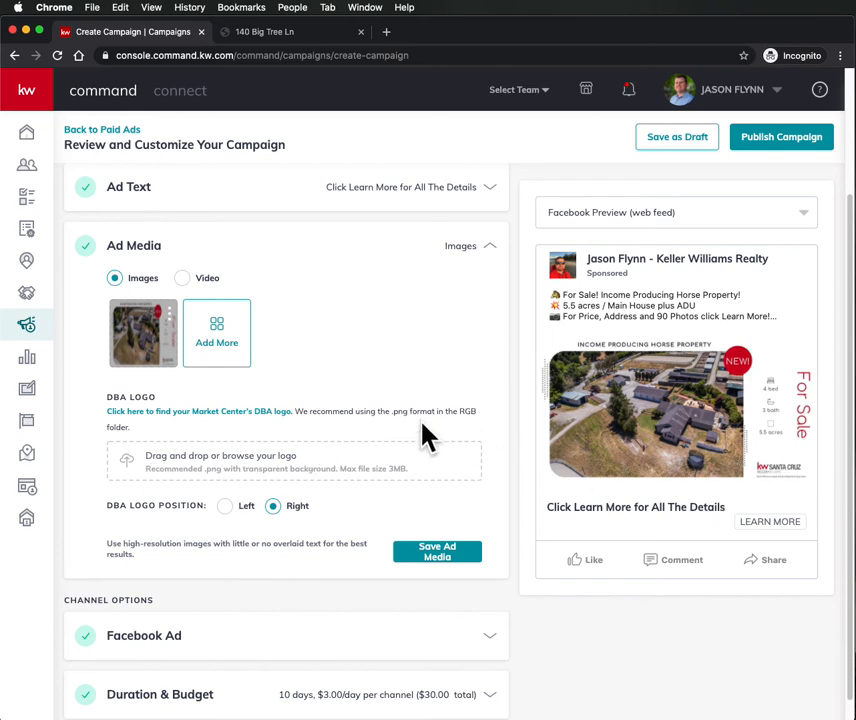
{"action": "scroll", "coordinate": [370, 391], "scroll_direction": "down", "scroll_amount": 1}
- Save the ad media and set the campaign to run from Jun 25 to Jun 30, 2020
{"action": "left_click", "coordinate": [424, 532]}
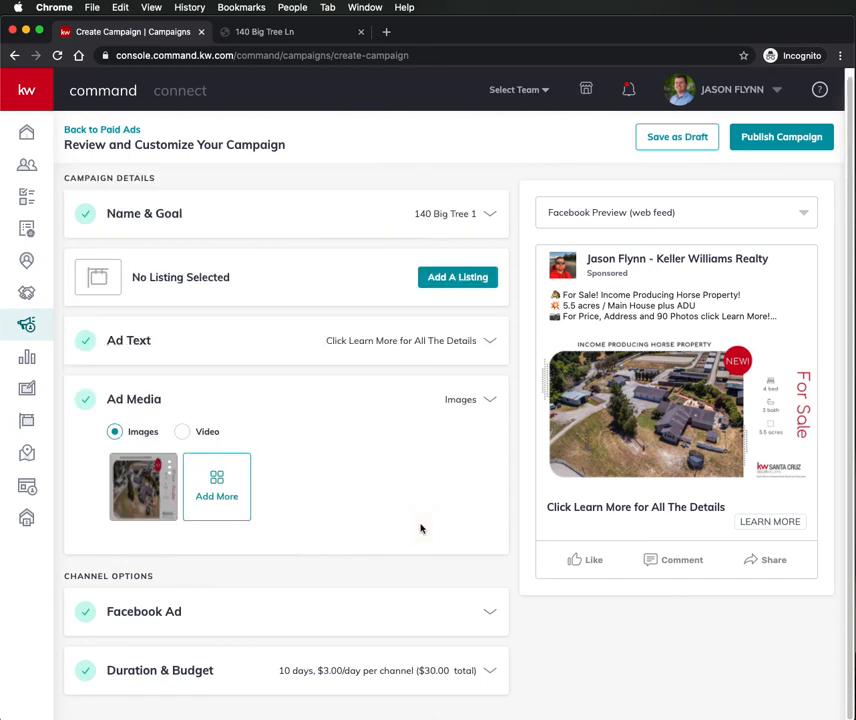
{"action": "left_click", "coordinate": [231, 546]}
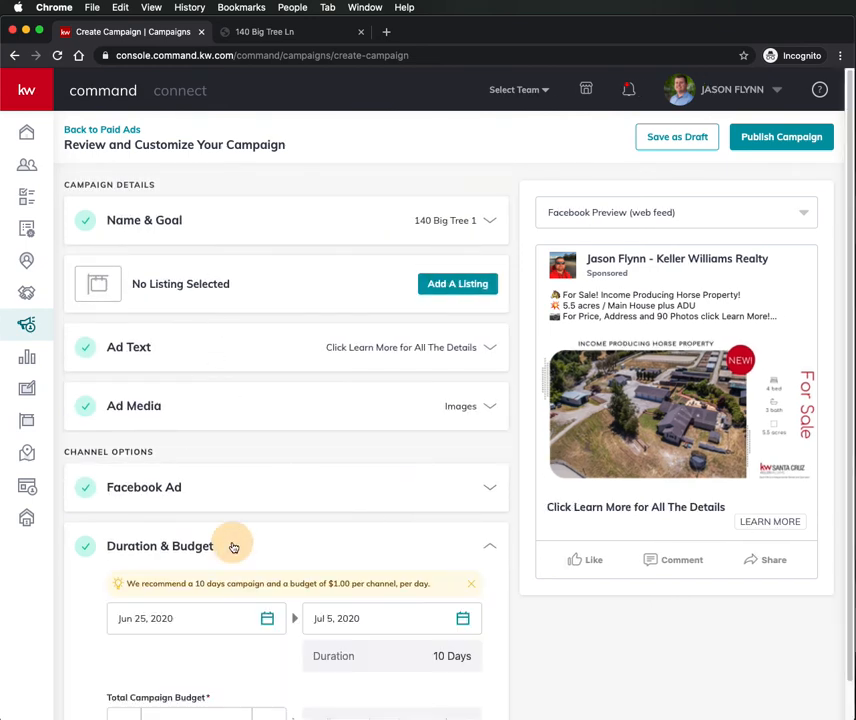
{"action": "scroll", "coordinate": [241, 529], "scroll_direction": "down", "scroll_amount": 2}
{"action": "left_click", "coordinate": [266, 521]}
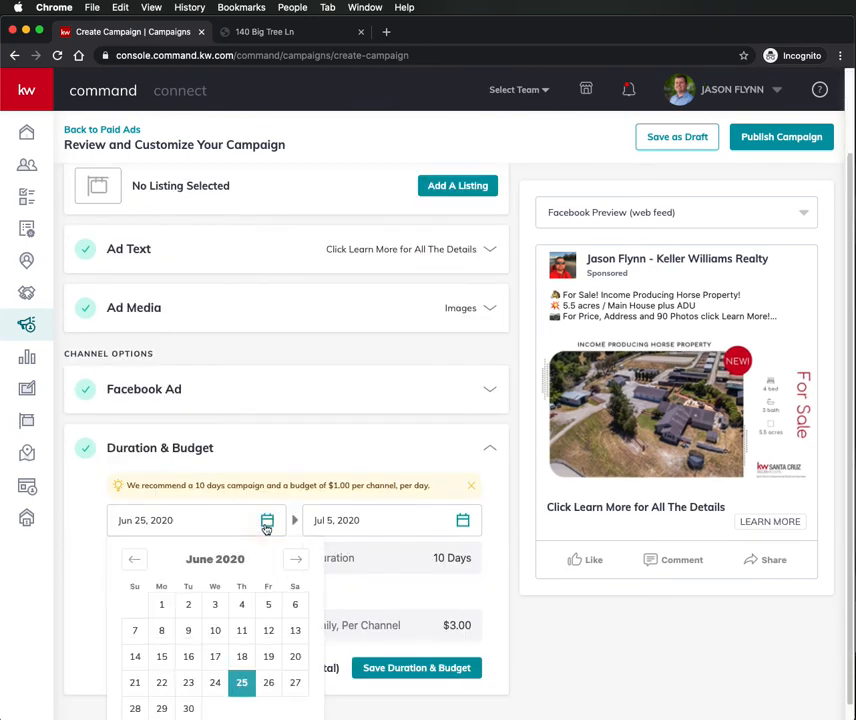
{"action": "left_click", "coordinate": [241, 684]}
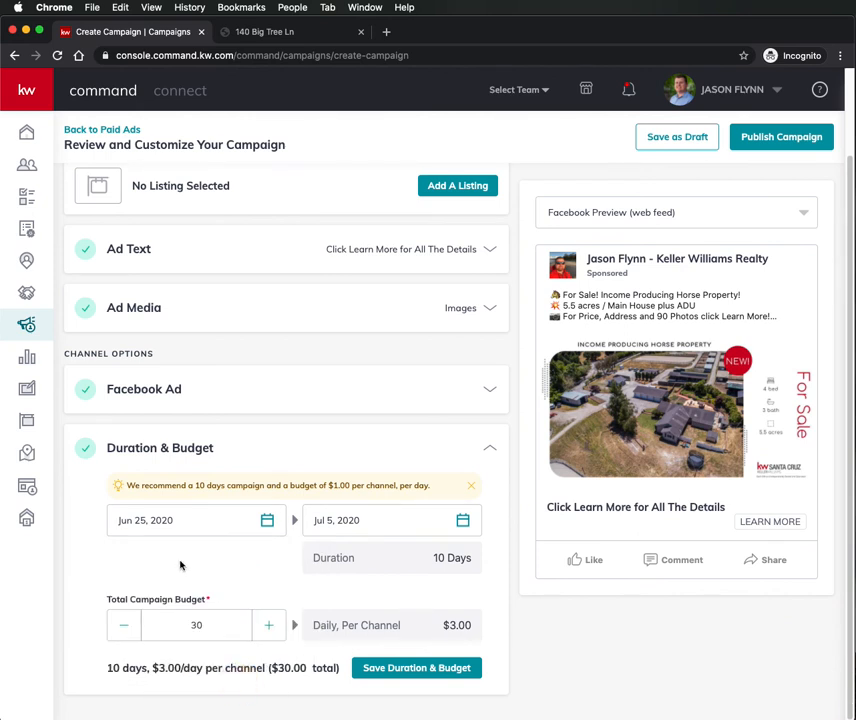
{"action": "left_click", "coordinate": [346, 530]}
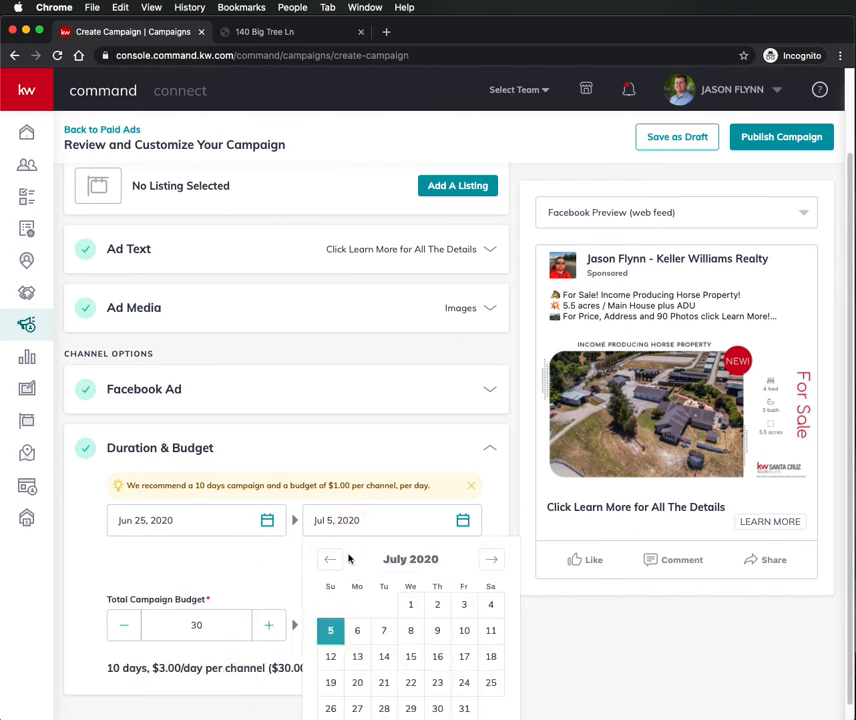
{"action": "scroll", "coordinate": [359, 567], "scroll_direction": "down", "scroll_amount": 1}
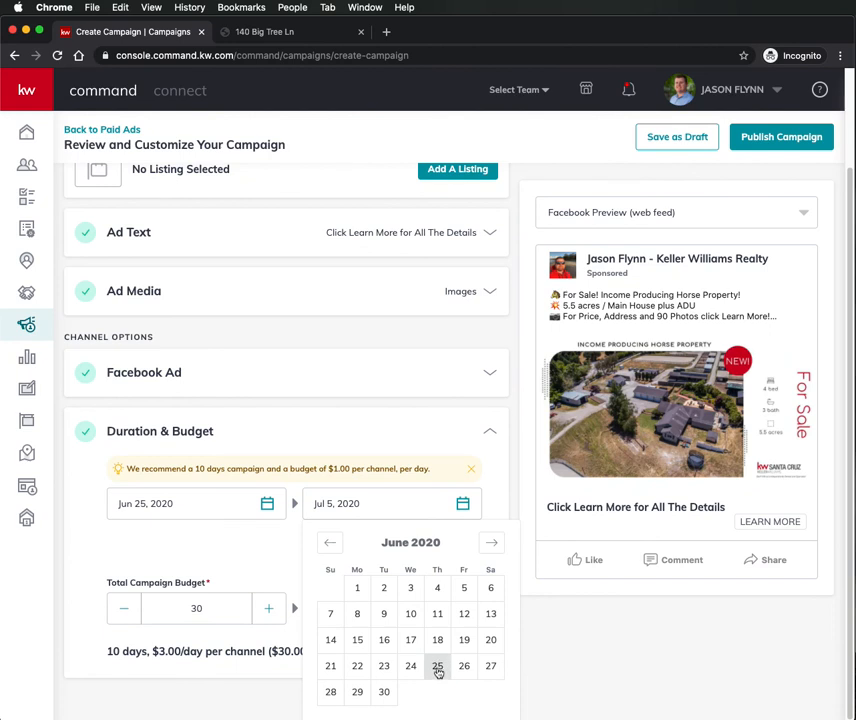
{"action": "left_click", "coordinate": [384, 692]}
- Change the total campaign budget to $50 and save Duration & Budget
{"action": "double_click", "coordinate": [203, 626]}
{"action": "key", "text": "BackSpace"}
{"action": "type", "text": "50"}
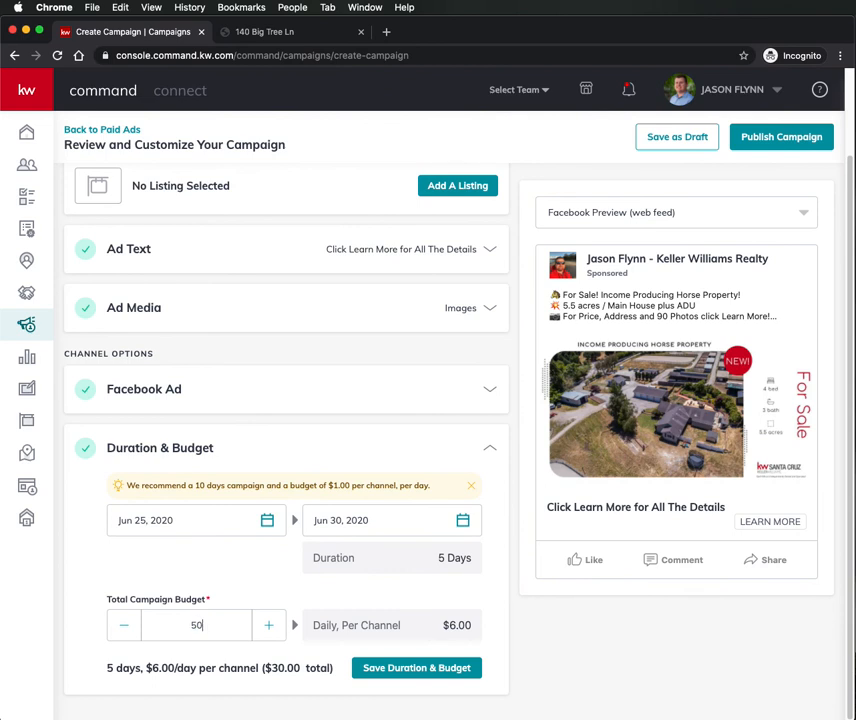
{"action": "left_click", "coordinate": [149, 574]}
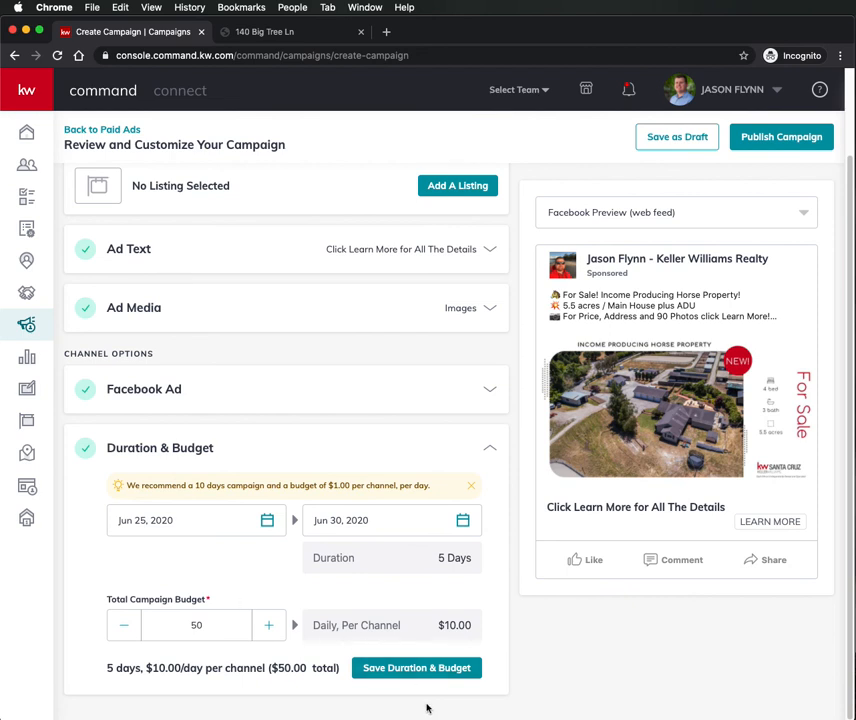
{"action": "left_click", "coordinate": [406, 674]}
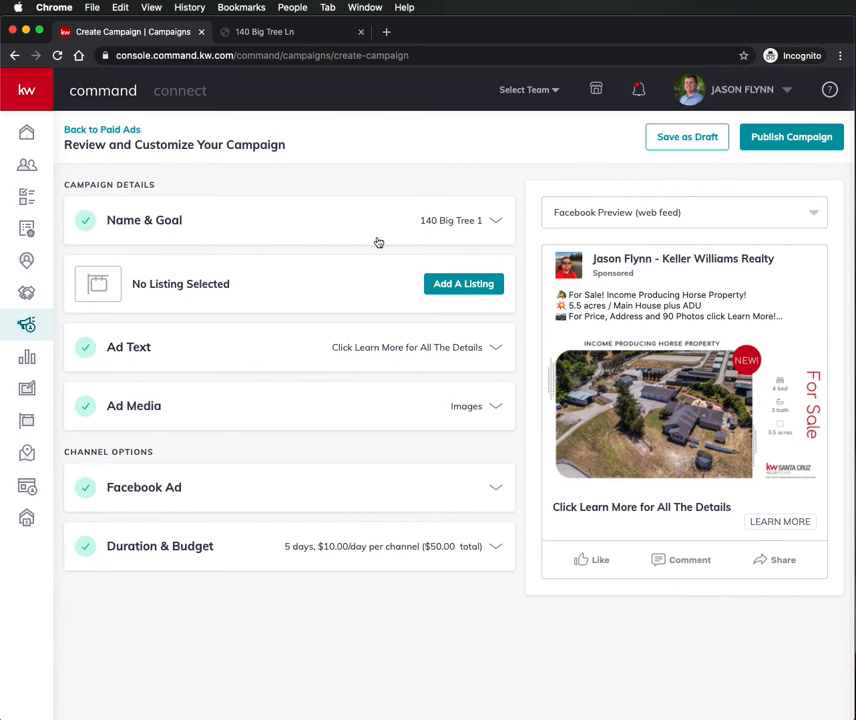
- Publish and create the Facebook campaign using the saved payment card, then switch to Safari
{"action": "left_click", "coordinate": [799, 142]}
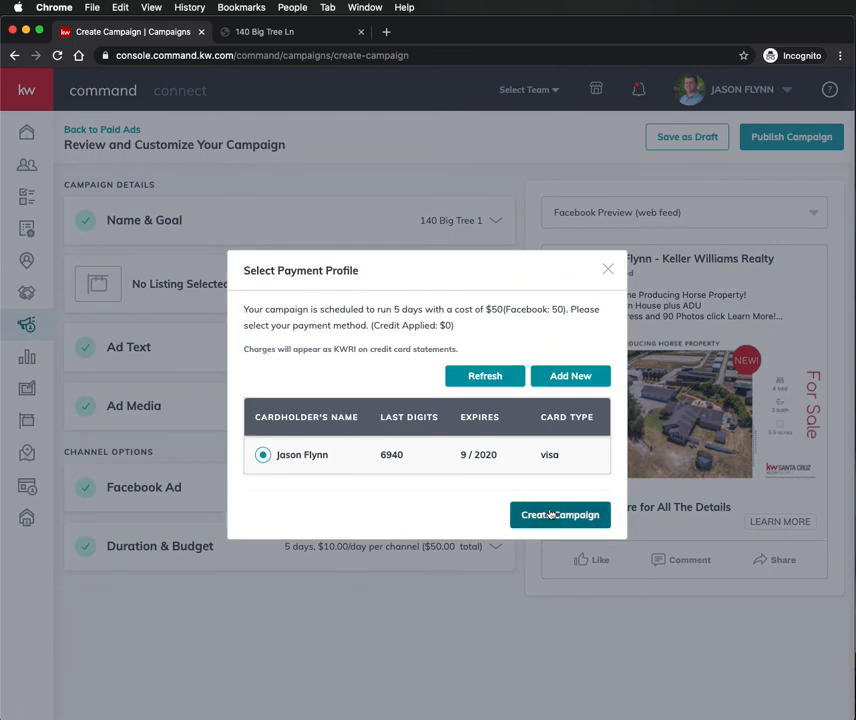
{"action": "left_click", "coordinate": [547, 514]}
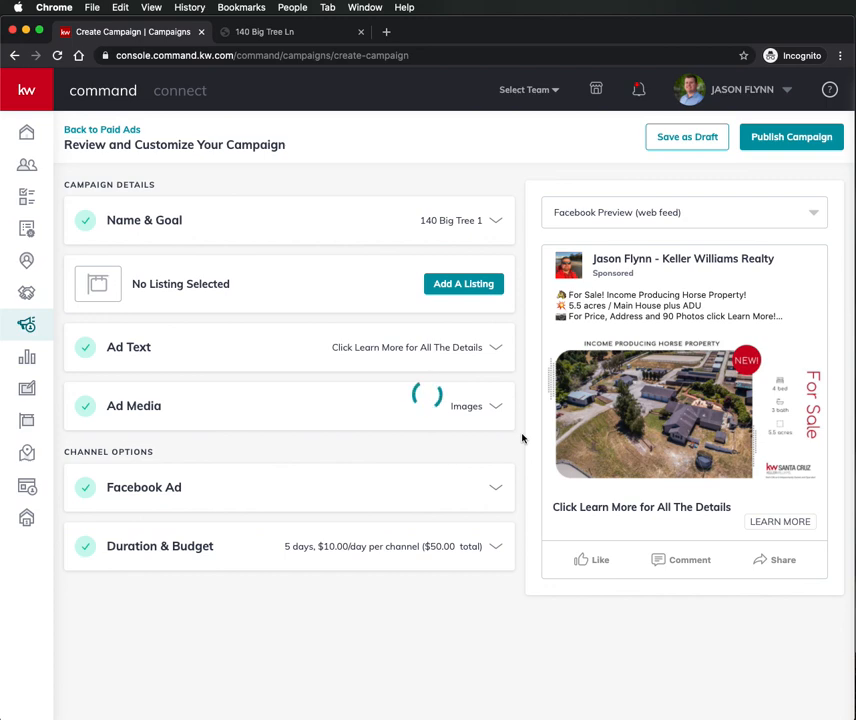
{"action": "key", "text": "super+Tab"}
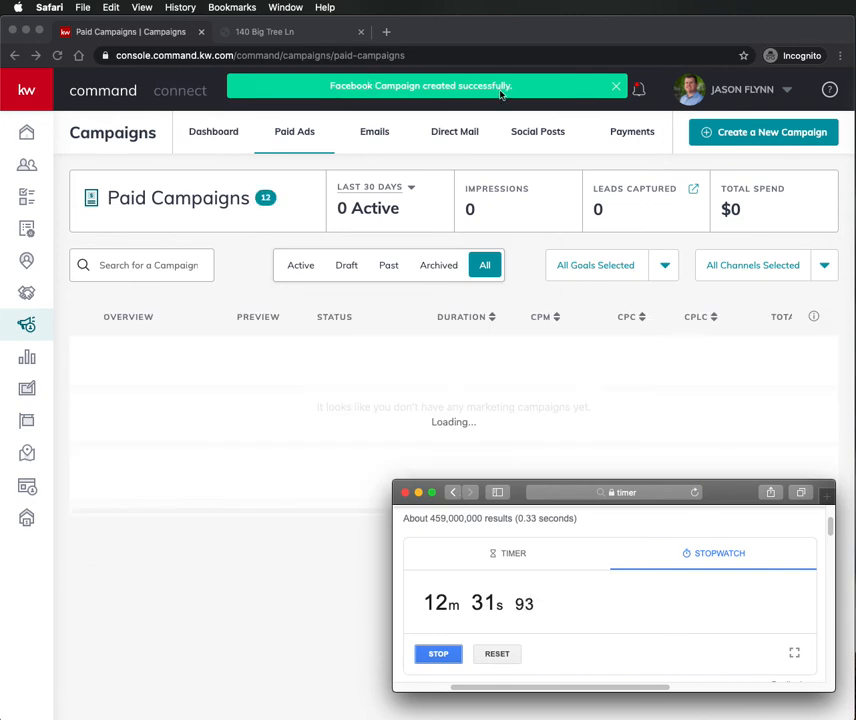
- Stop the browser stopwatch at 12m 33s and bring the Drafts note to the front
{"action": "left_click", "coordinate": [438, 654]}
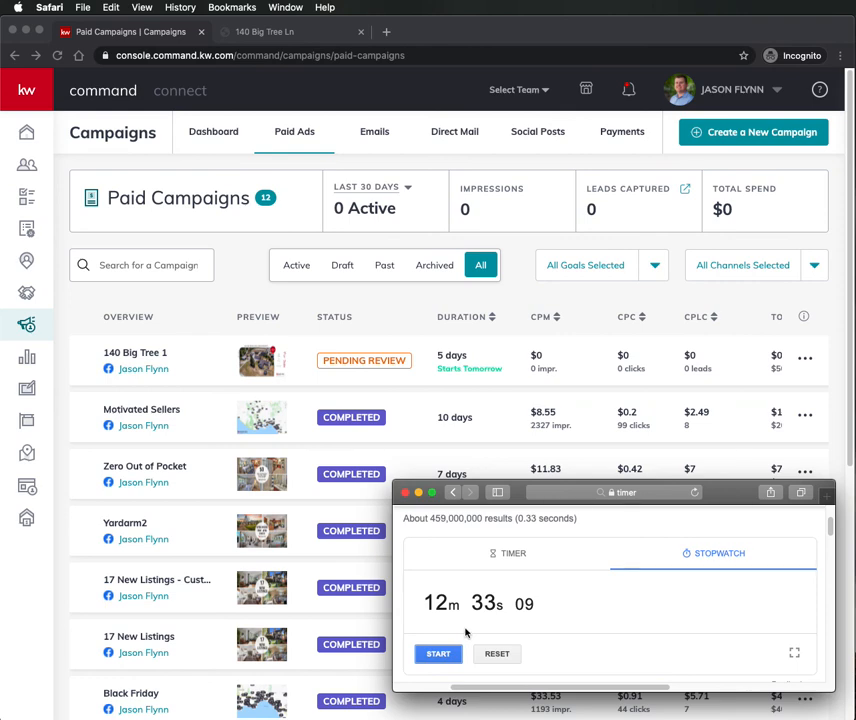
{"action": "key", "text": "super+Tab"}
{"action": "key", "text": "super+Tab"}
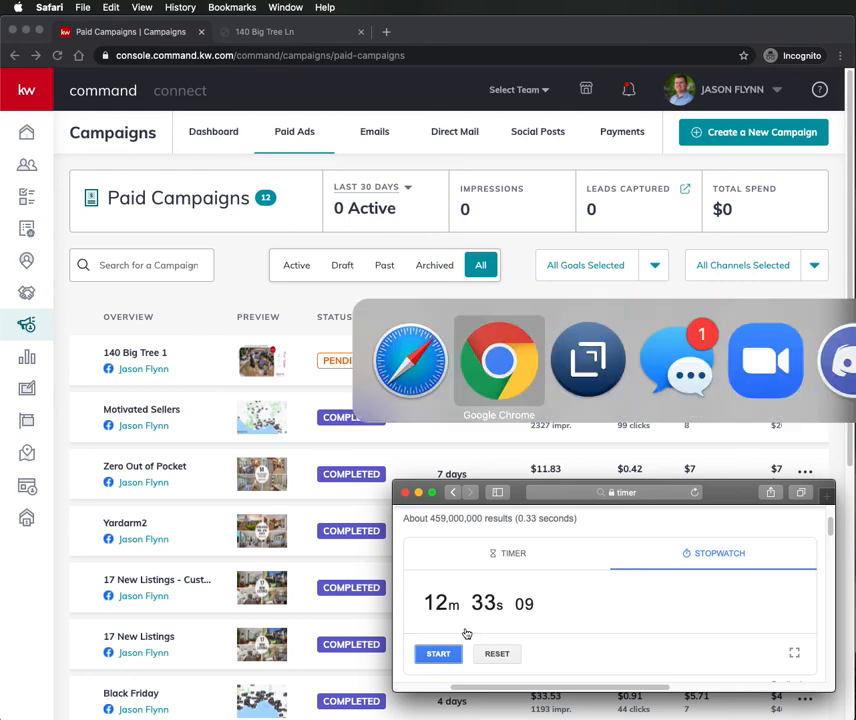